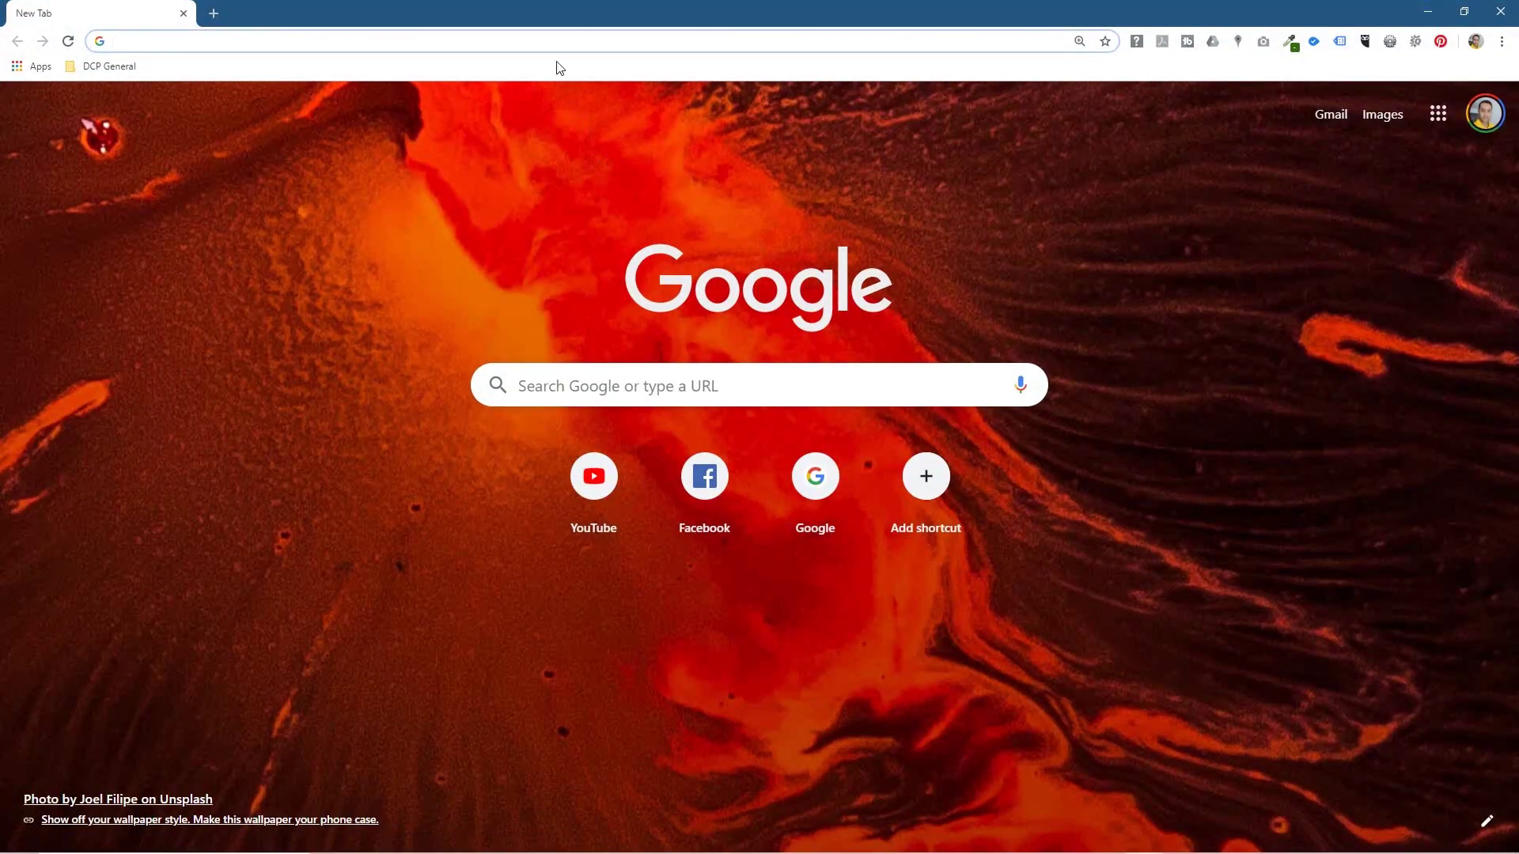
# Download the Hot Air Balloon Ride photo from its Unsplash page in Chrome
pyautogui.write('https://unsplash.com/photos/M0HwJ4j58-w')
pyautogui.press('Return')
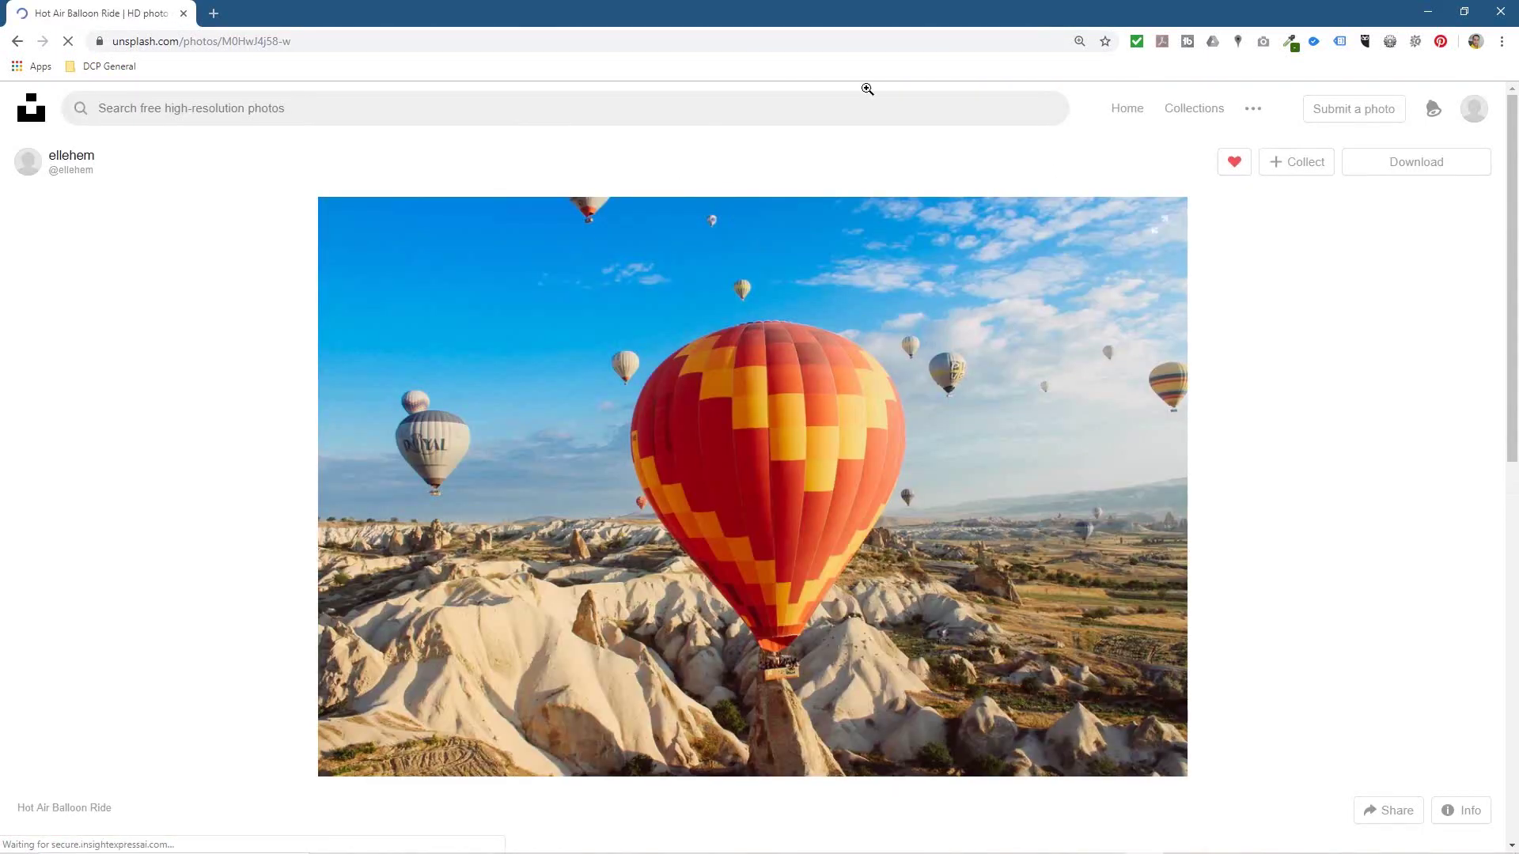
pyautogui.click(1407, 165)
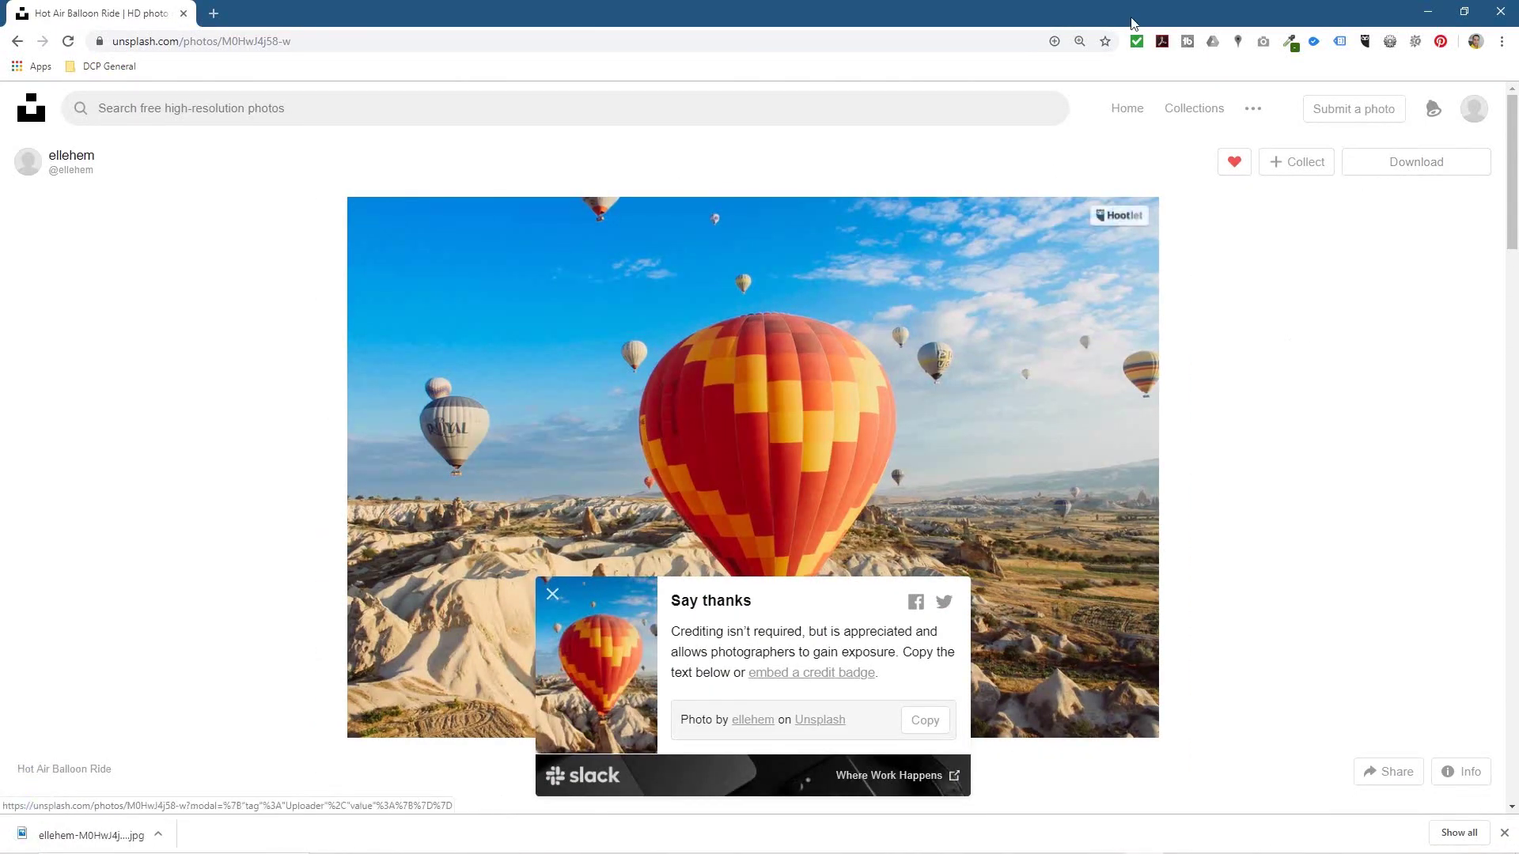
# Copy the downloaded balloon jpg into the desktop Photoshop Express tutorial folder
pyautogui.press('super+Left')
pyautogui.click(1199, 58)
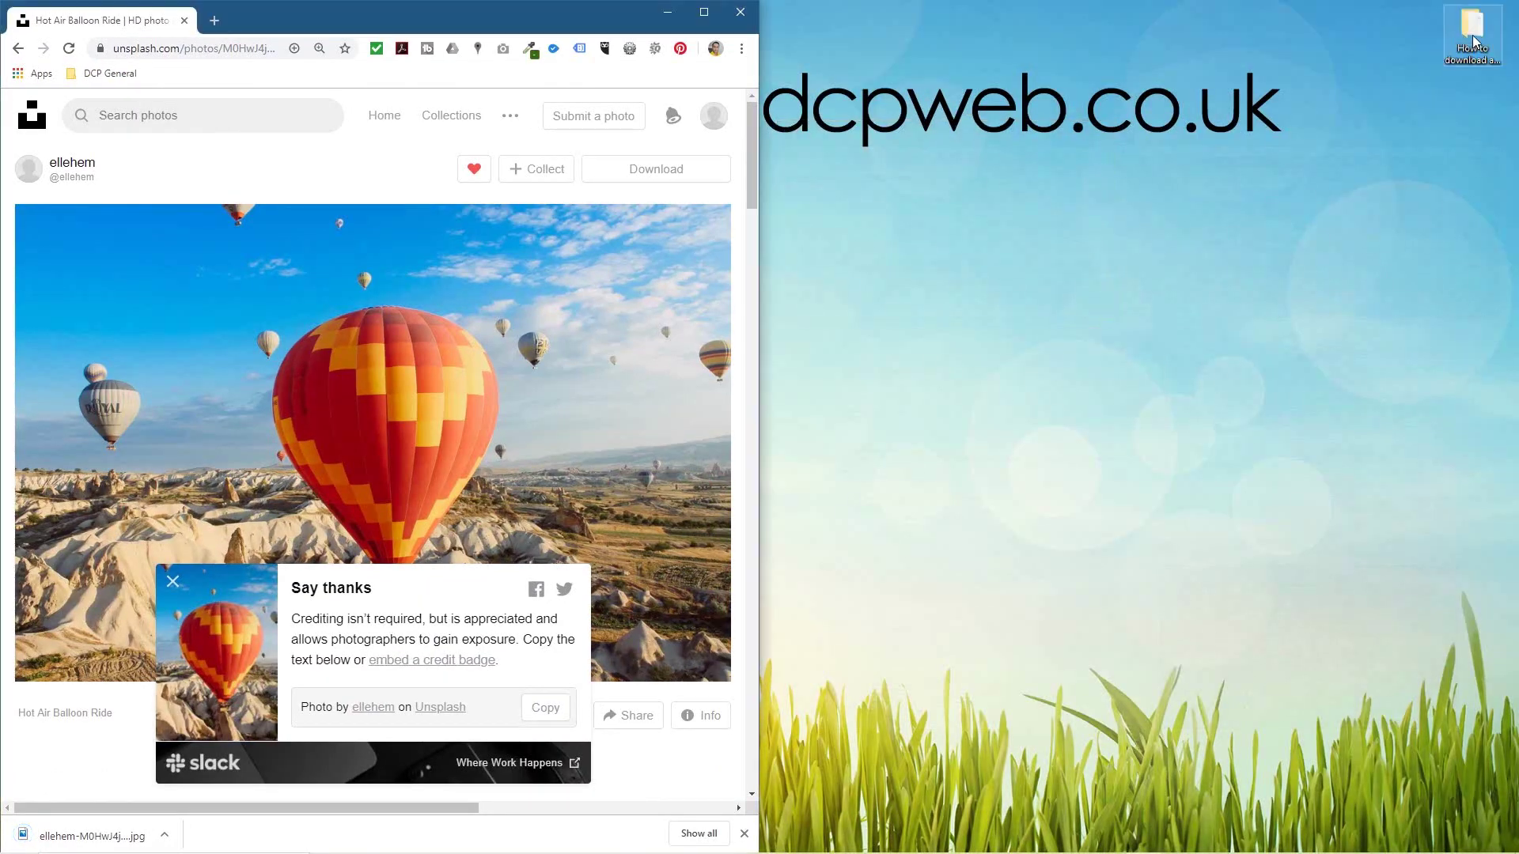
pyautogui.doubleClick(1473, 34)
pyautogui.moveTo(868, 208); pyautogui.dragTo(1202, 91)
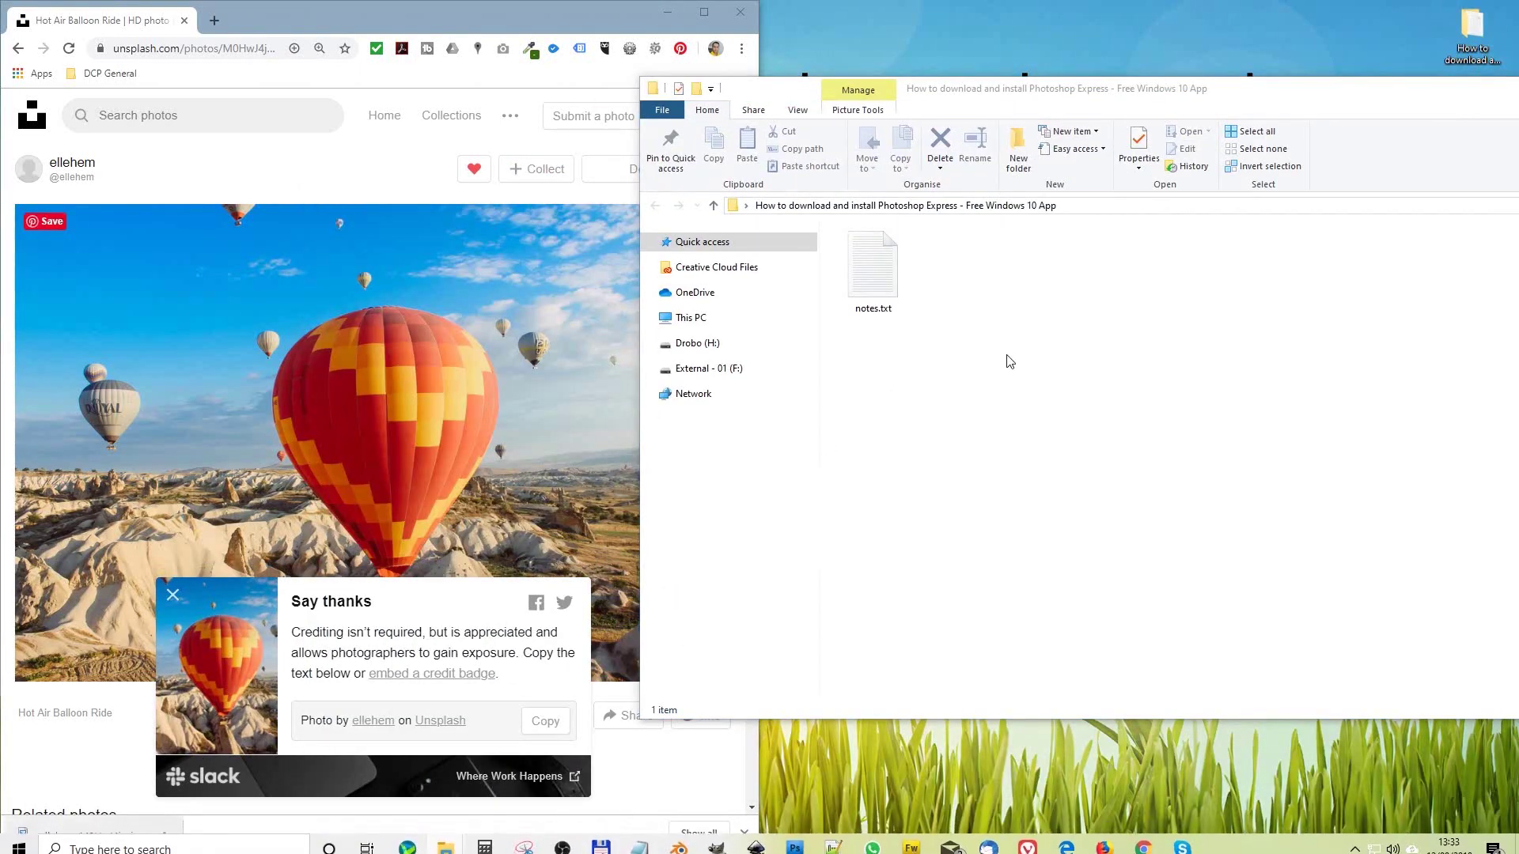
pyautogui.moveTo(119, 838); pyautogui.dragTo(960, 288)
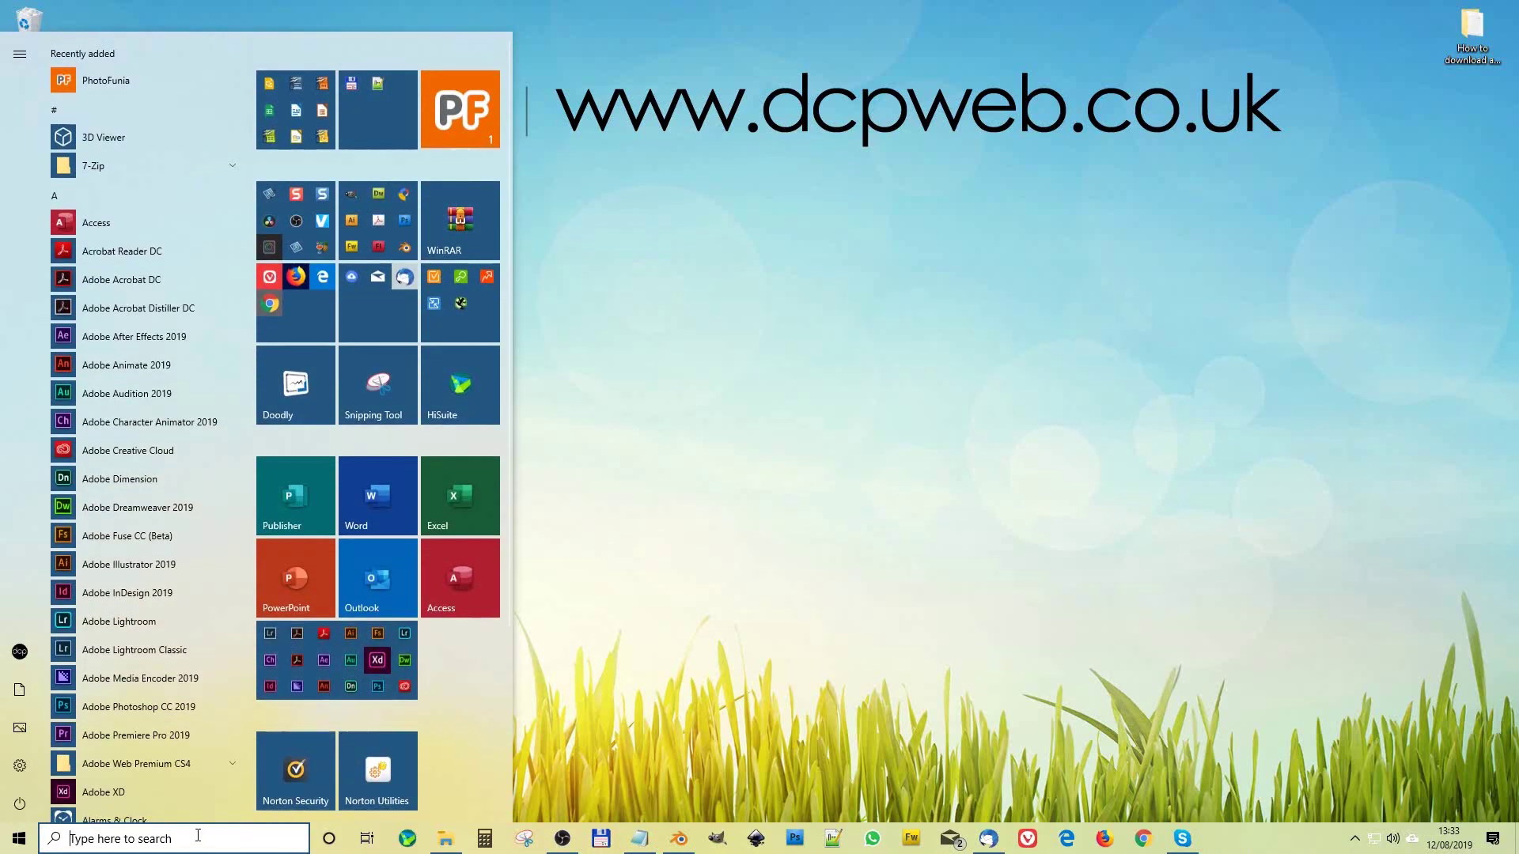
# Open Microsoft Store and search it for 'photoshop express'
pyautogui.click(184, 839)
pyautogui.write('stor')
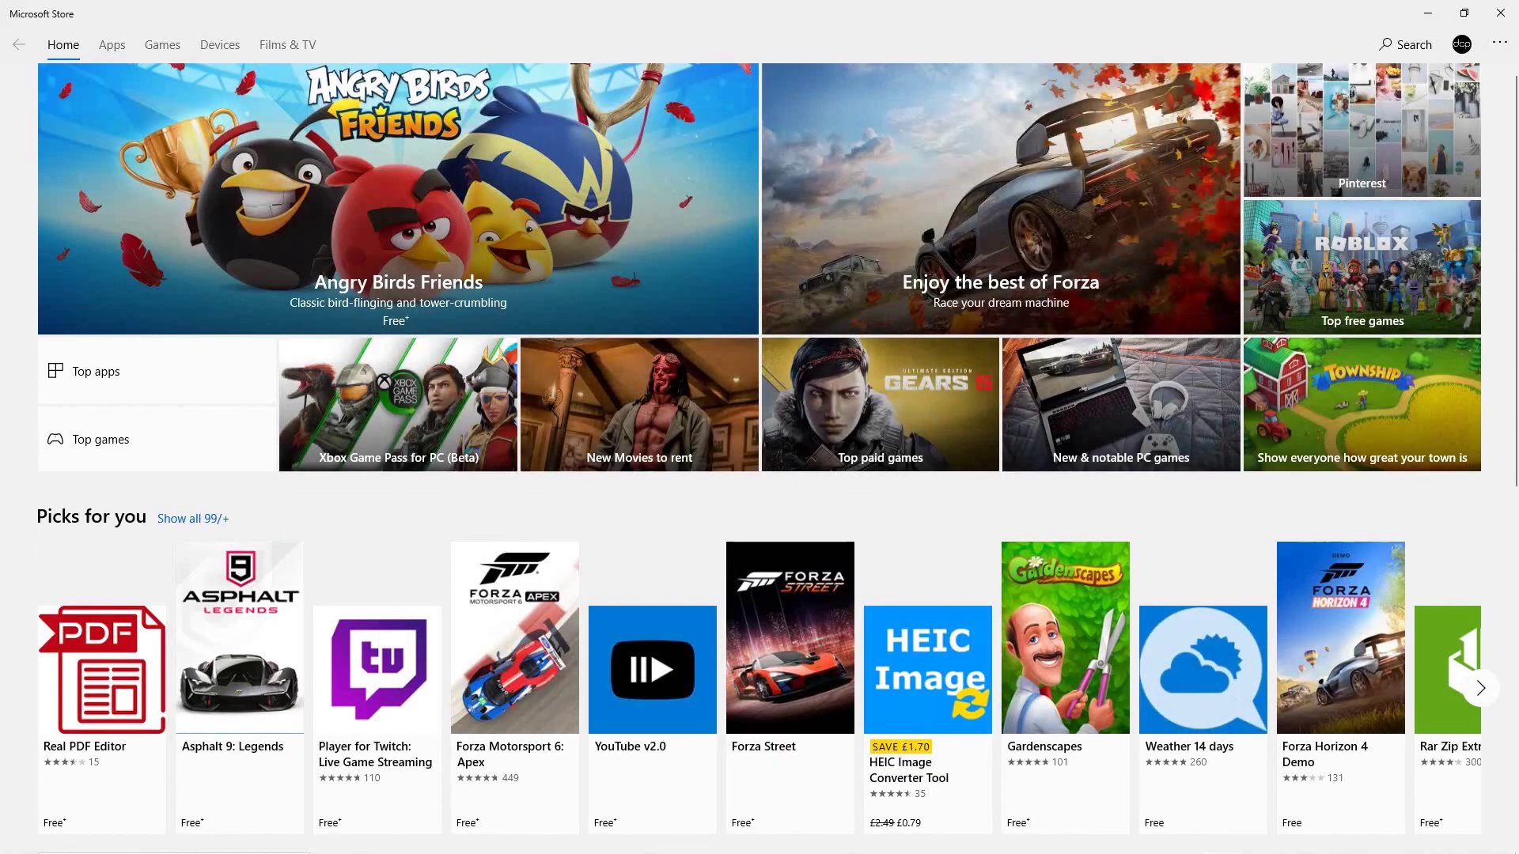
pyautogui.click(1404, 44)
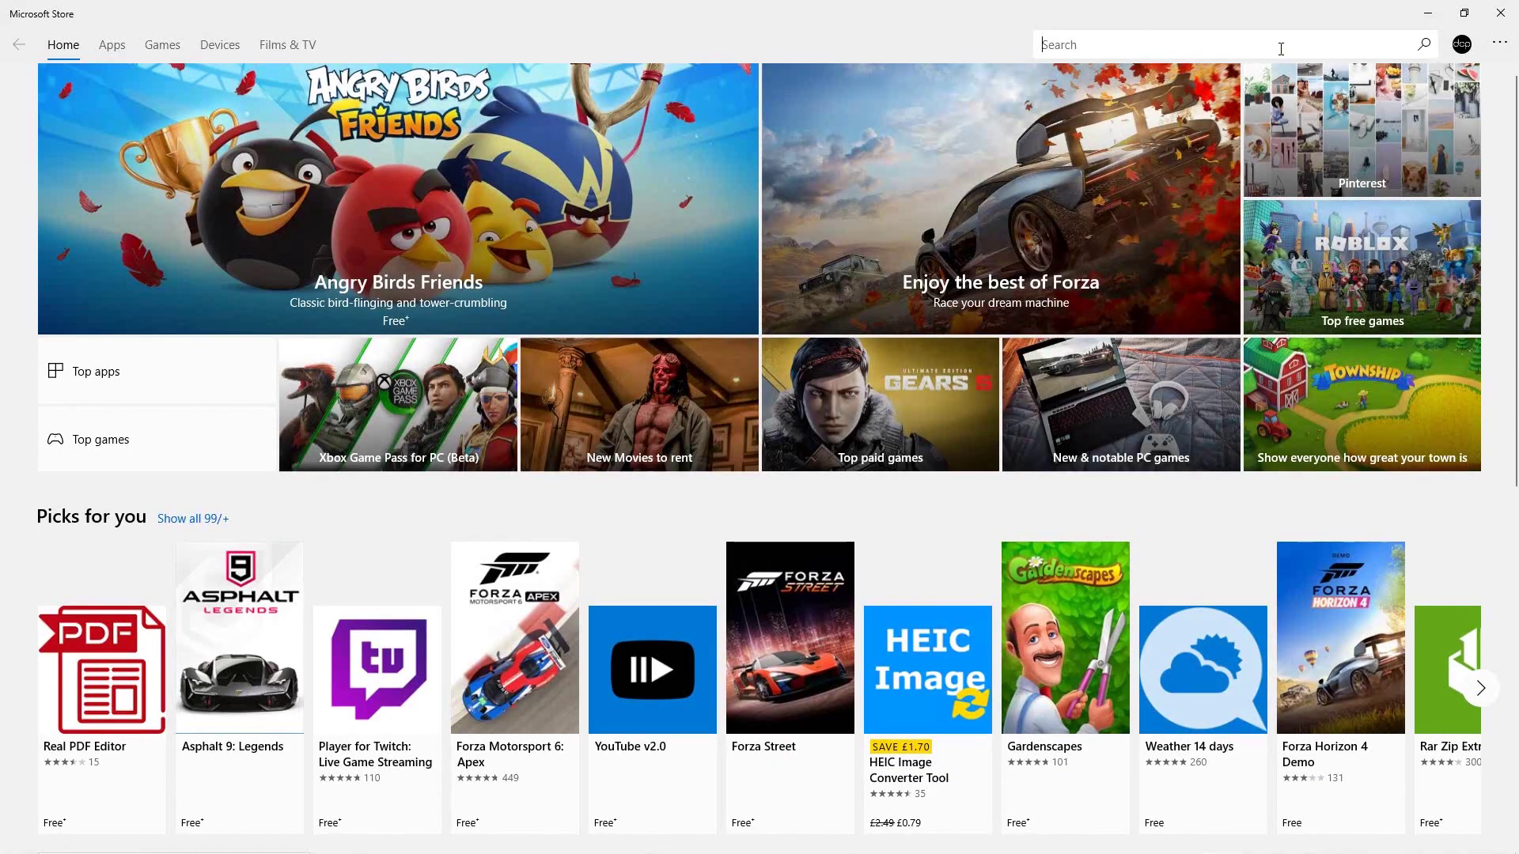
pyautogui.write('photoshop')
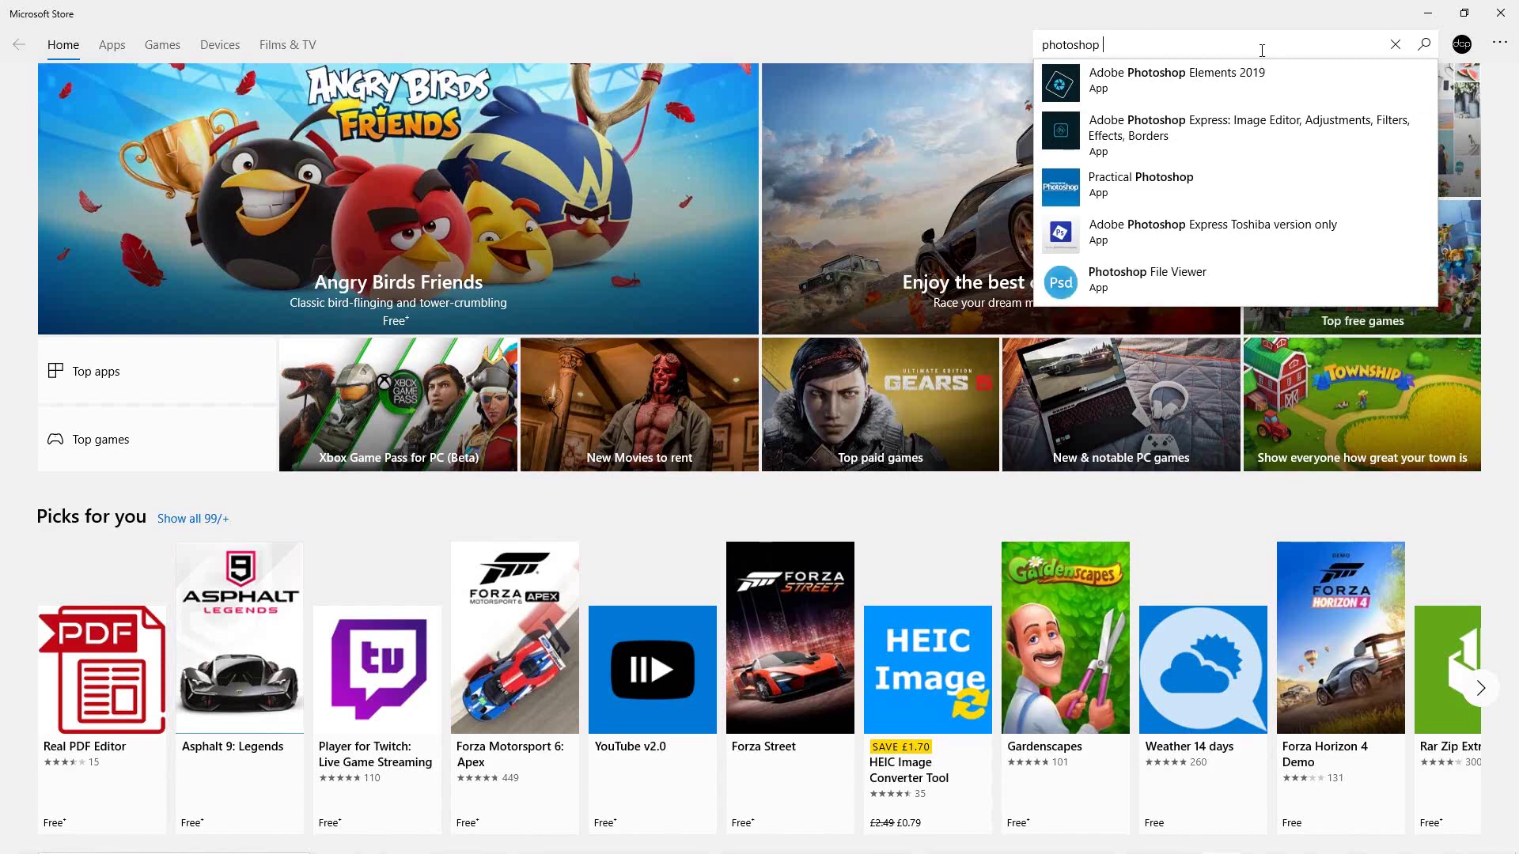
pyautogui.write(' ex')
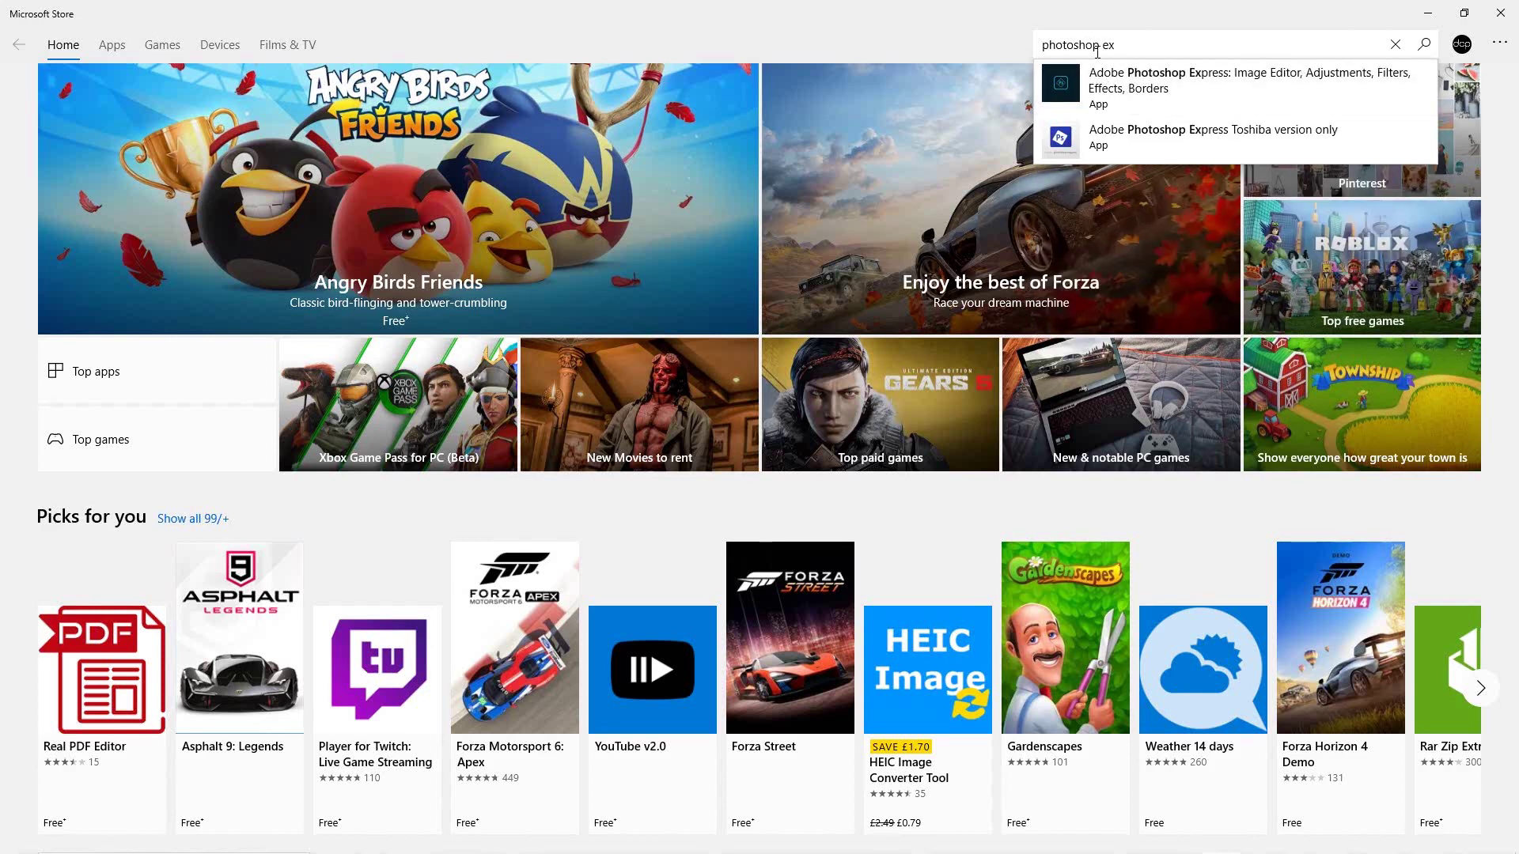
pyautogui.write('press')
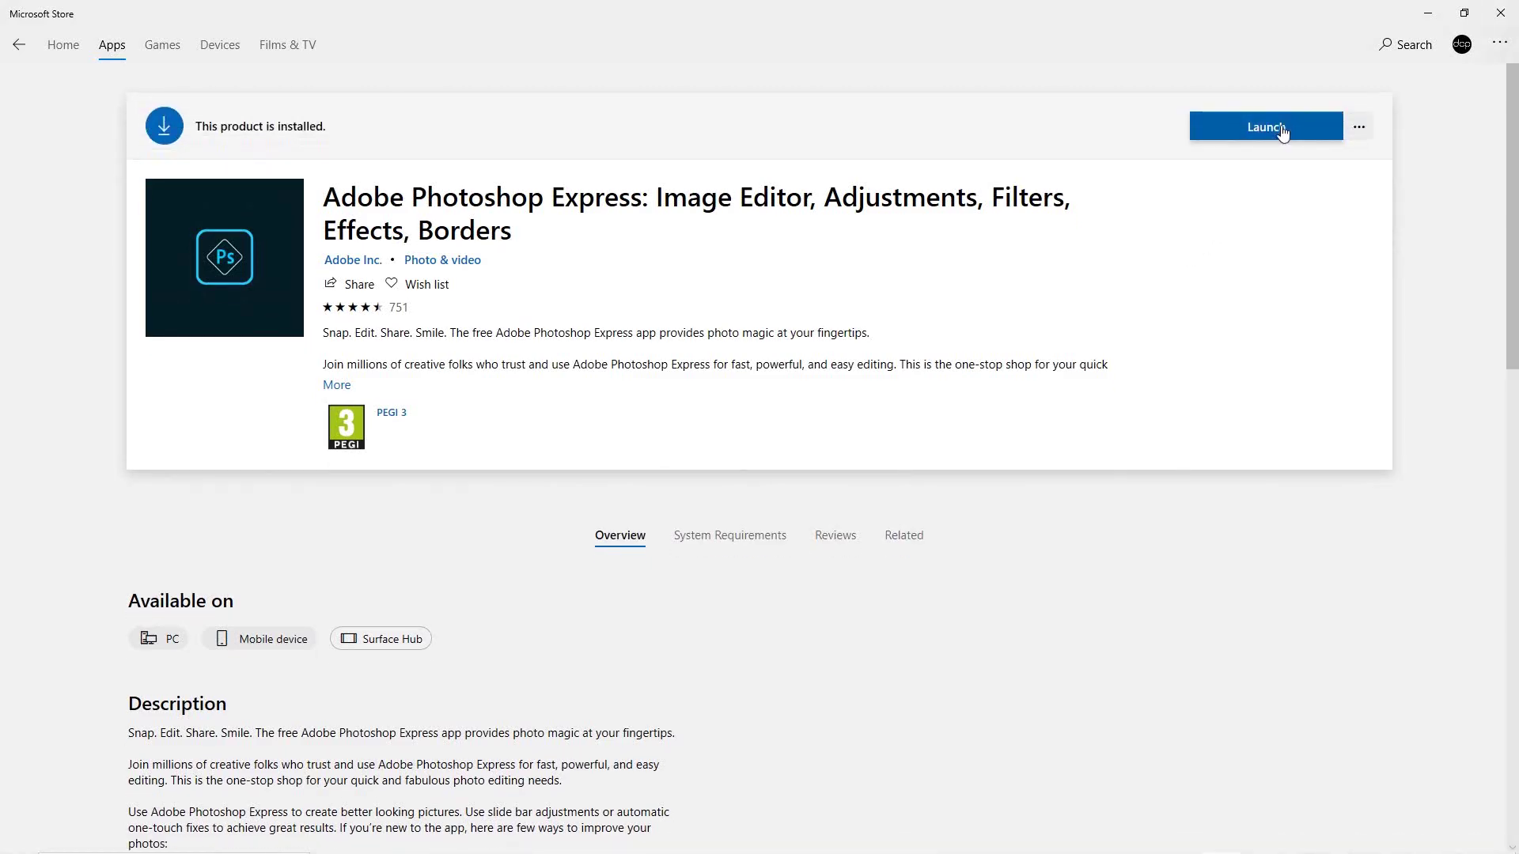
# Launch Photoshop Express and page through the welcome tour to the Heal Spots slide
pyautogui.click(1282, 133)
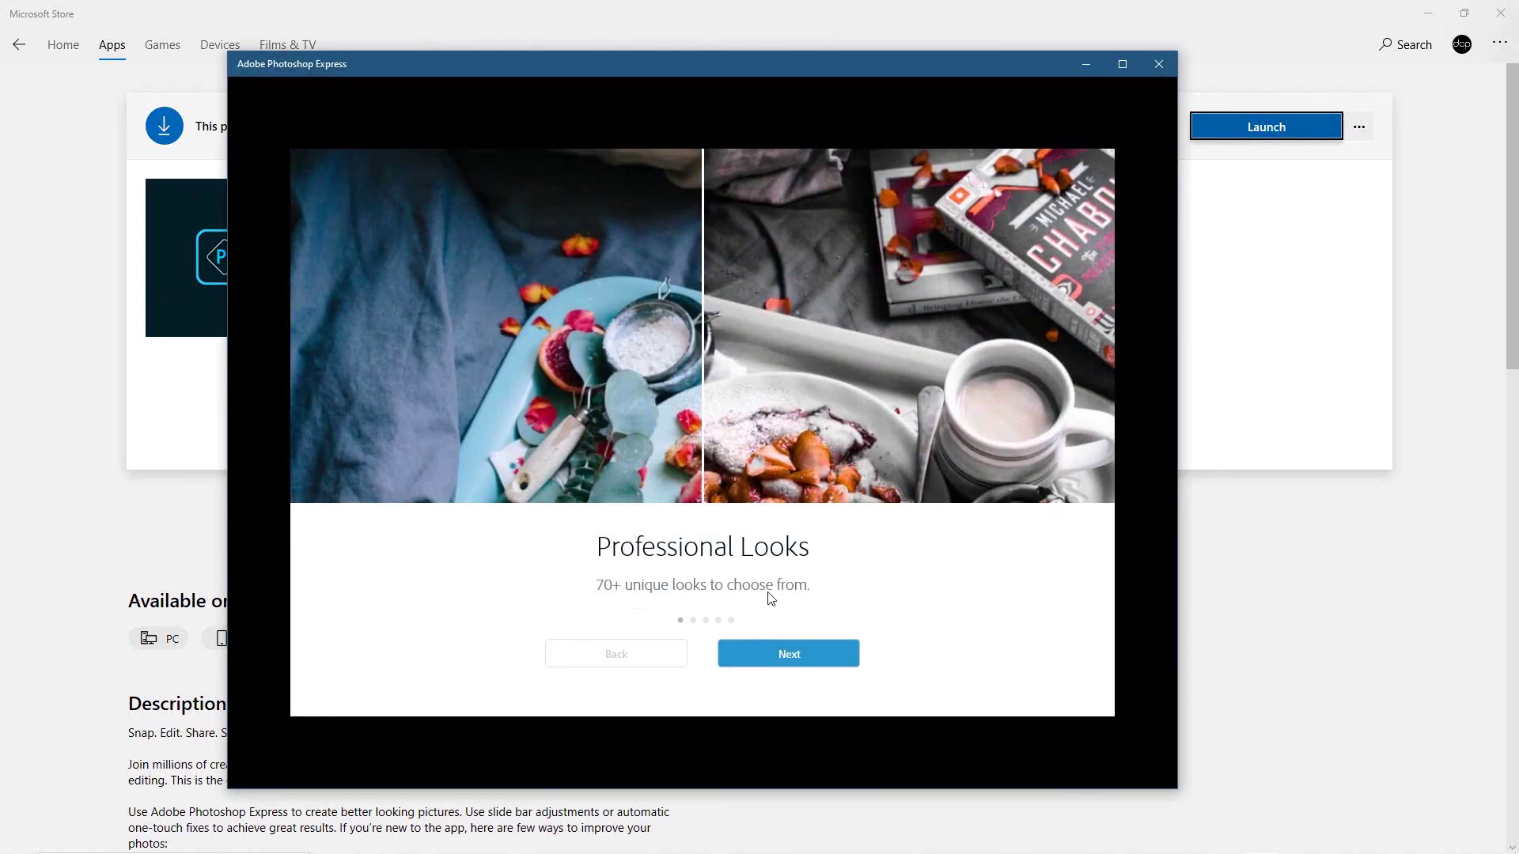
pyautogui.click(776, 654)
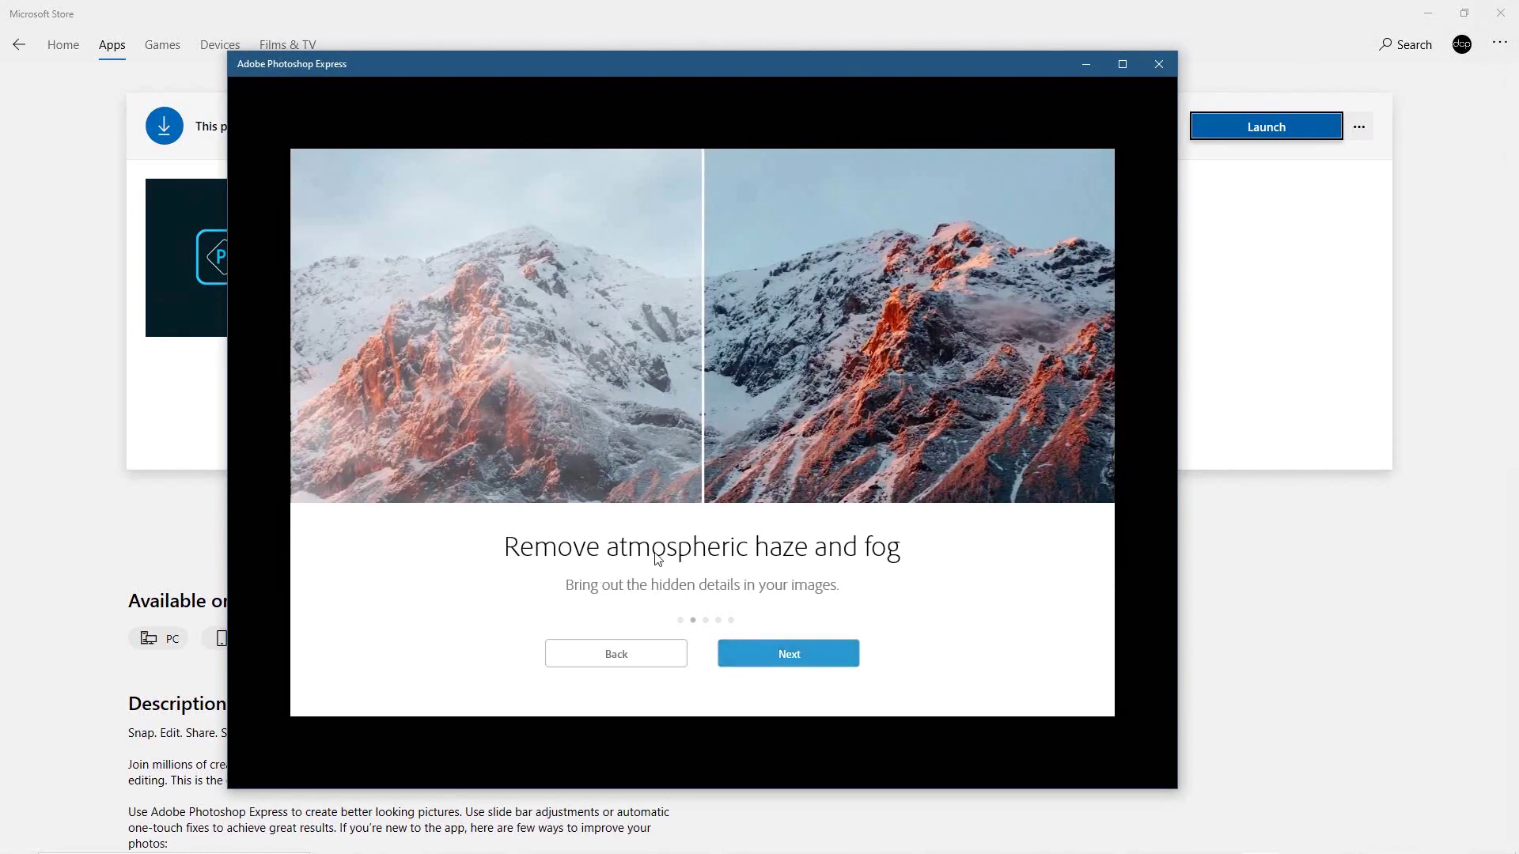
pyautogui.click(797, 662)
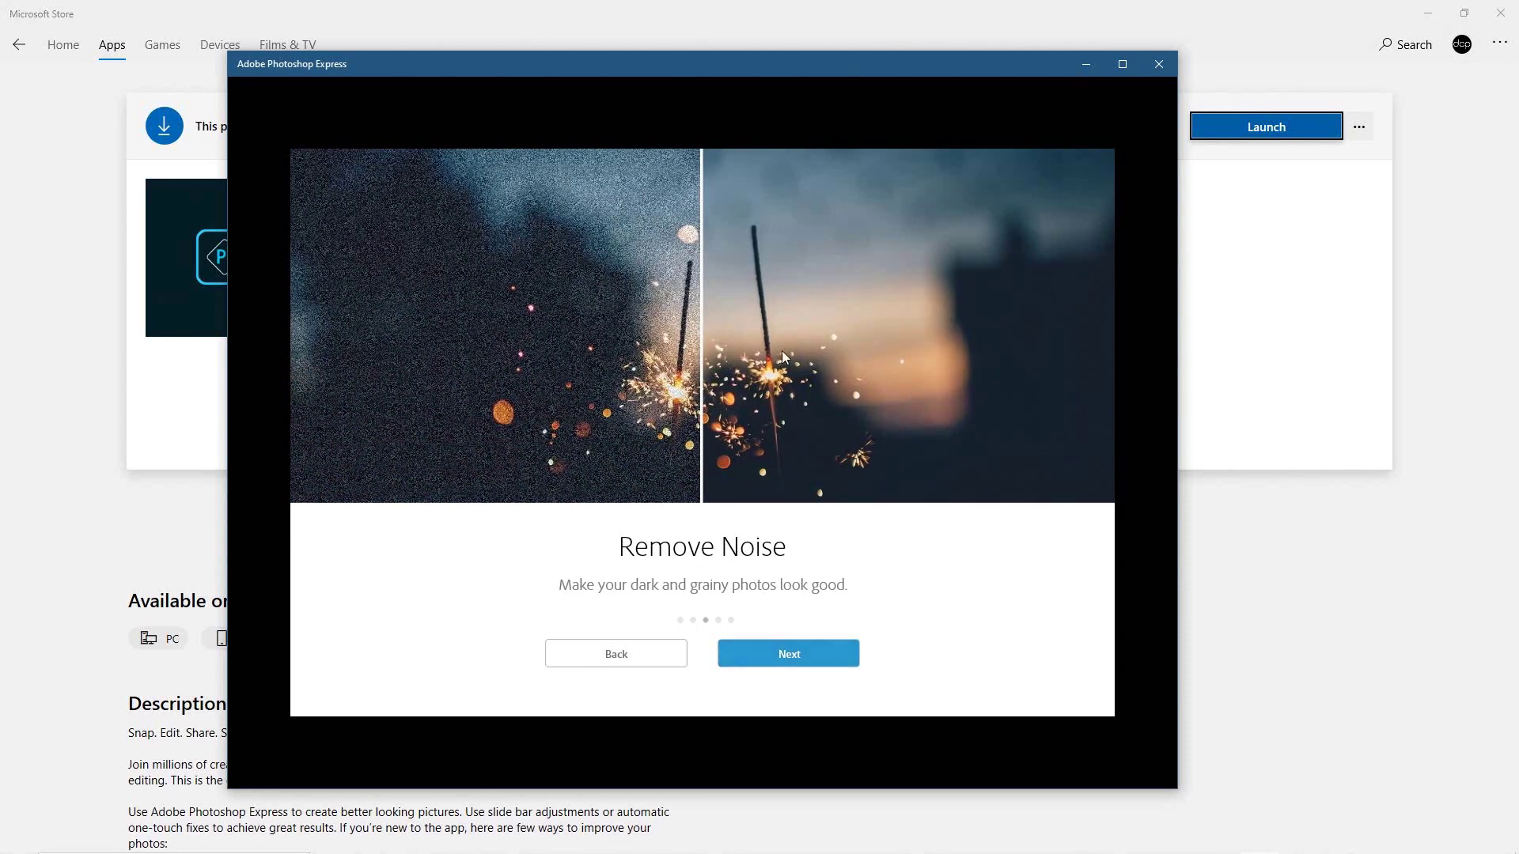
pyautogui.click(783, 665)
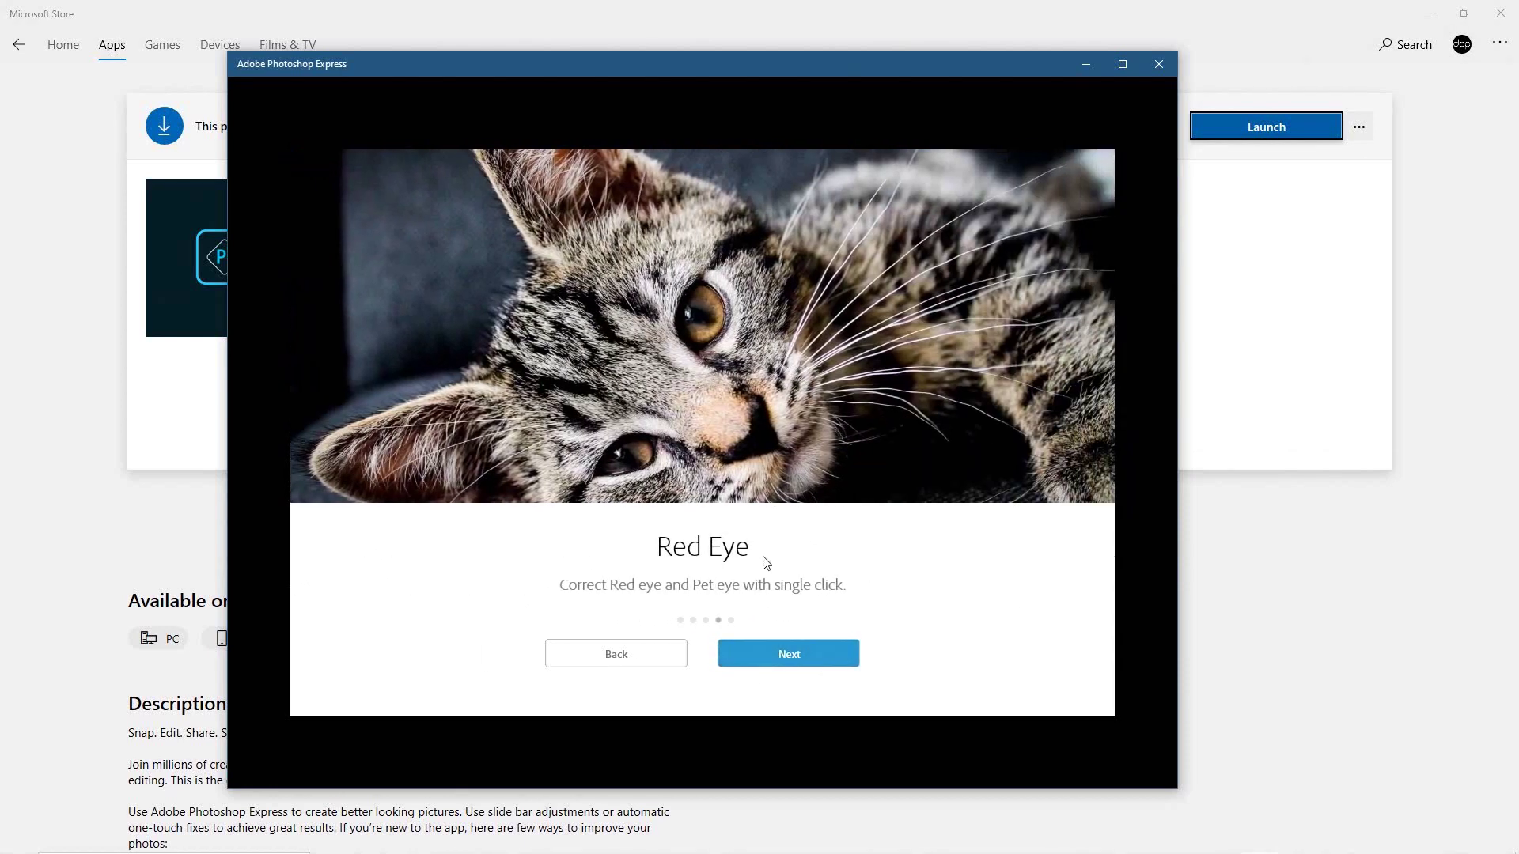
pyautogui.click(793, 647)
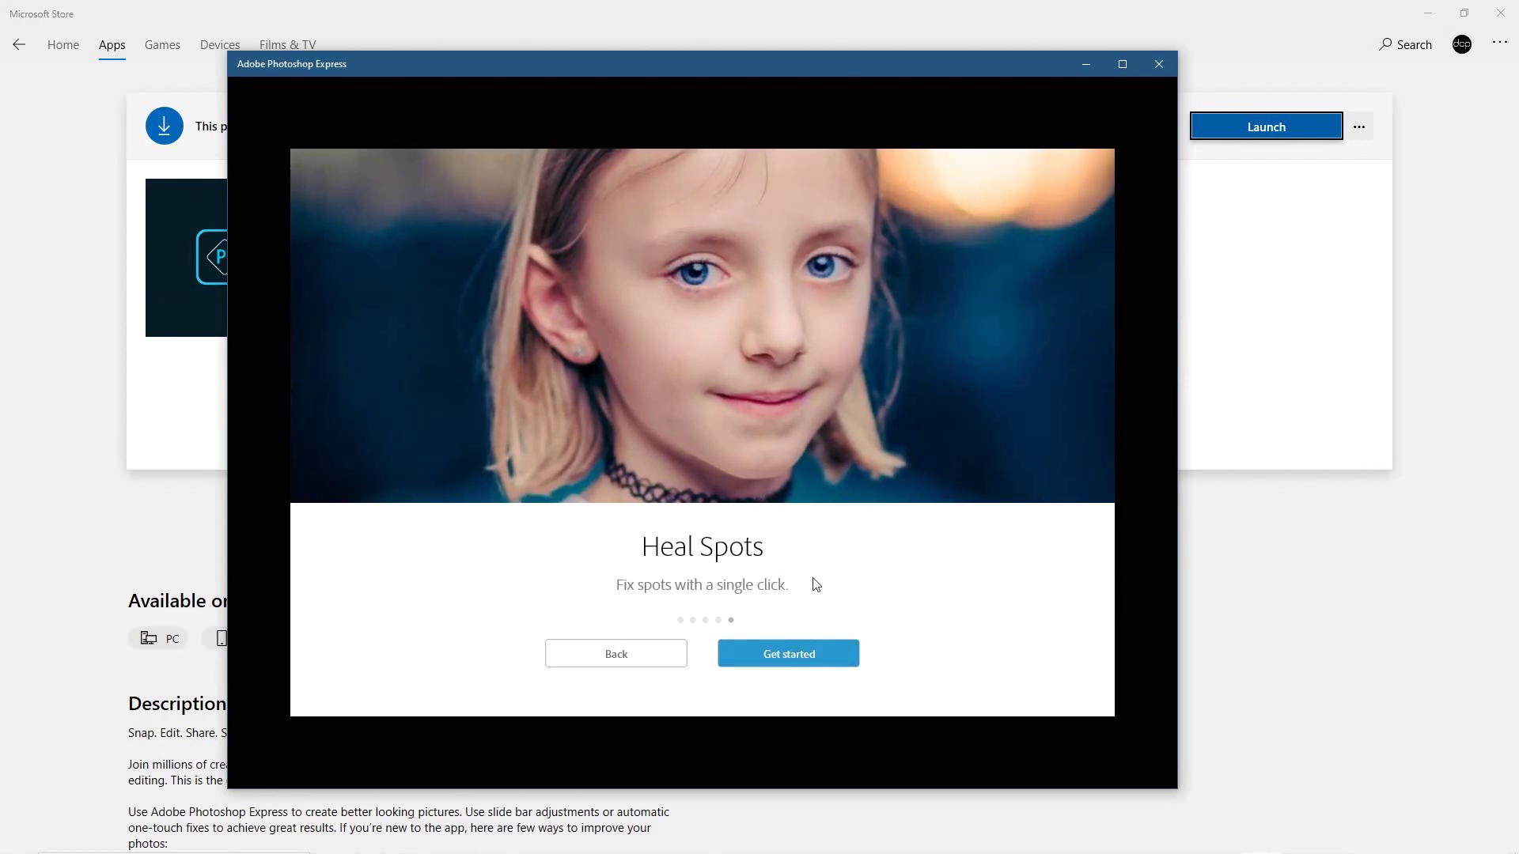
# Finish the welcome tour and sign in with an Adobe ID
pyautogui.click(781, 652)
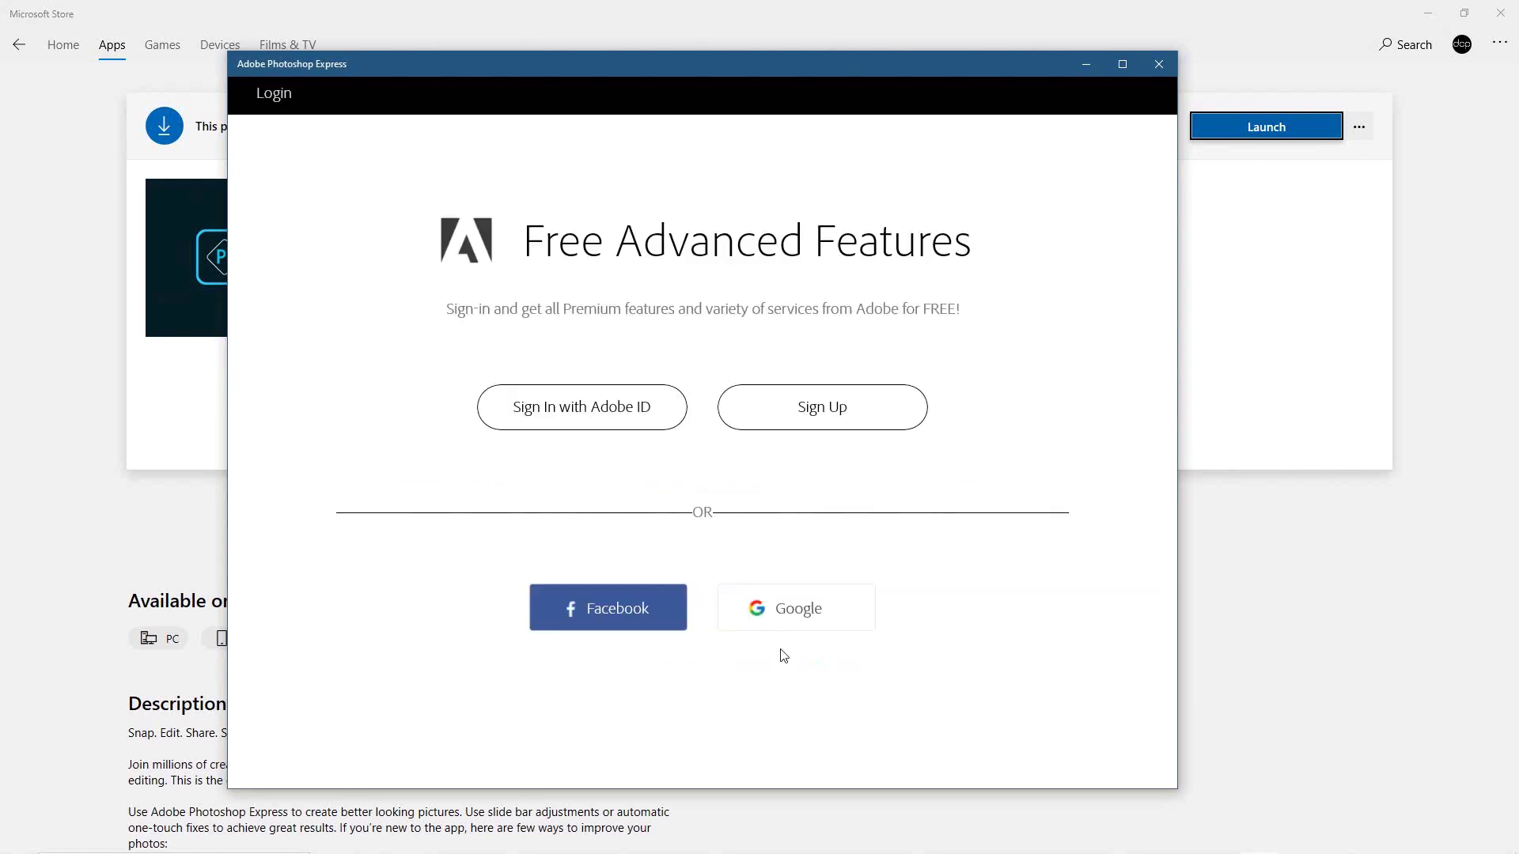
pyautogui.click(606, 410)
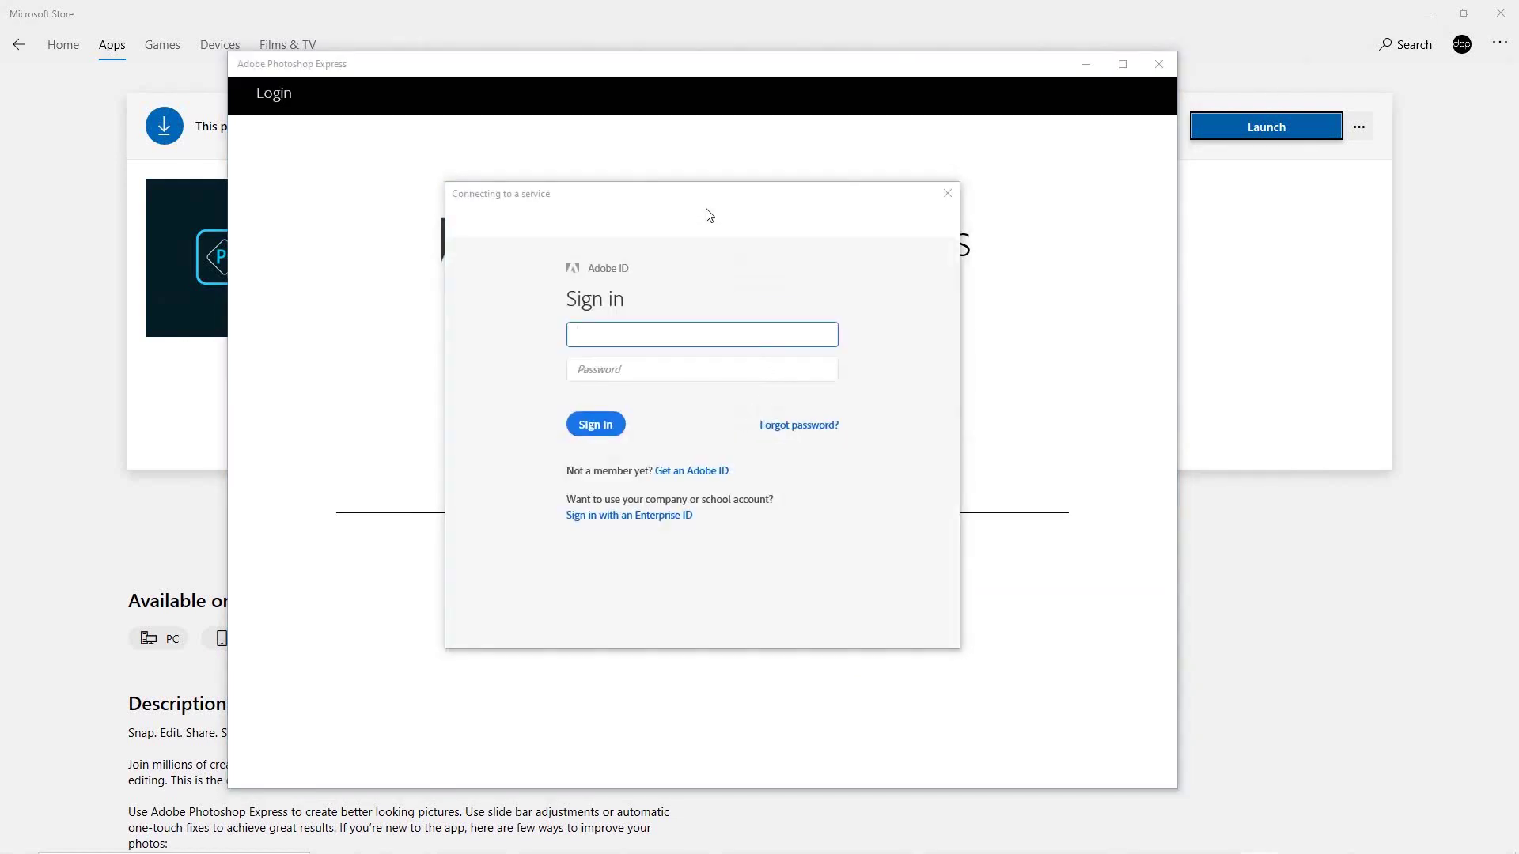
pyautogui.moveTo(709, 215); pyautogui.dragTo(1518, 364)
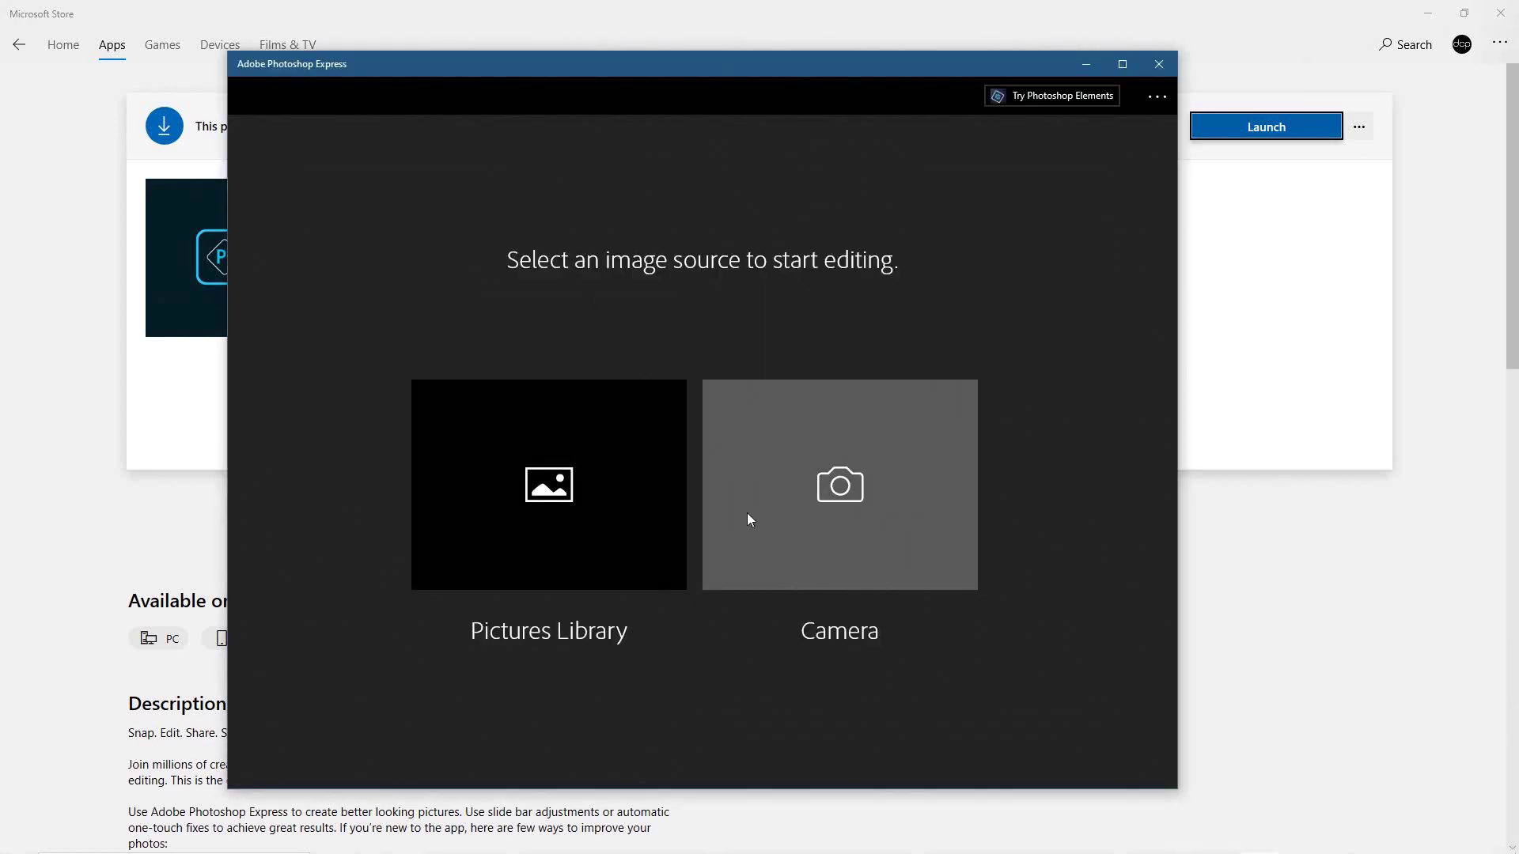
# Close Microsoft Store and maximize the Photoshop Express window
pyautogui.moveTo(766, 75); pyautogui.dragTo(799, 74)
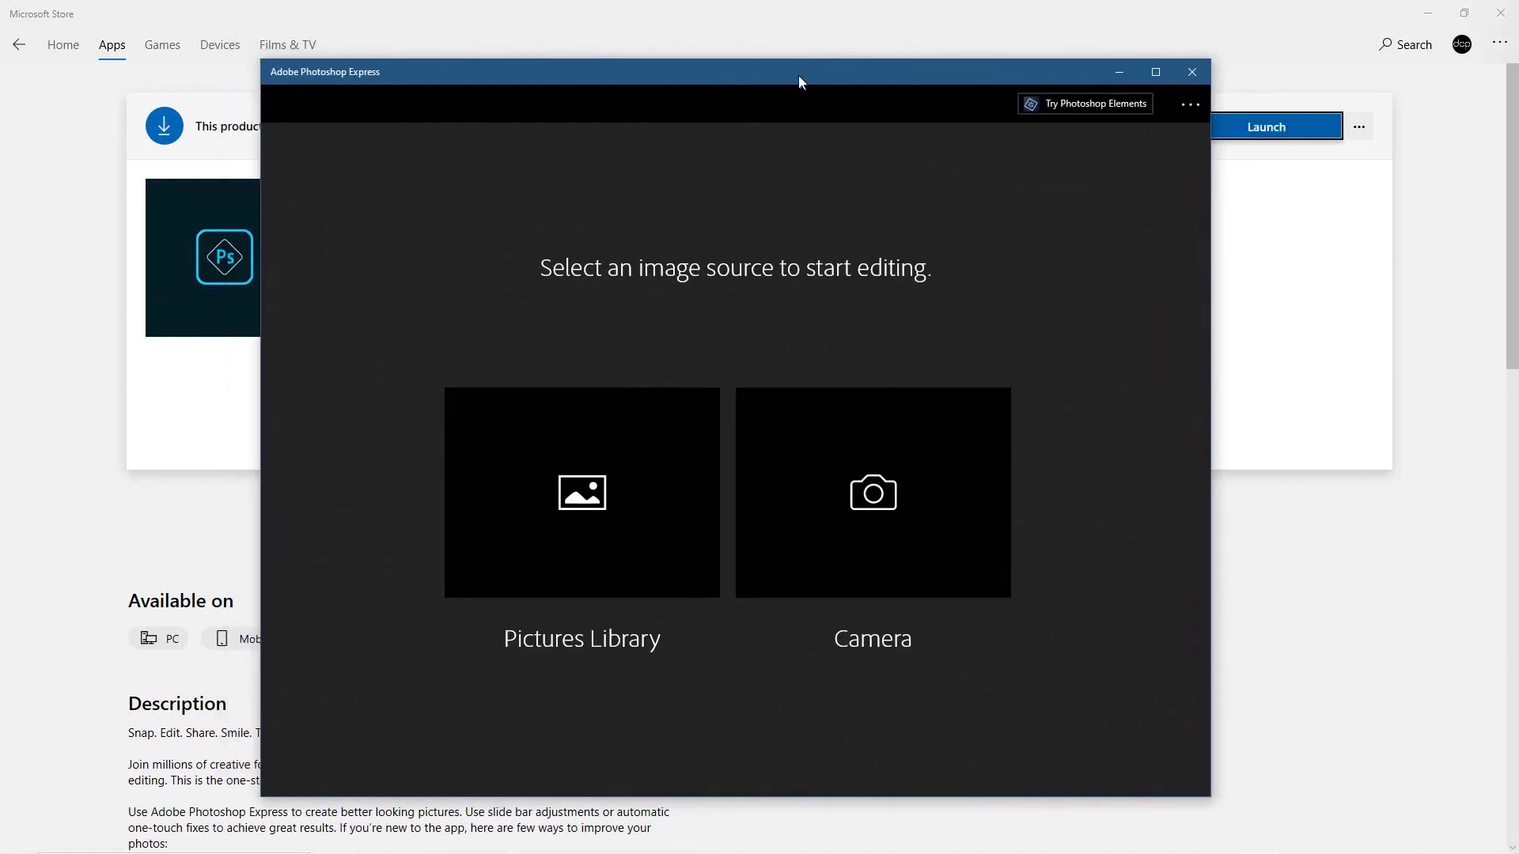
pyautogui.hotkey('alt', 'F4')
pyautogui.click(1512, 7)
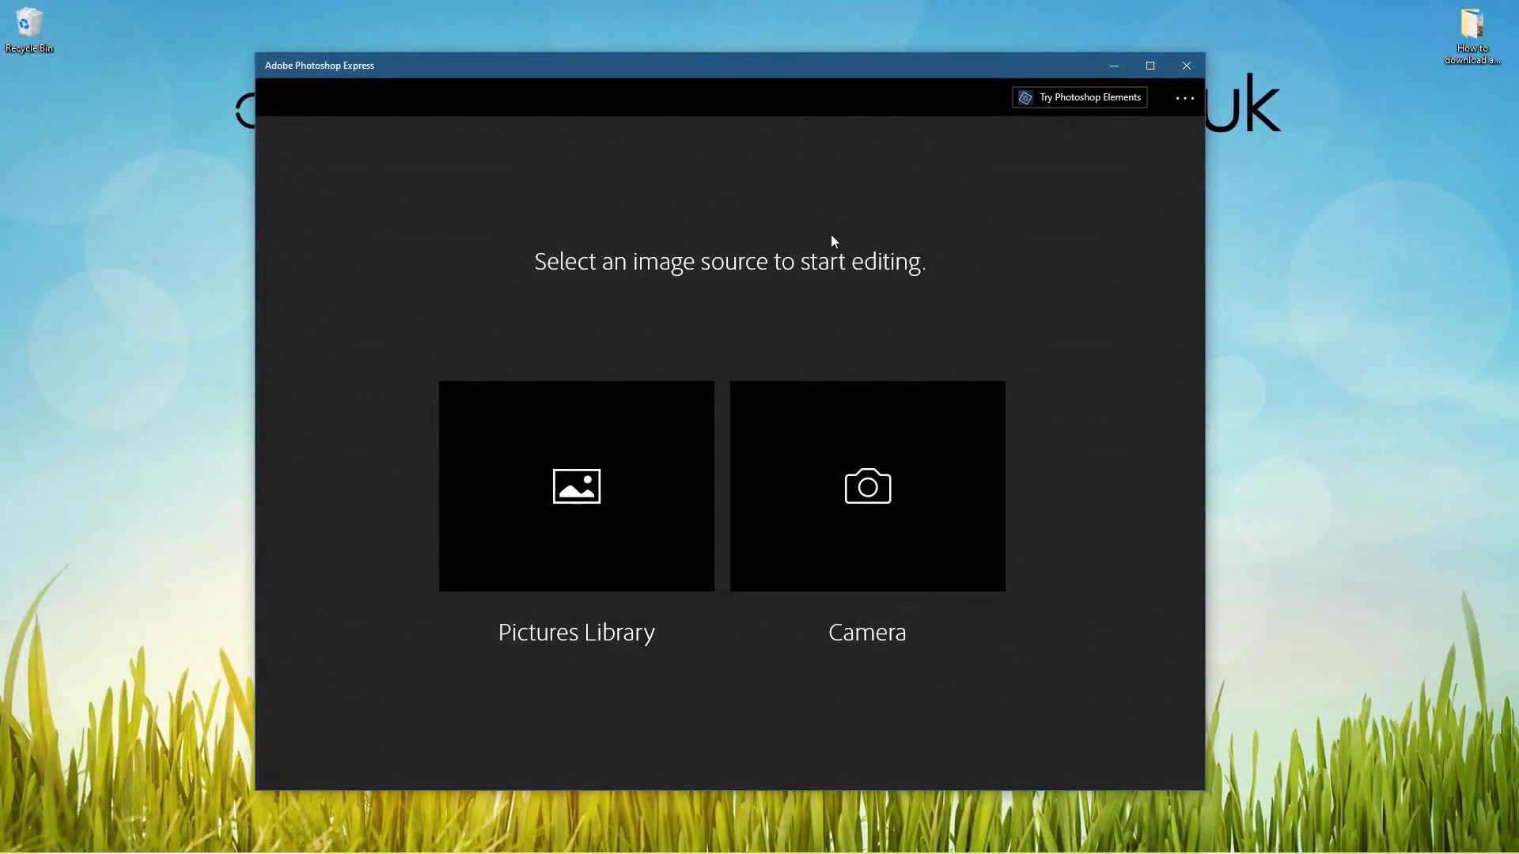
pyautogui.click(1145, 63)
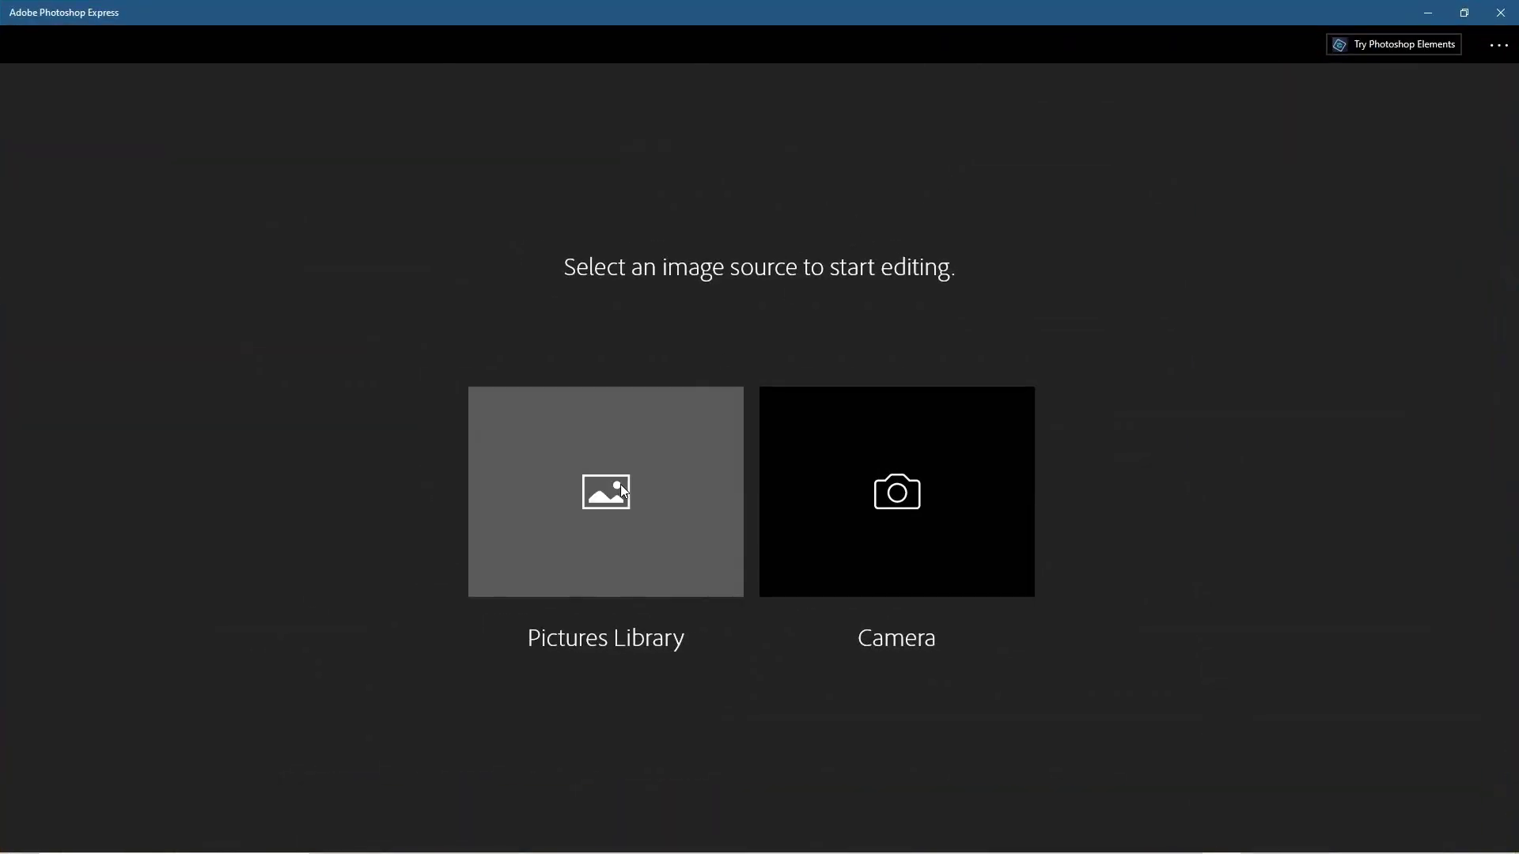
# Open the balloon jpg from This PC > Desktop > tutorial folder in the editor
pyautogui.click(603, 496)
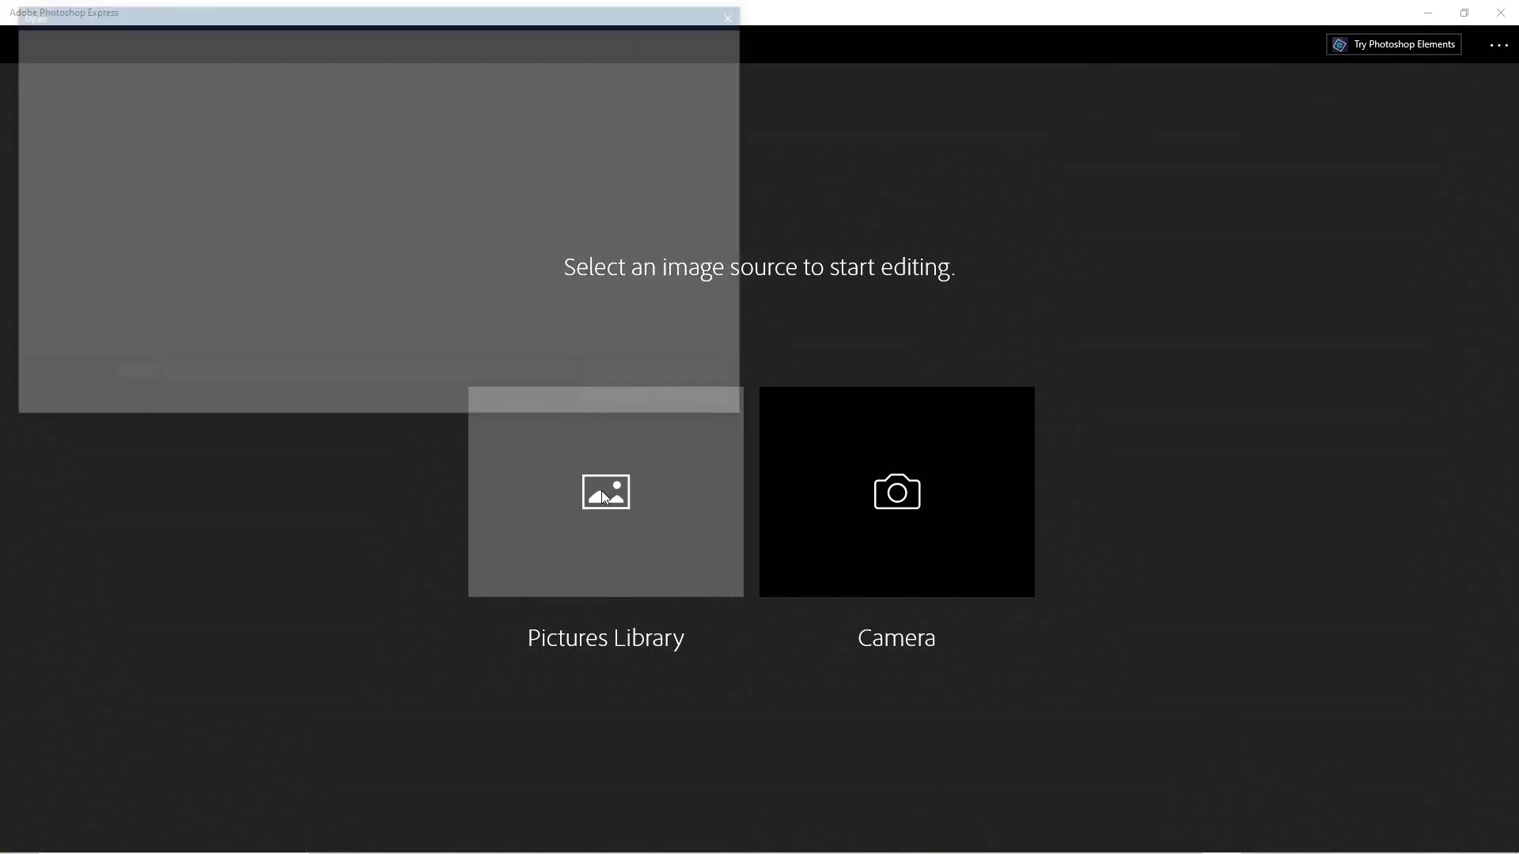
pyautogui.click(81, 176)
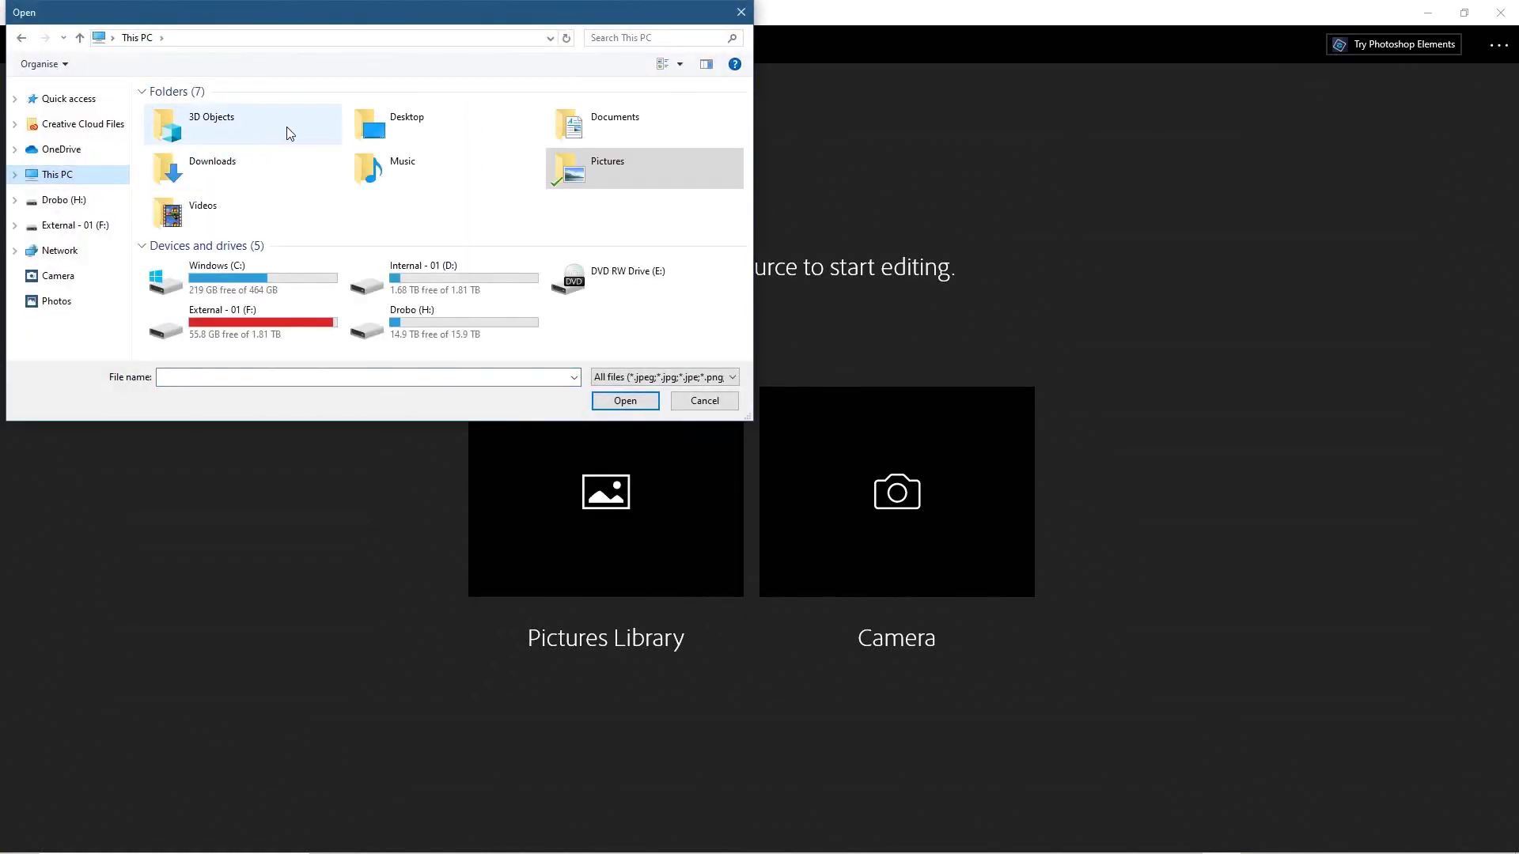
pyautogui.doubleClick(459, 129)
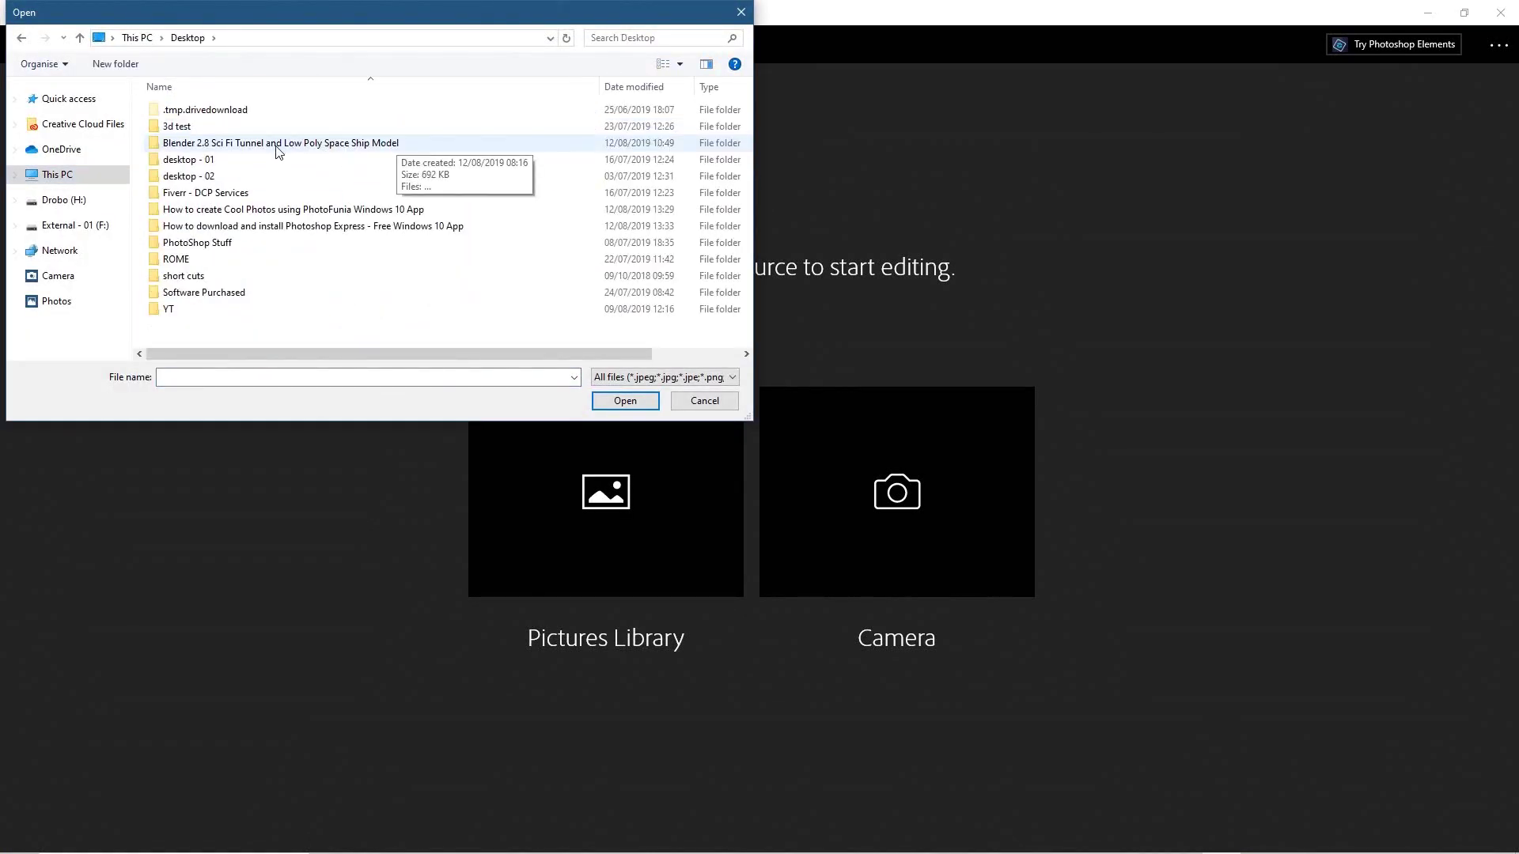
pyautogui.doubleClick(241, 226)
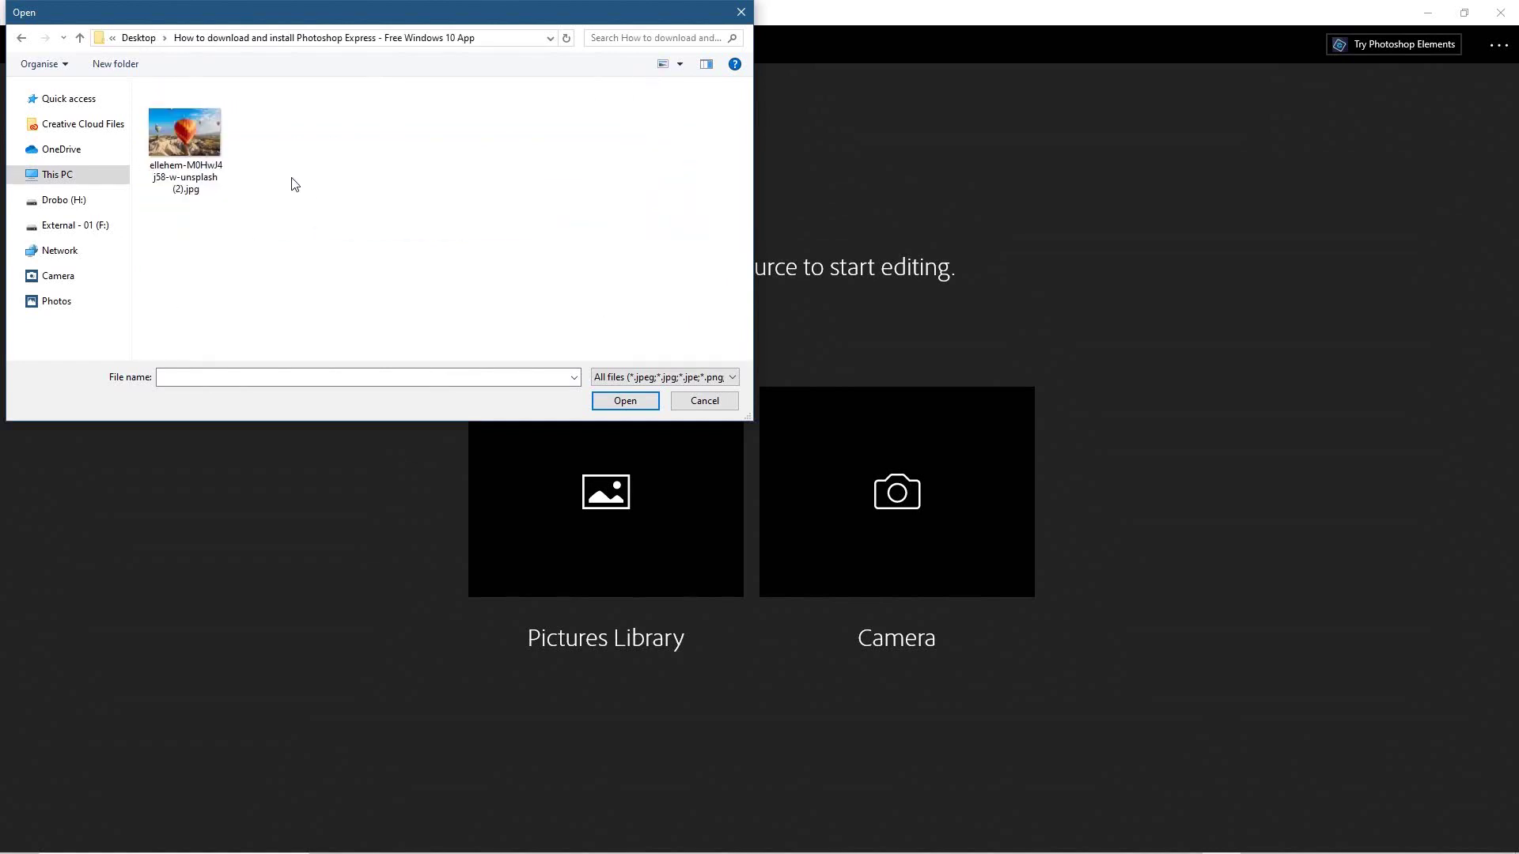
pyautogui.click(188, 147)
pyautogui.click(623, 400)
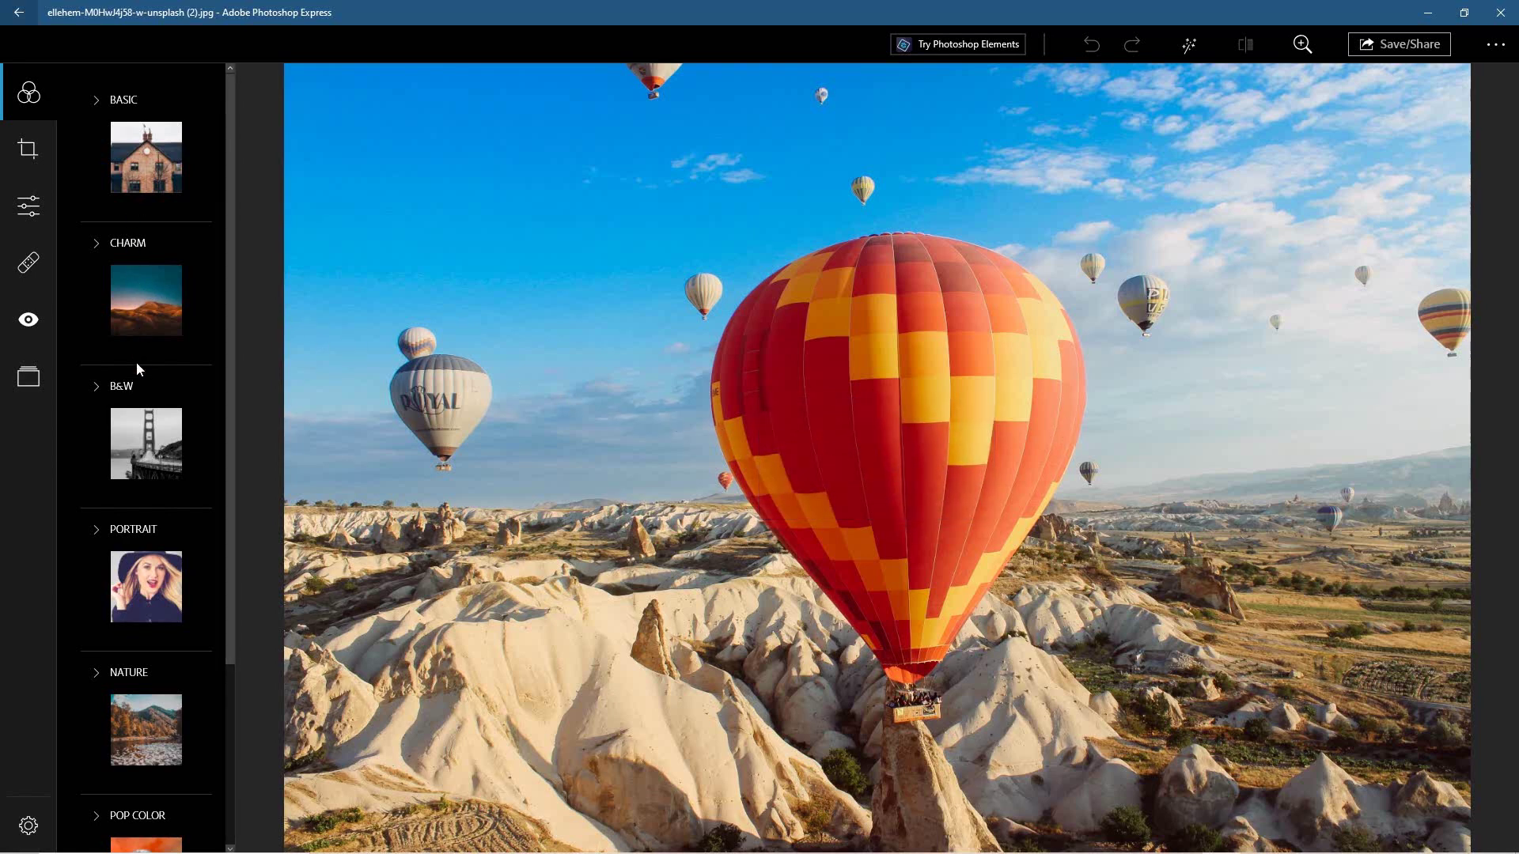
# Try the Charm1–Charm5 looks and apply Charm2 at strength 96
pyautogui.click(129, 286)
pyautogui.click(144, 391)
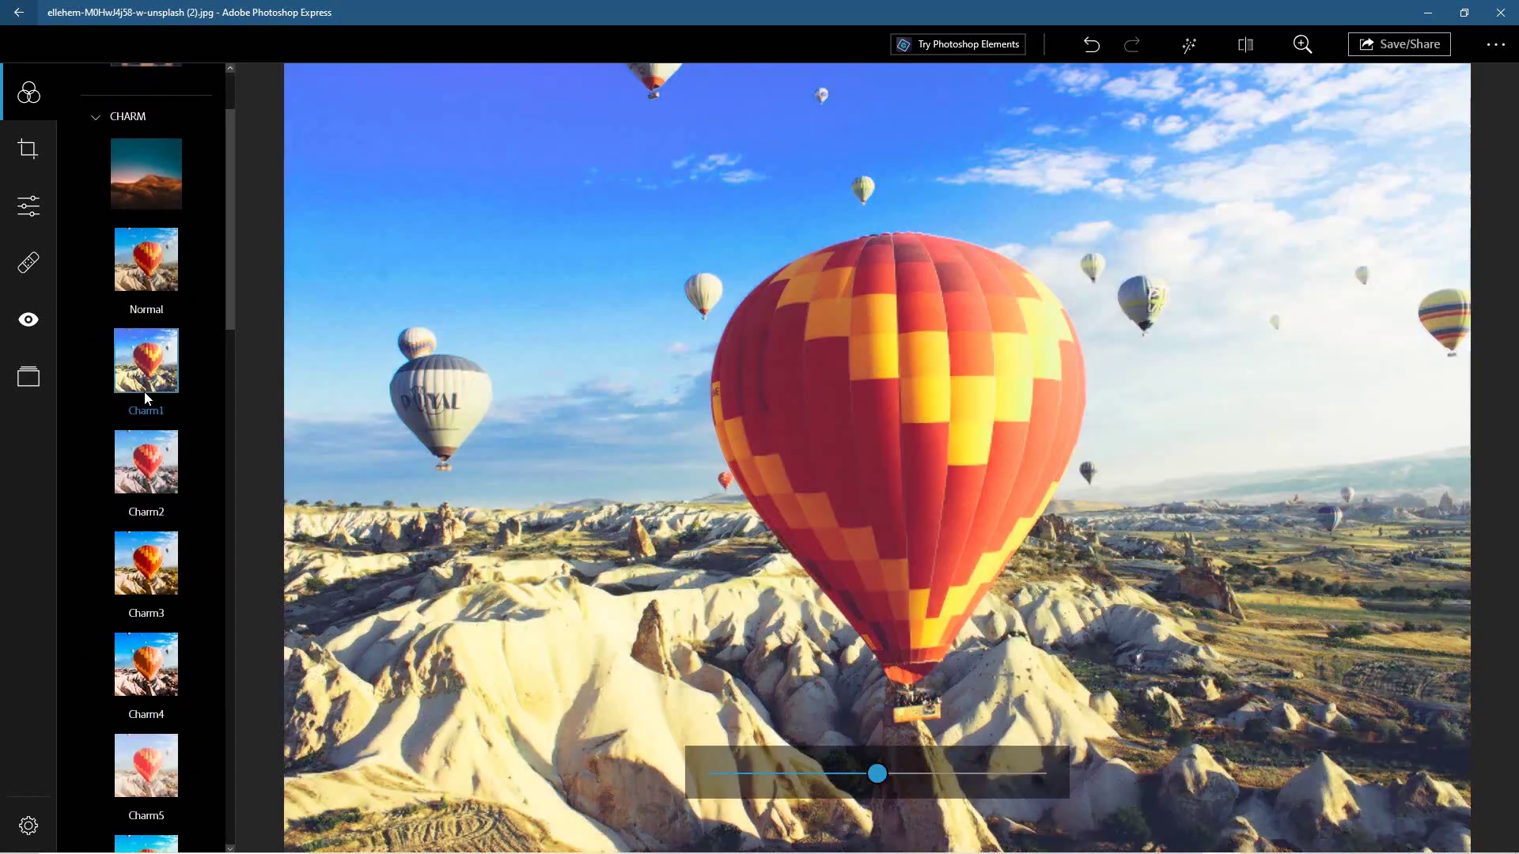
pyautogui.click(144, 473)
pyautogui.click(145, 576)
pyautogui.click(125, 666)
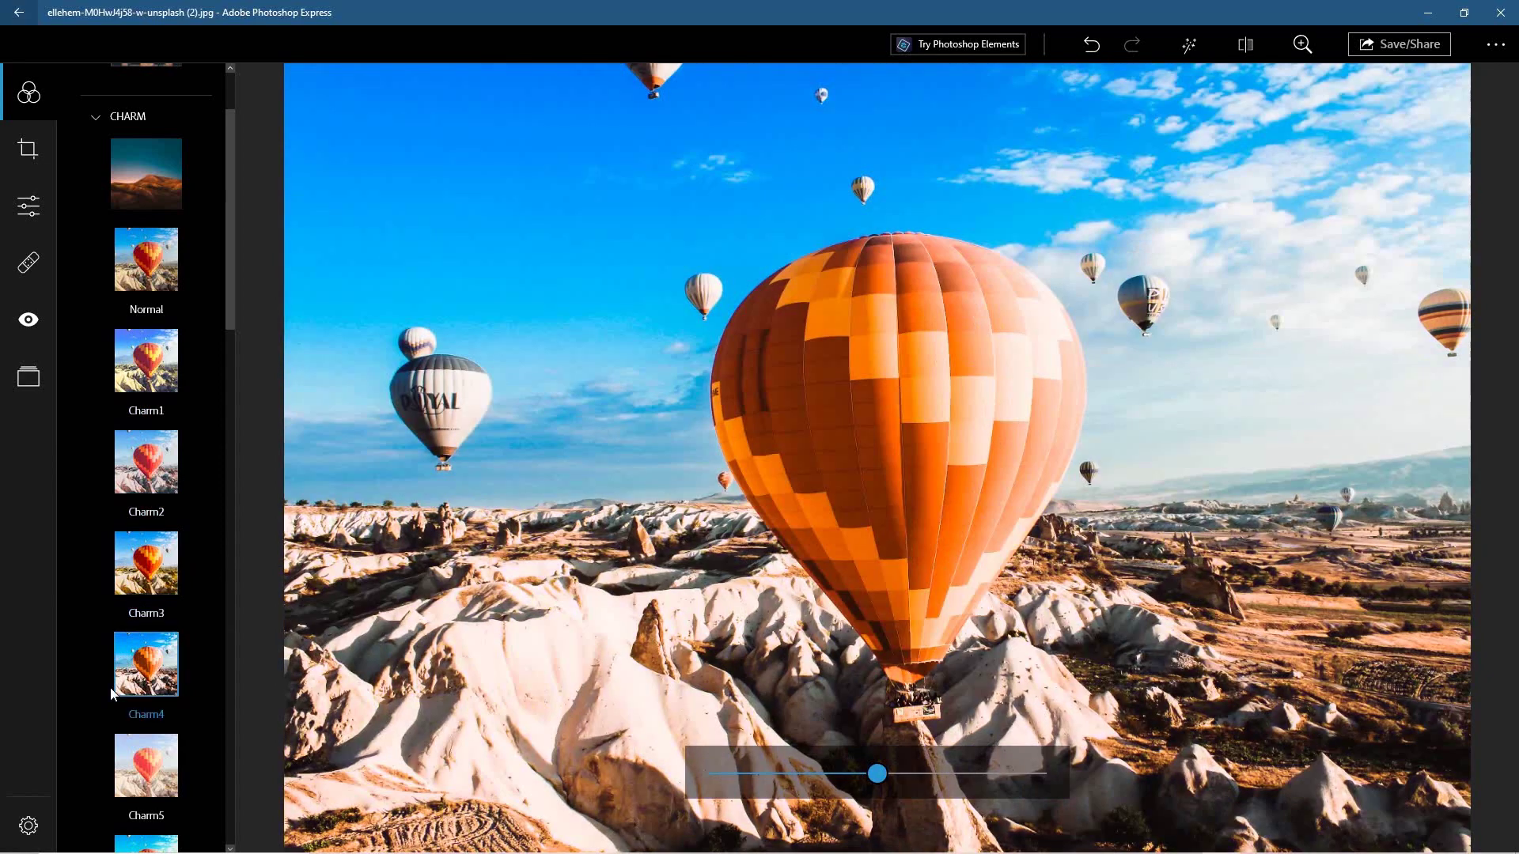
pyautogui.click(131, 753)
pyautogui.click(135, 441)
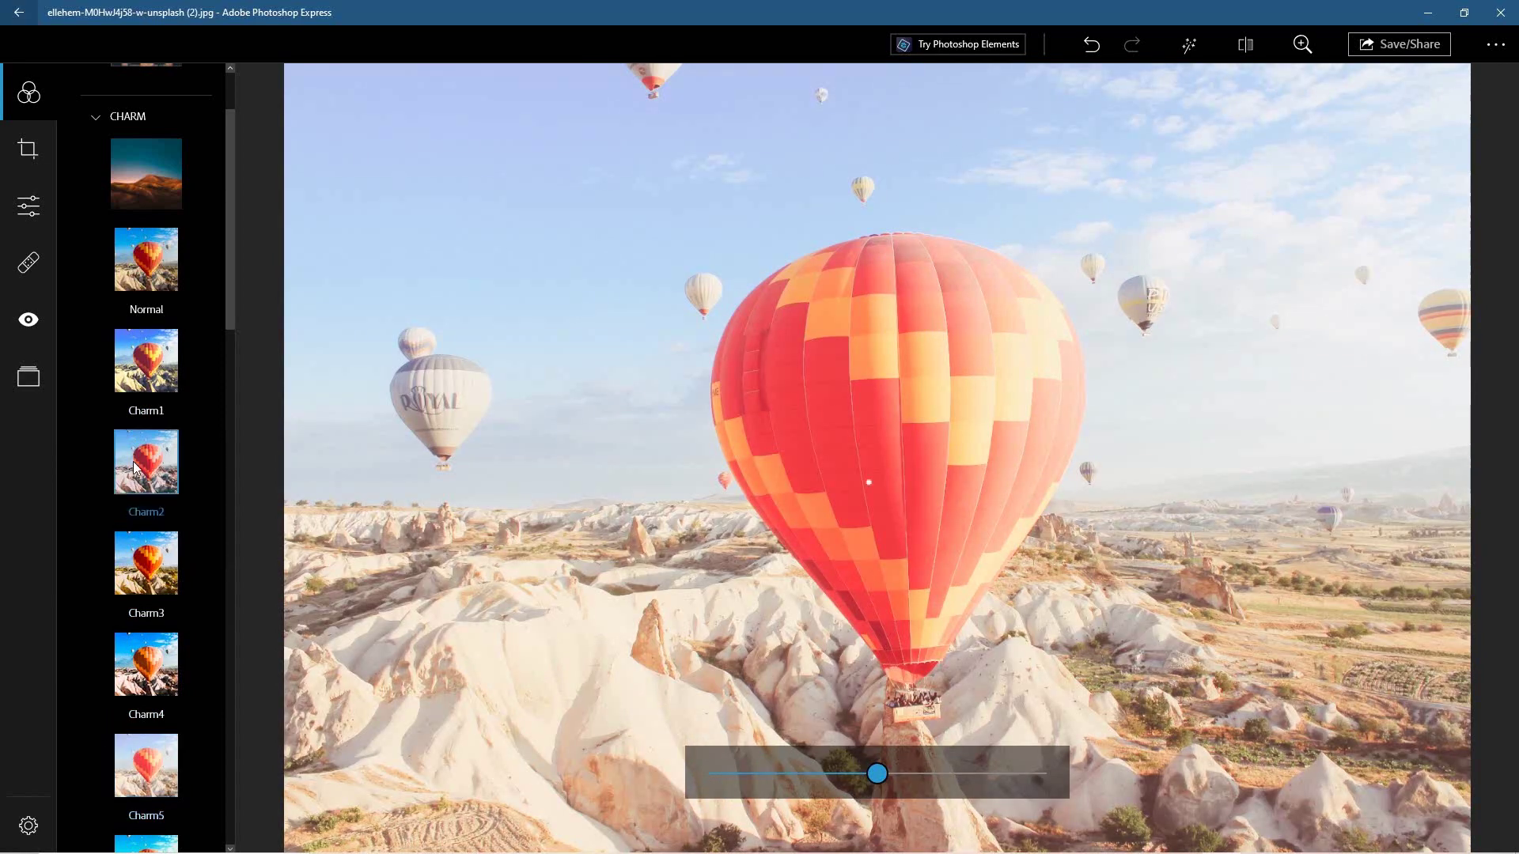
pyautogui.moveTo(877, 774)
pyautogui.mouseDown()
pyautogui.moveTo(712, 778)
pyautogui.moveTo(1027, 775)
pyautogui.moveTo(871, 775)
pyautogui.mouseUp()
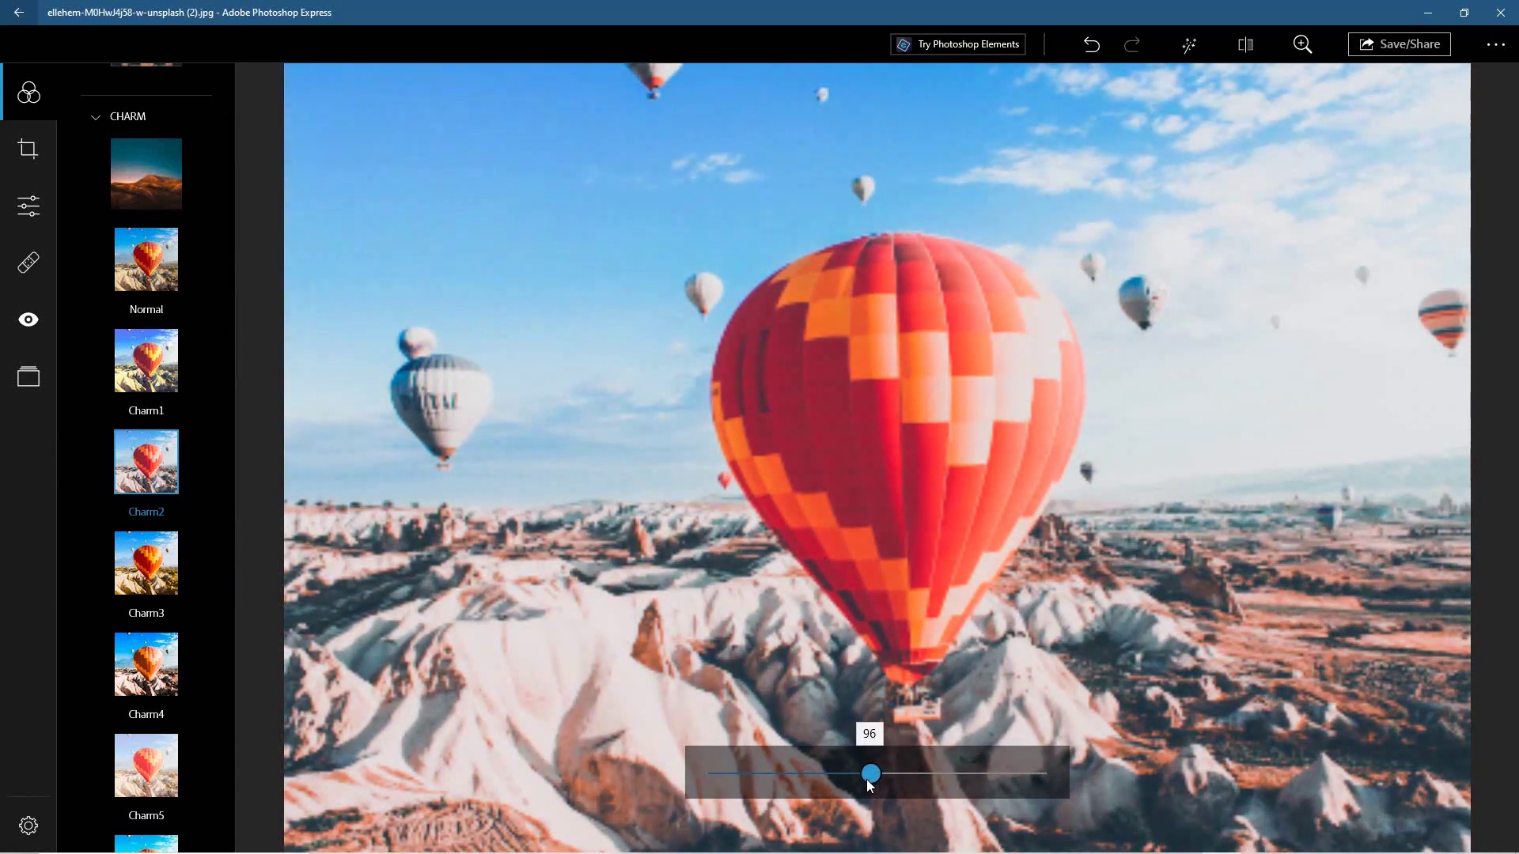
pyautogui.click(29, 210)
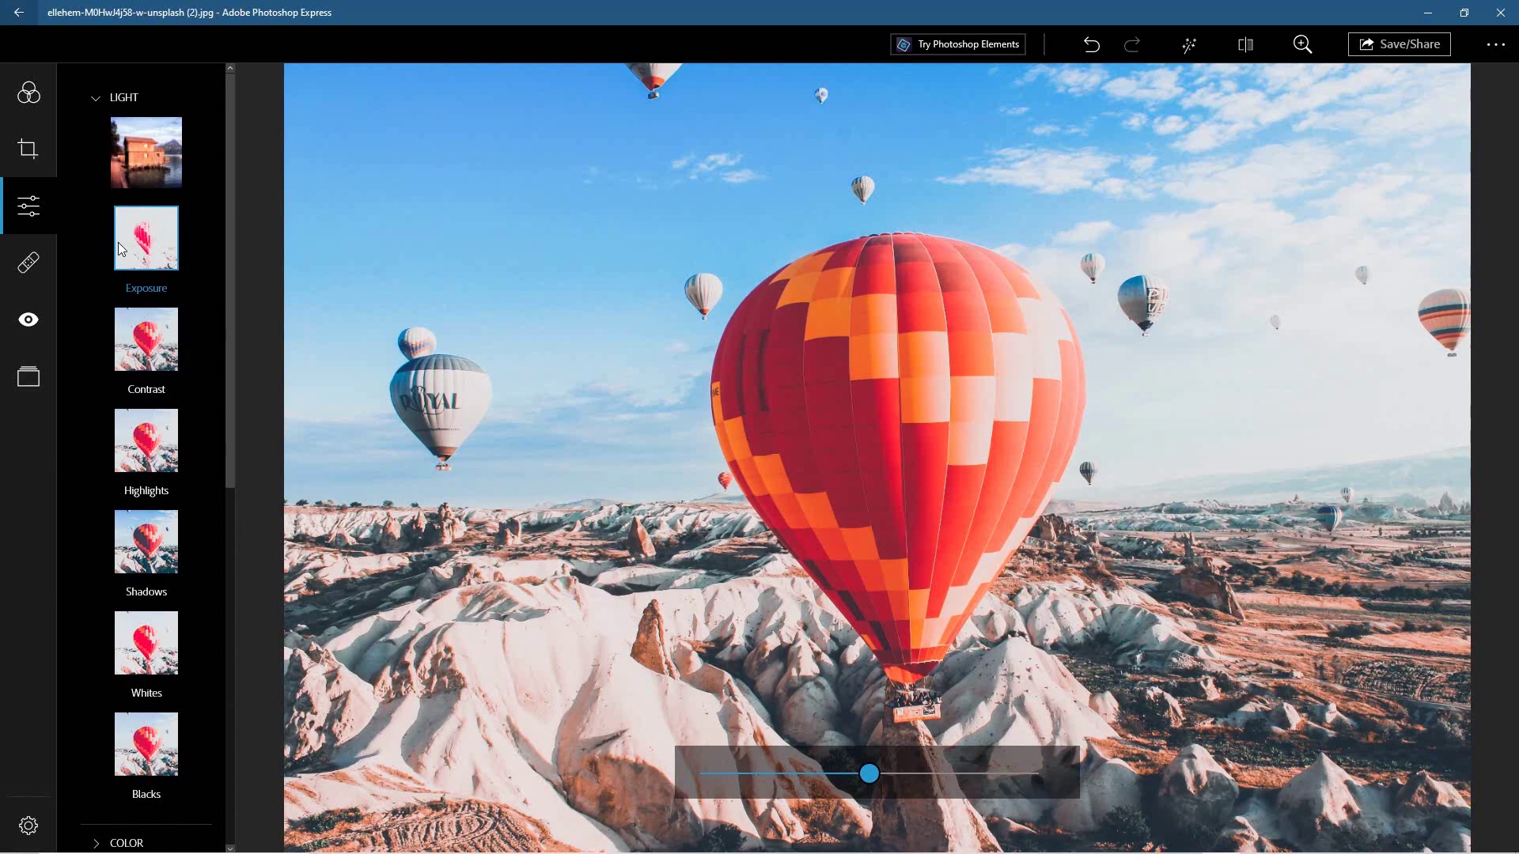
# Add Grain at 45 to the balloon photo
pyautogui.click(147, 158)
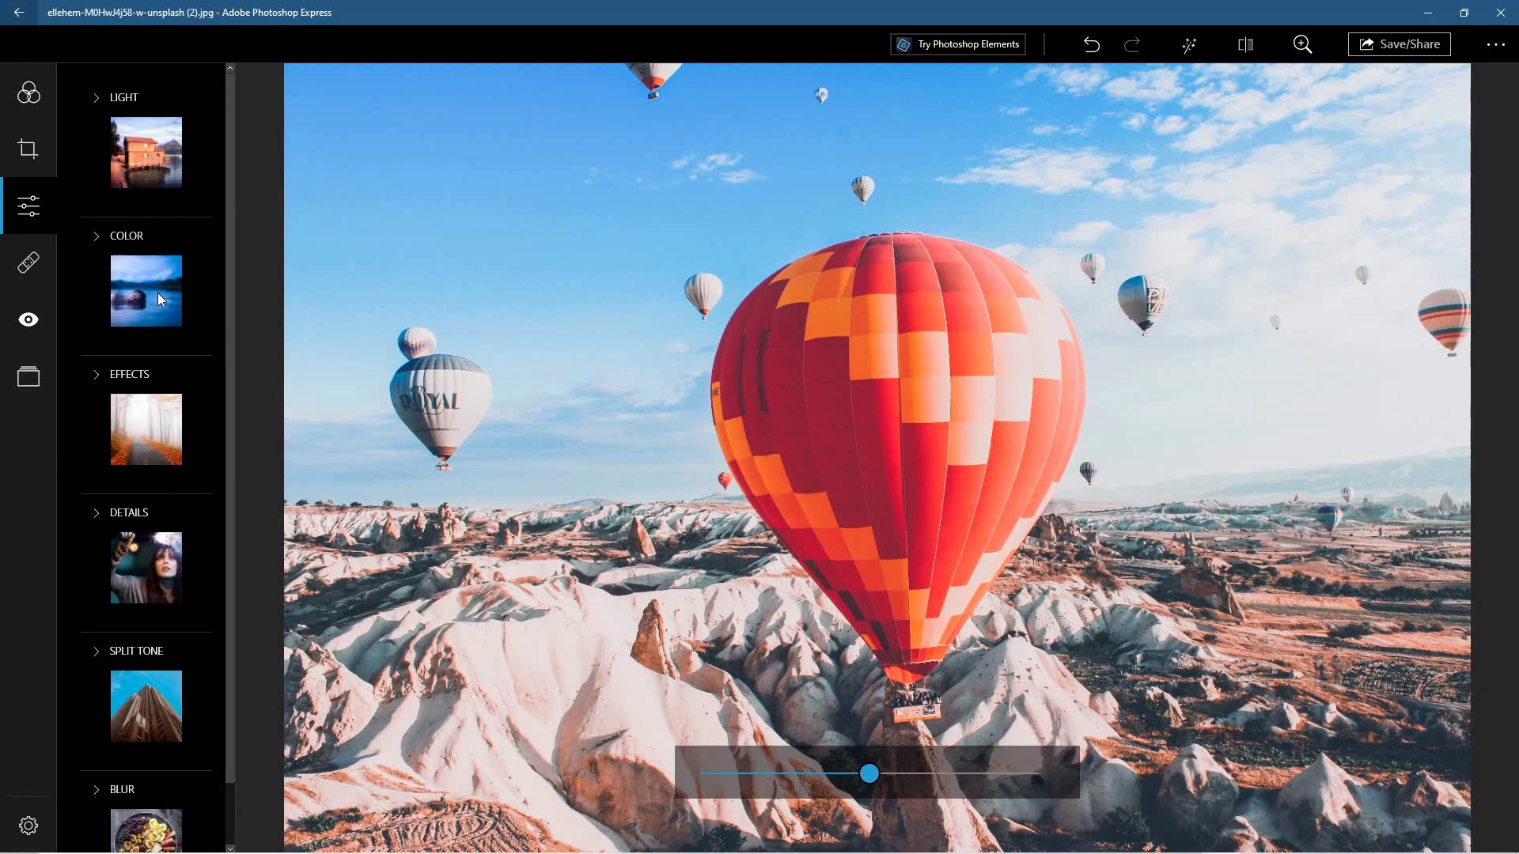
pyautogui.click(150, 429)
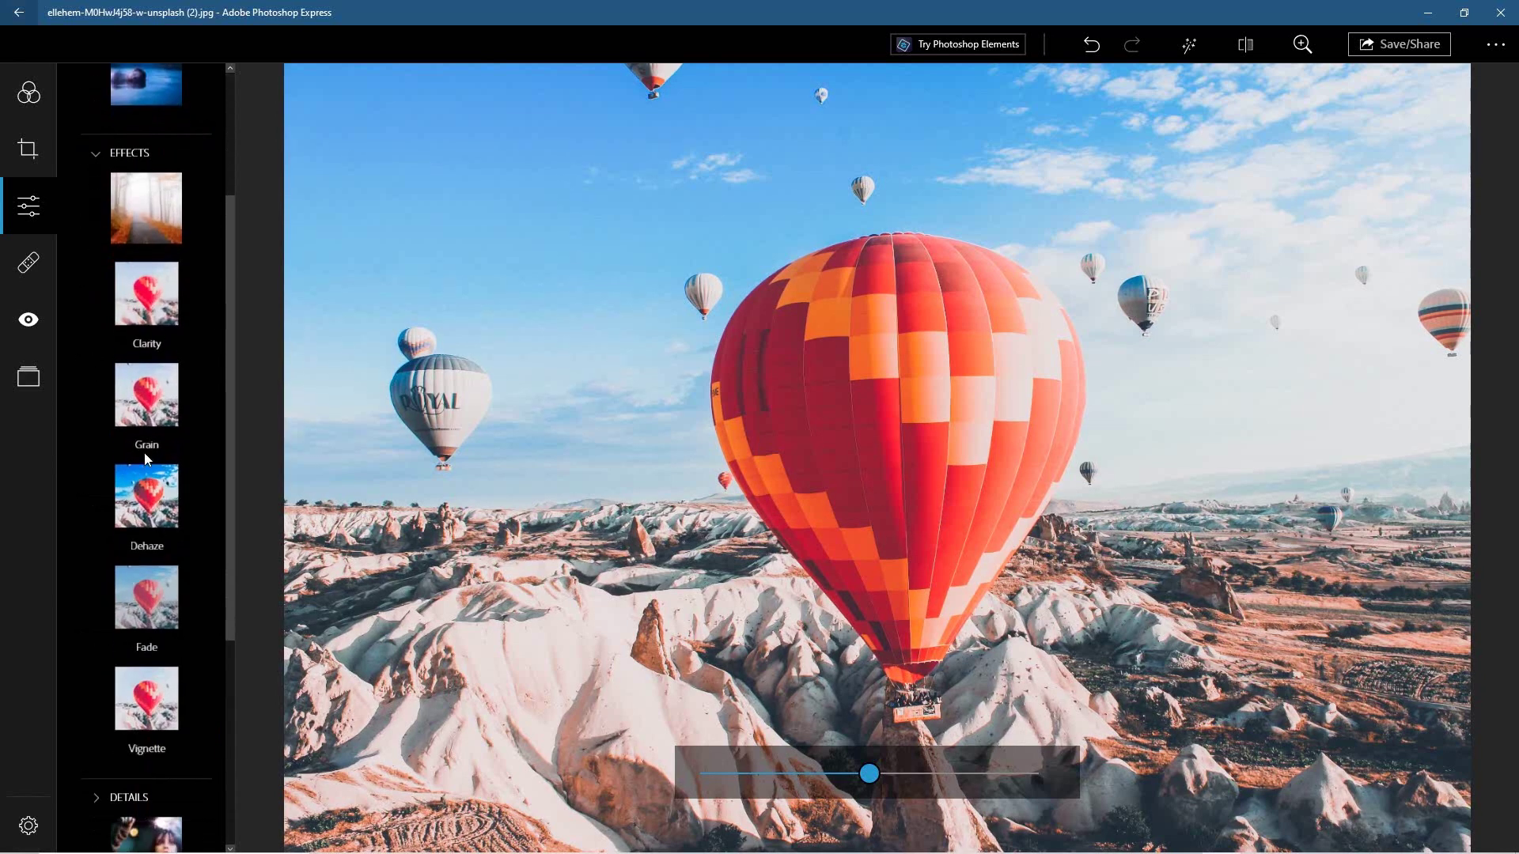
pyautogui.click(144, 395)
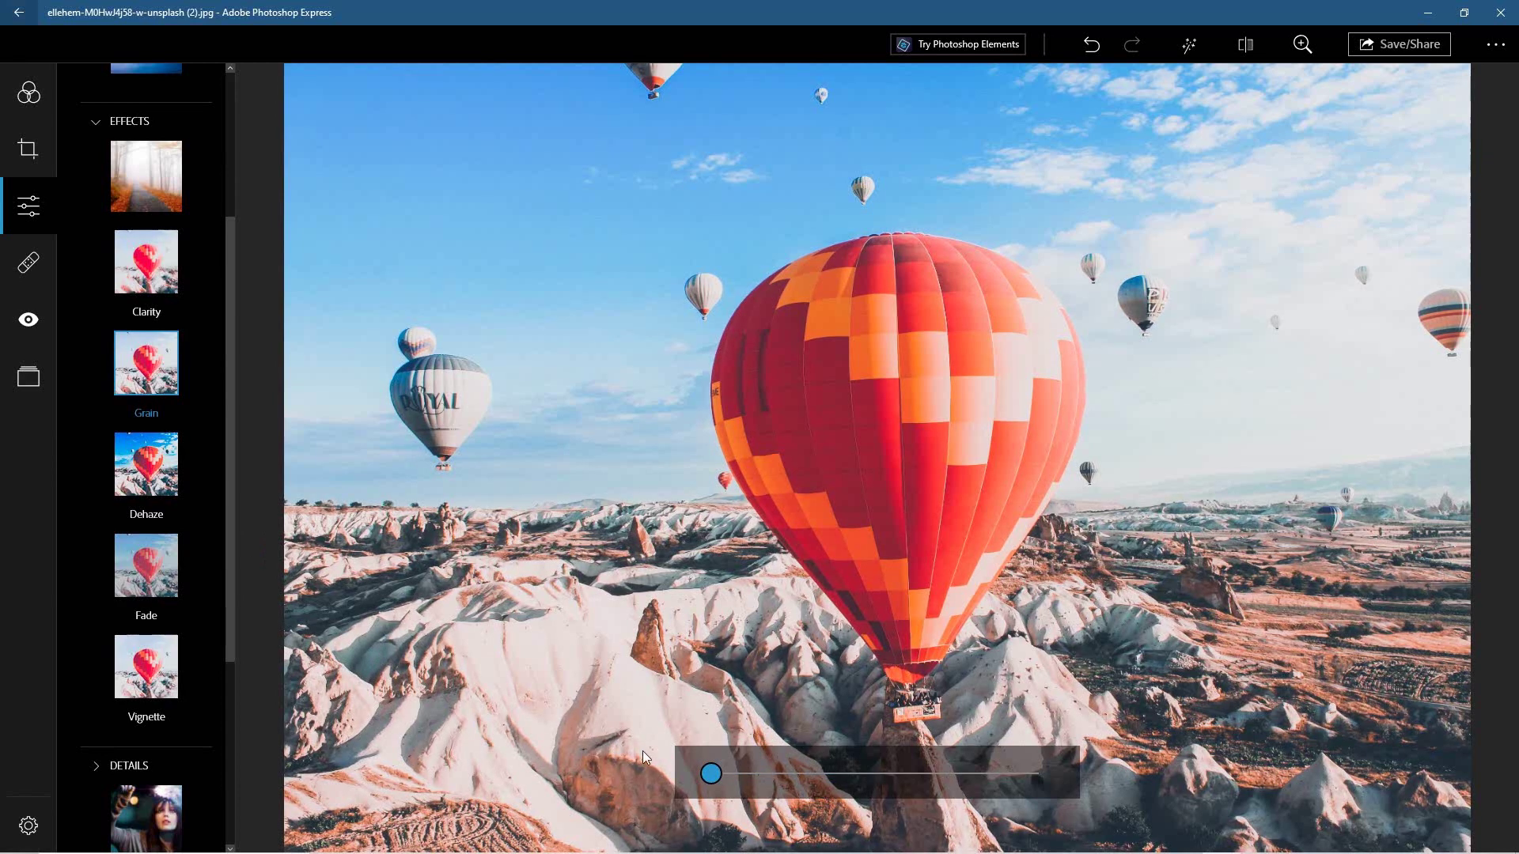
pyautogui.moveTo(713, 775); pyautogui.dragTo(863, 783)
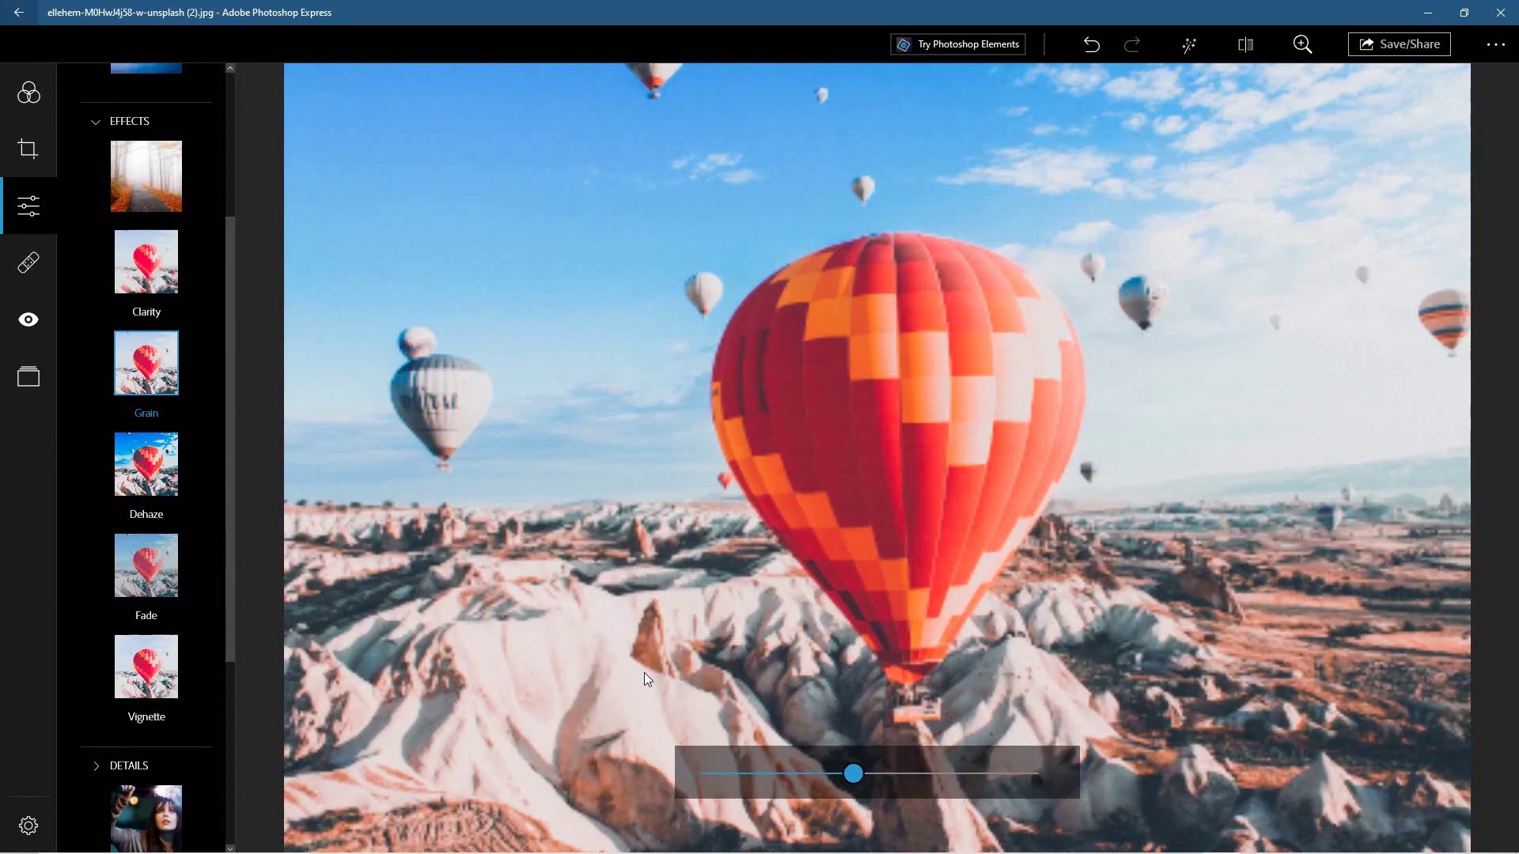
# Darken the edges with a Vignette, adjusting its Amount and widening its Mid Point
pyautogui.click(125, 560)
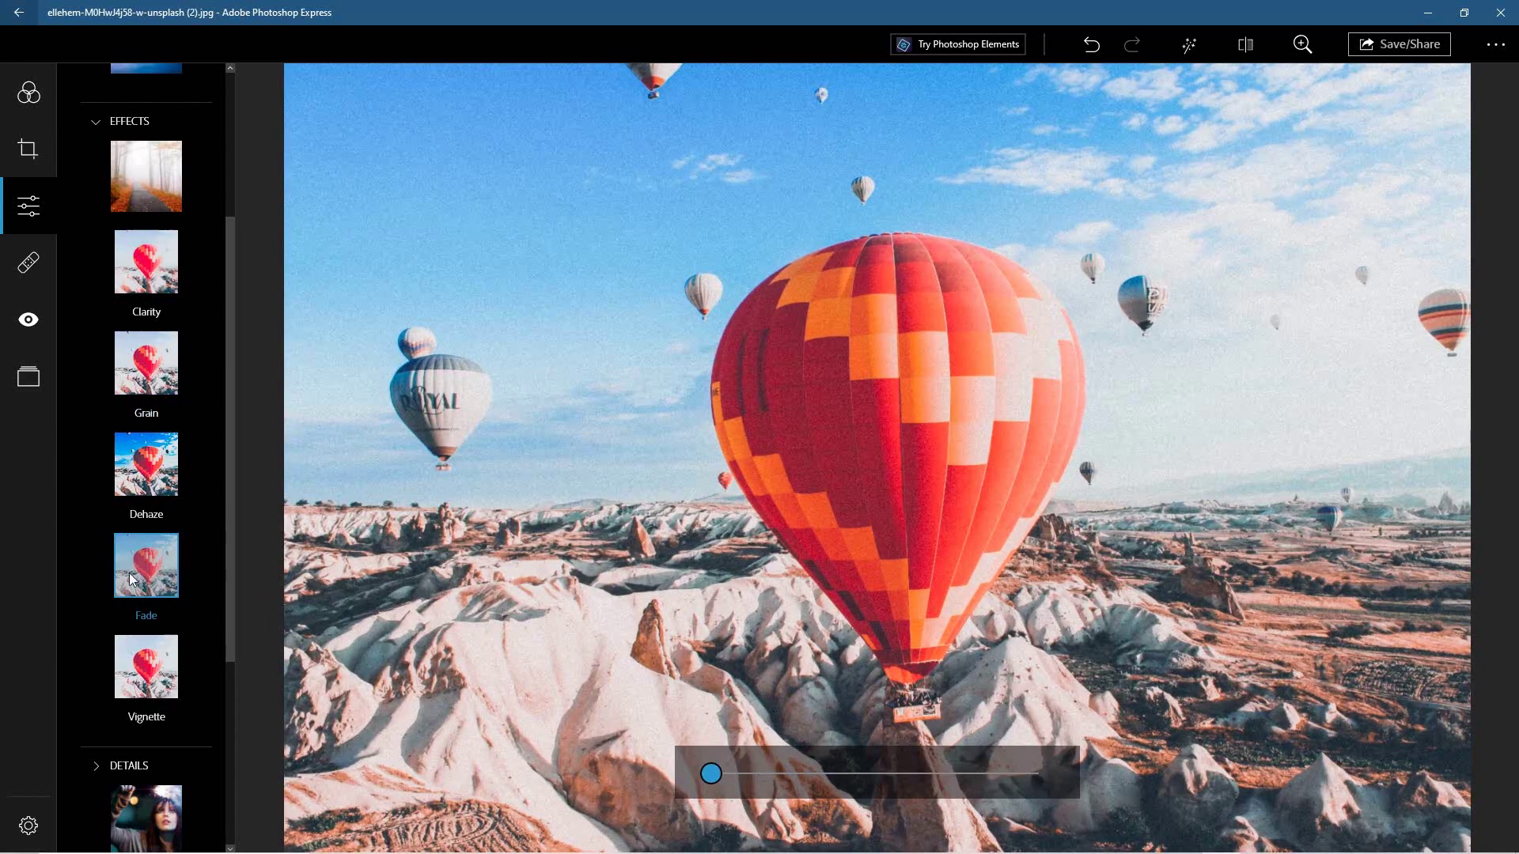
pyautogui.click(148, 685)
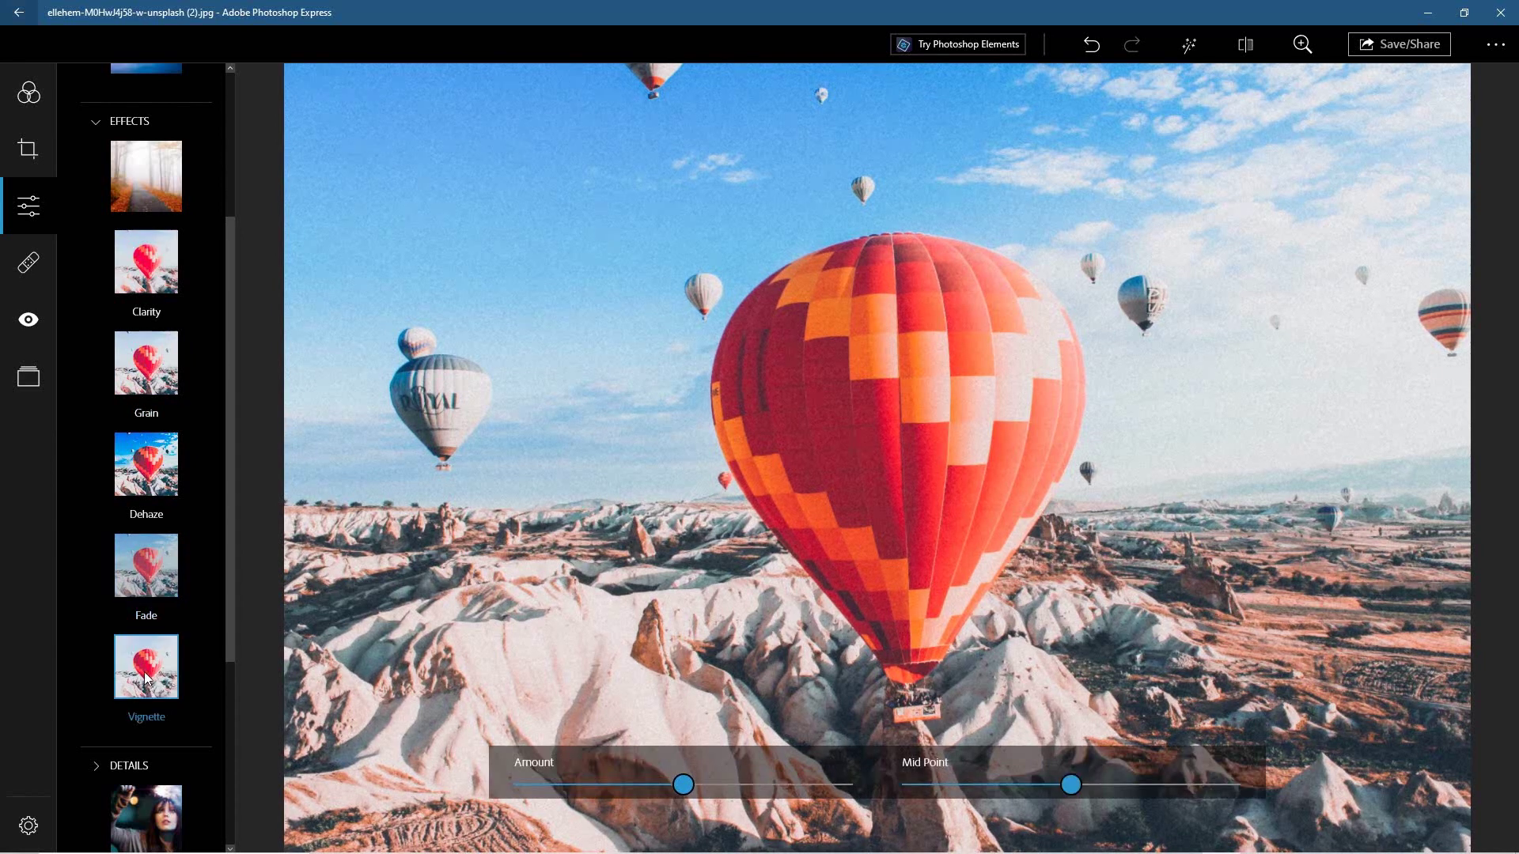
pyautogui.moveTo(680, 783); pyautogui.dragTo(571, 743)
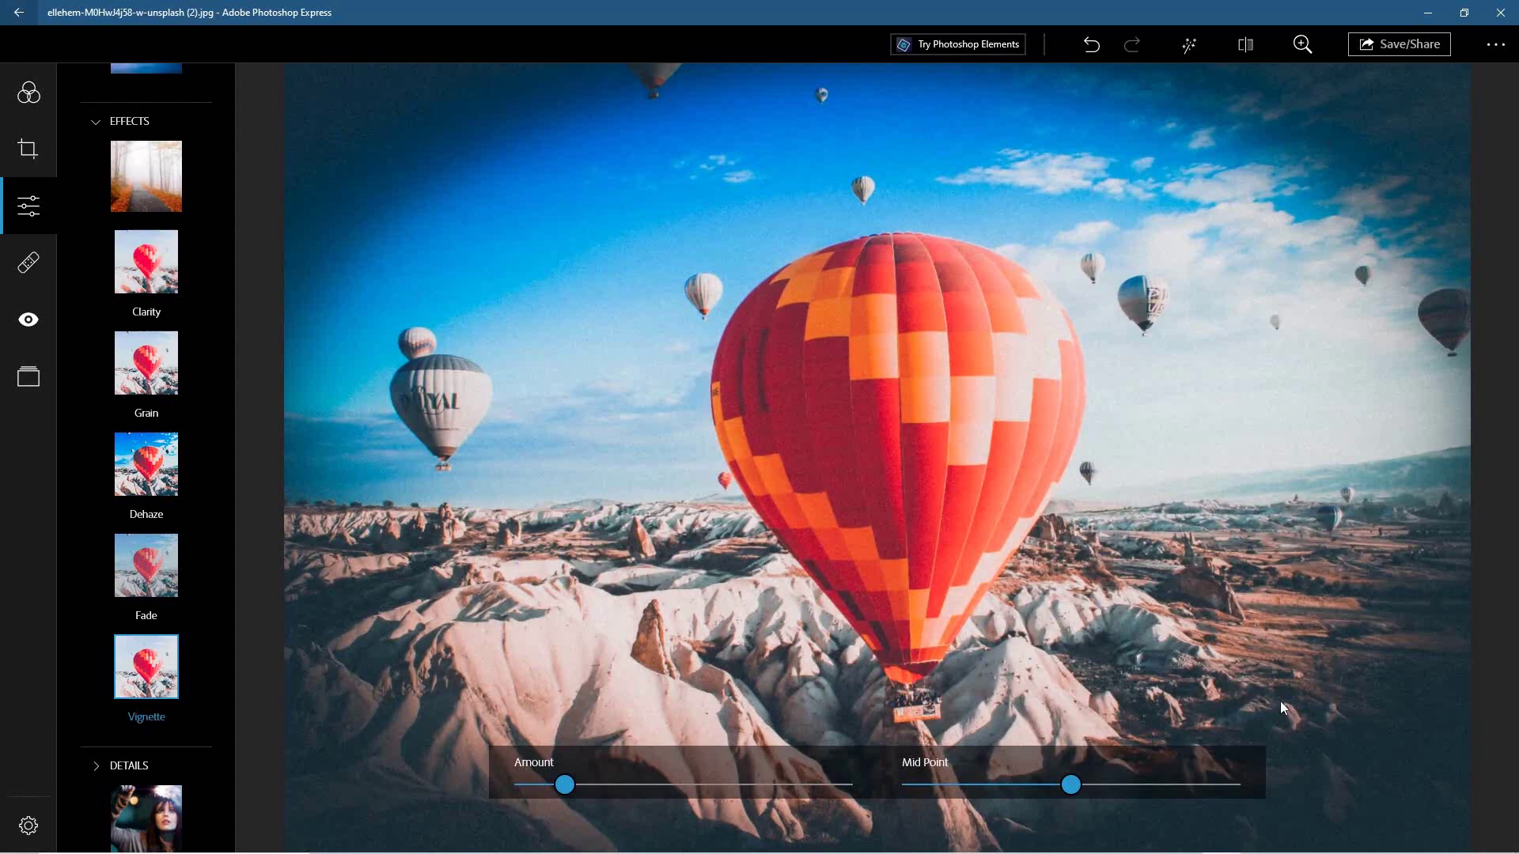
pyautogui.moveTo(1070, 785); pyautogui.dragTo(1168, 784)
pyautogui.click(28, 149)
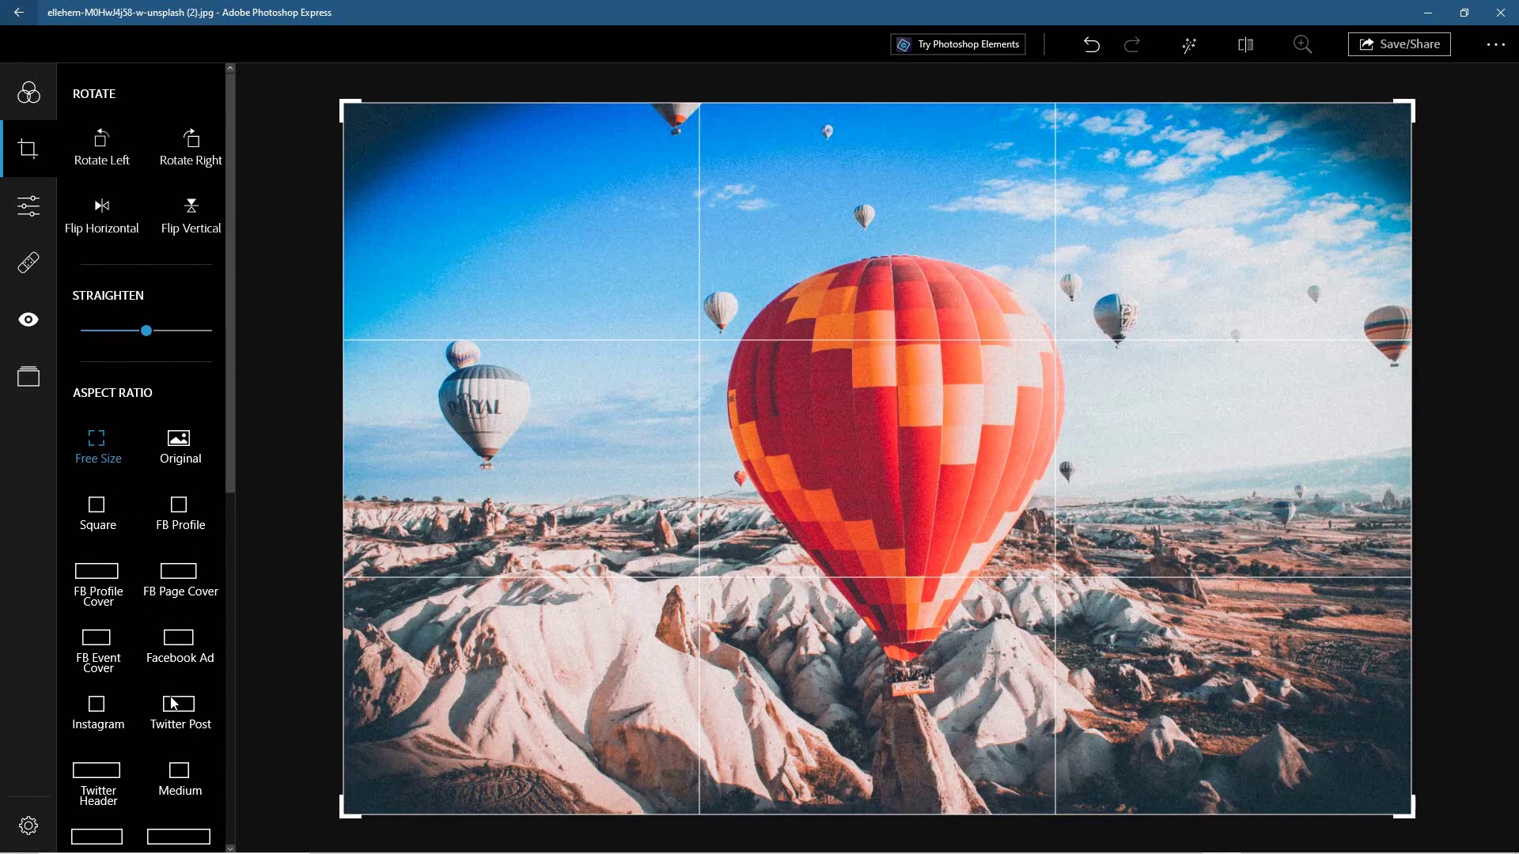
# Try the Twitter Header, FB Profile, Twitter Post, Facebook Ad, FB Page Cover and Square crop presets
pyautogui.scroll(-4, 170, 764)
pyautogui.scroll(2, 92, 638)
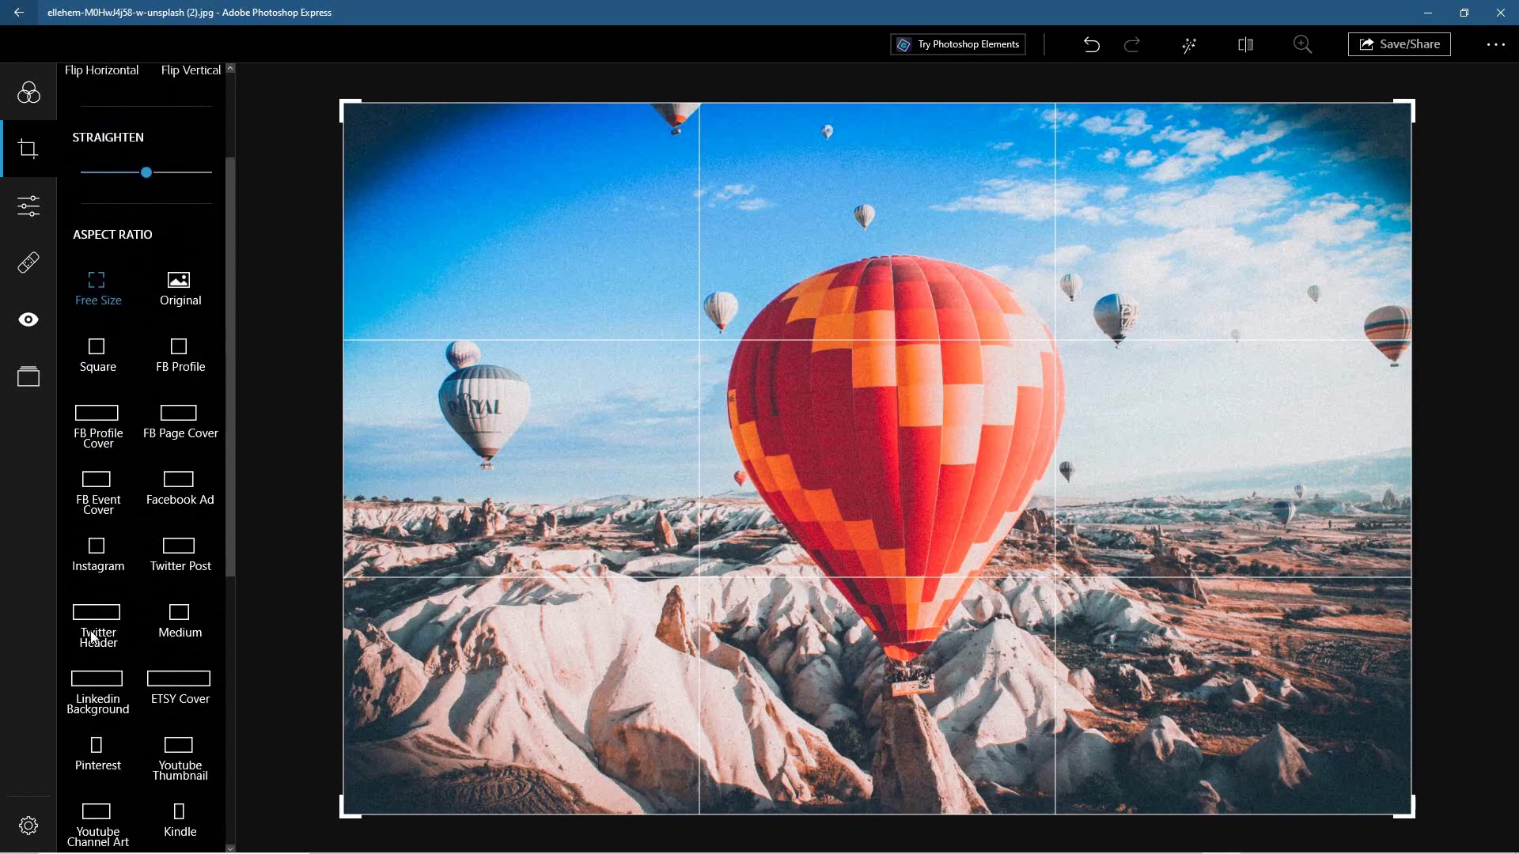
pyautogui.click(95, 639)
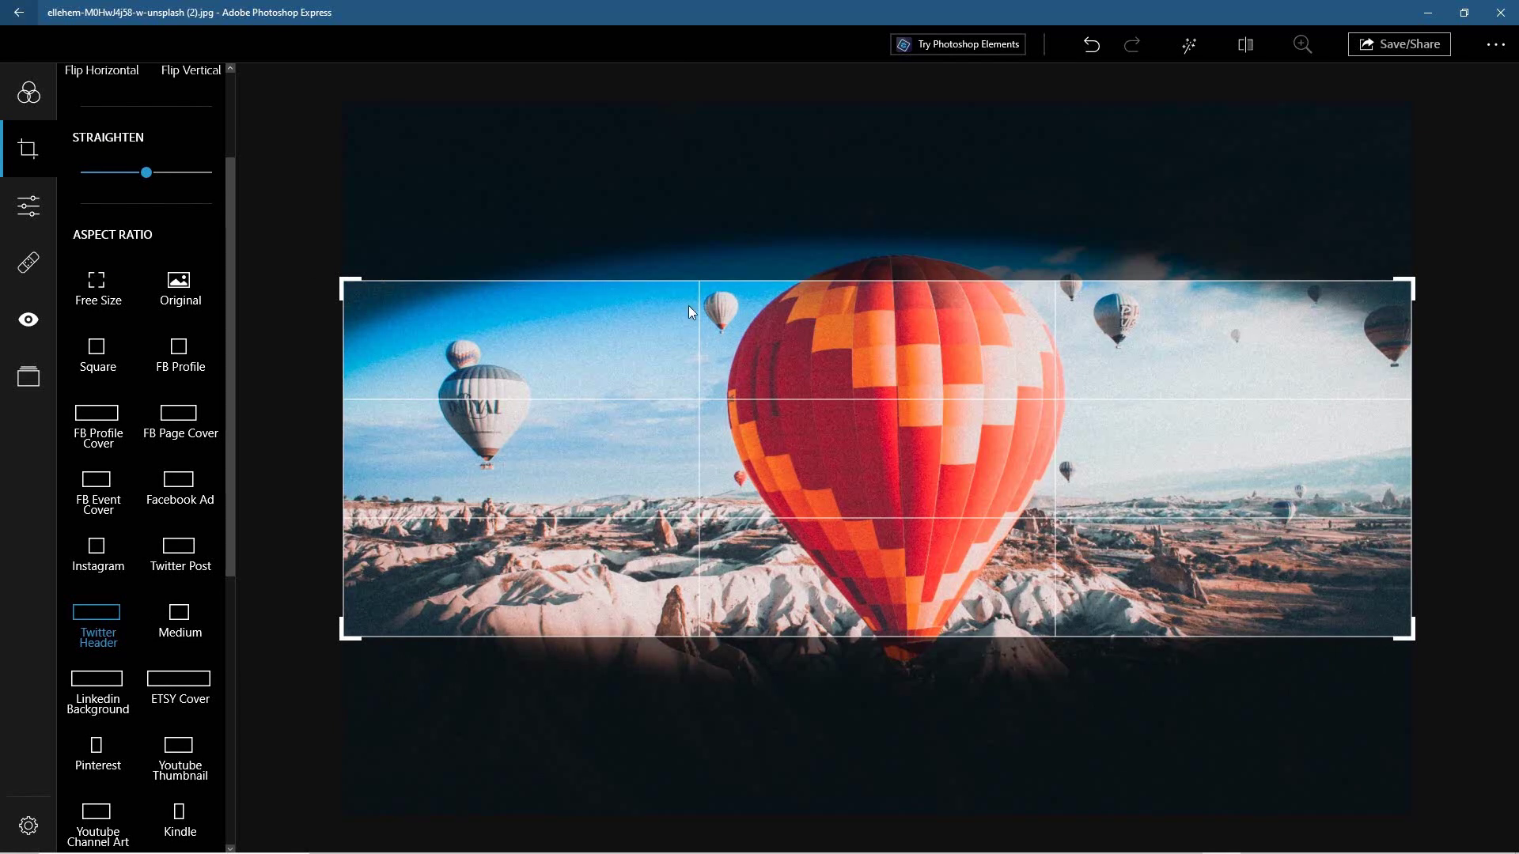
pyautogui.moveTo(708, 350); pyautogui.dragTo(751, 411)
pyautogui.click(191, 362)
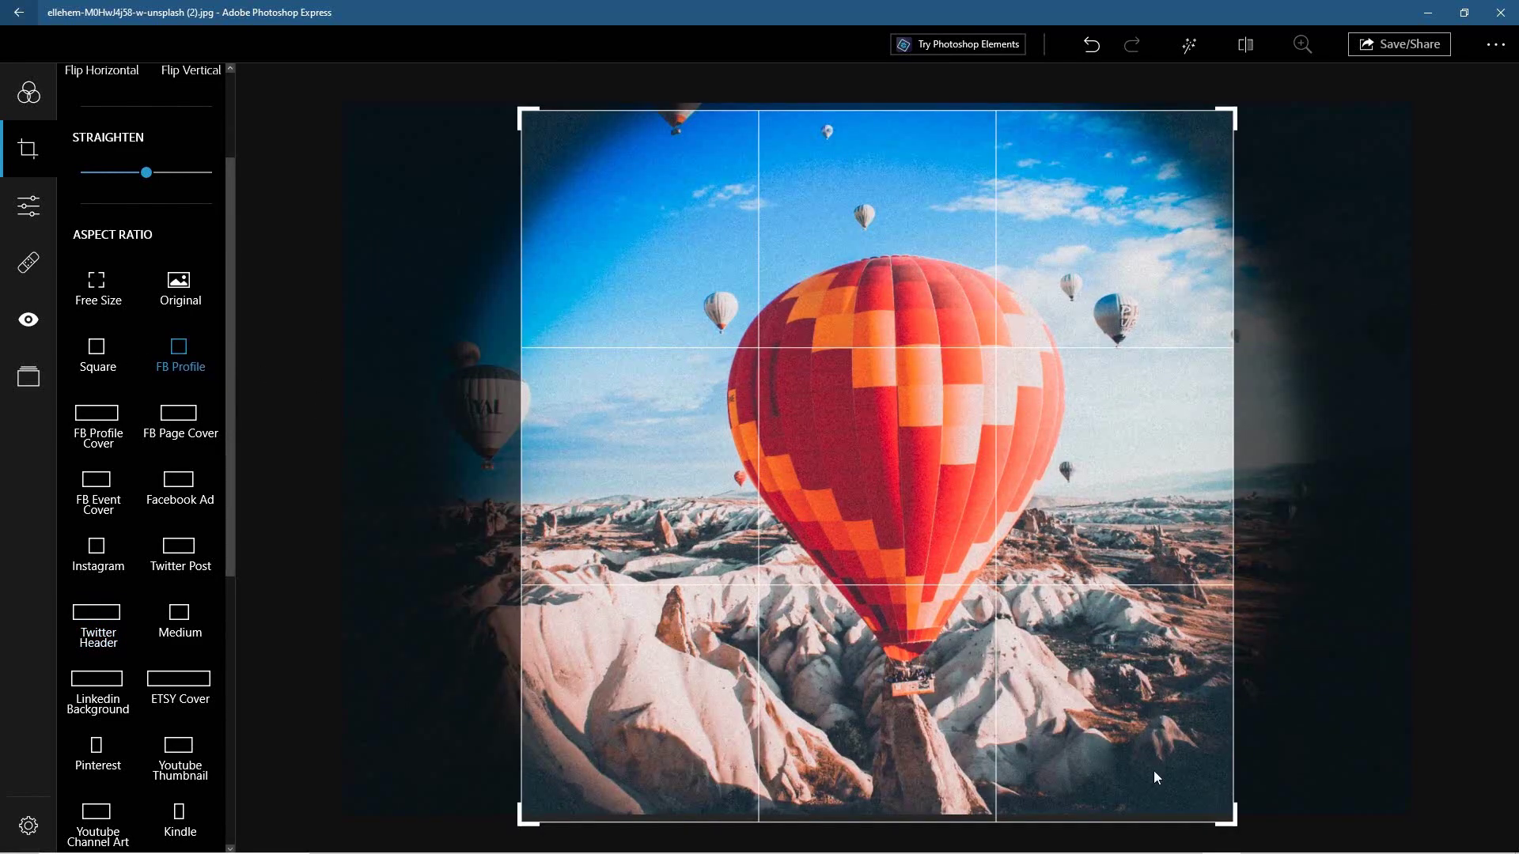
pyautogui.click(188, 551)
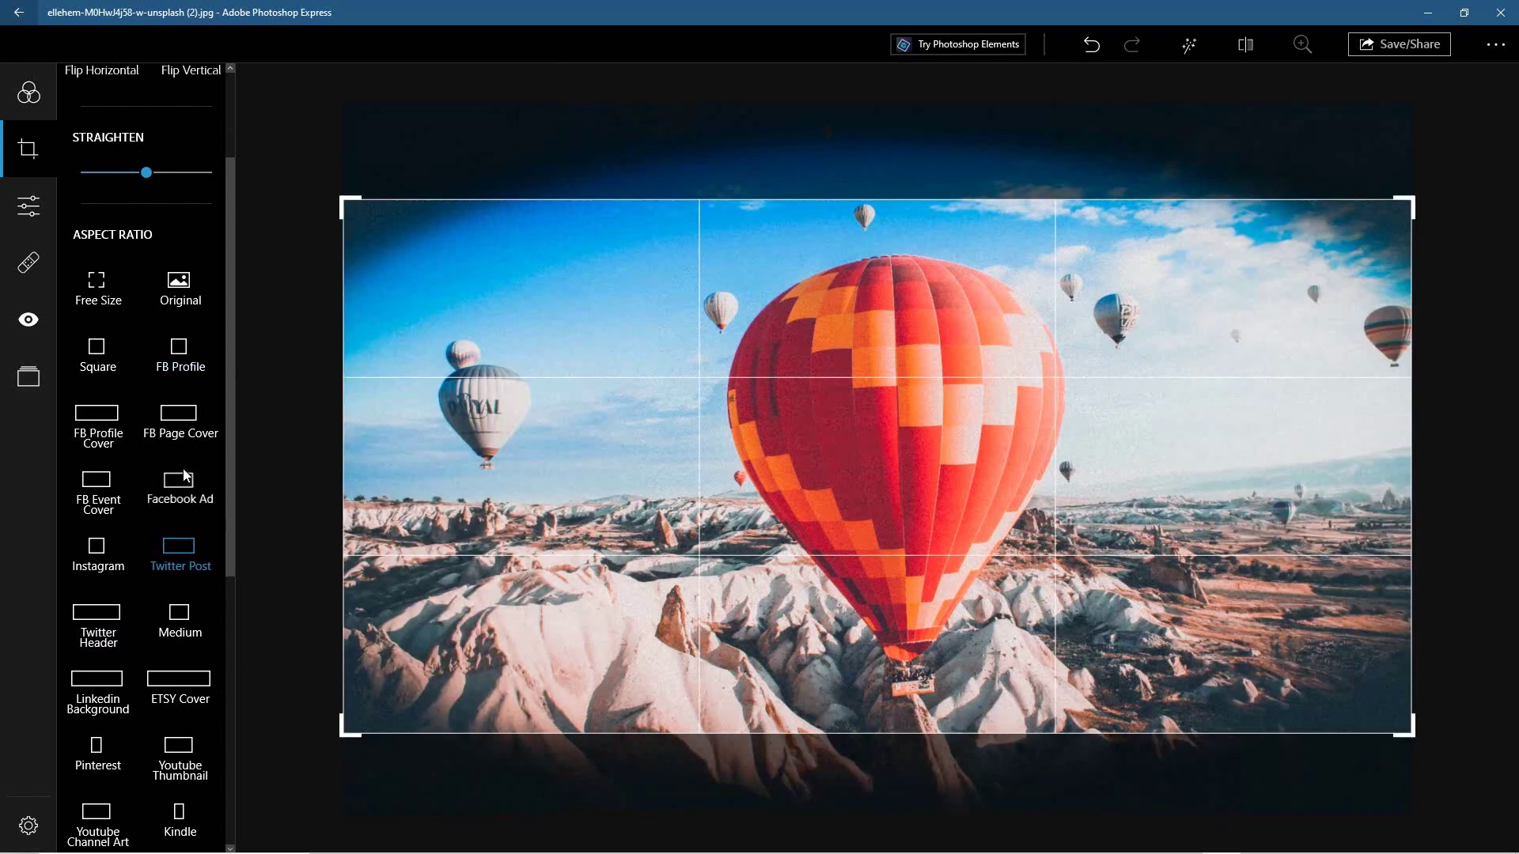
pyautogui.click(179, 484)
pyautogui.click(181, 419)
pyautogui.click(97, 352)
# Choose a Free Size crop, straighten by -13 and position the frame over the balloon
pyautogui.click(87, 301)
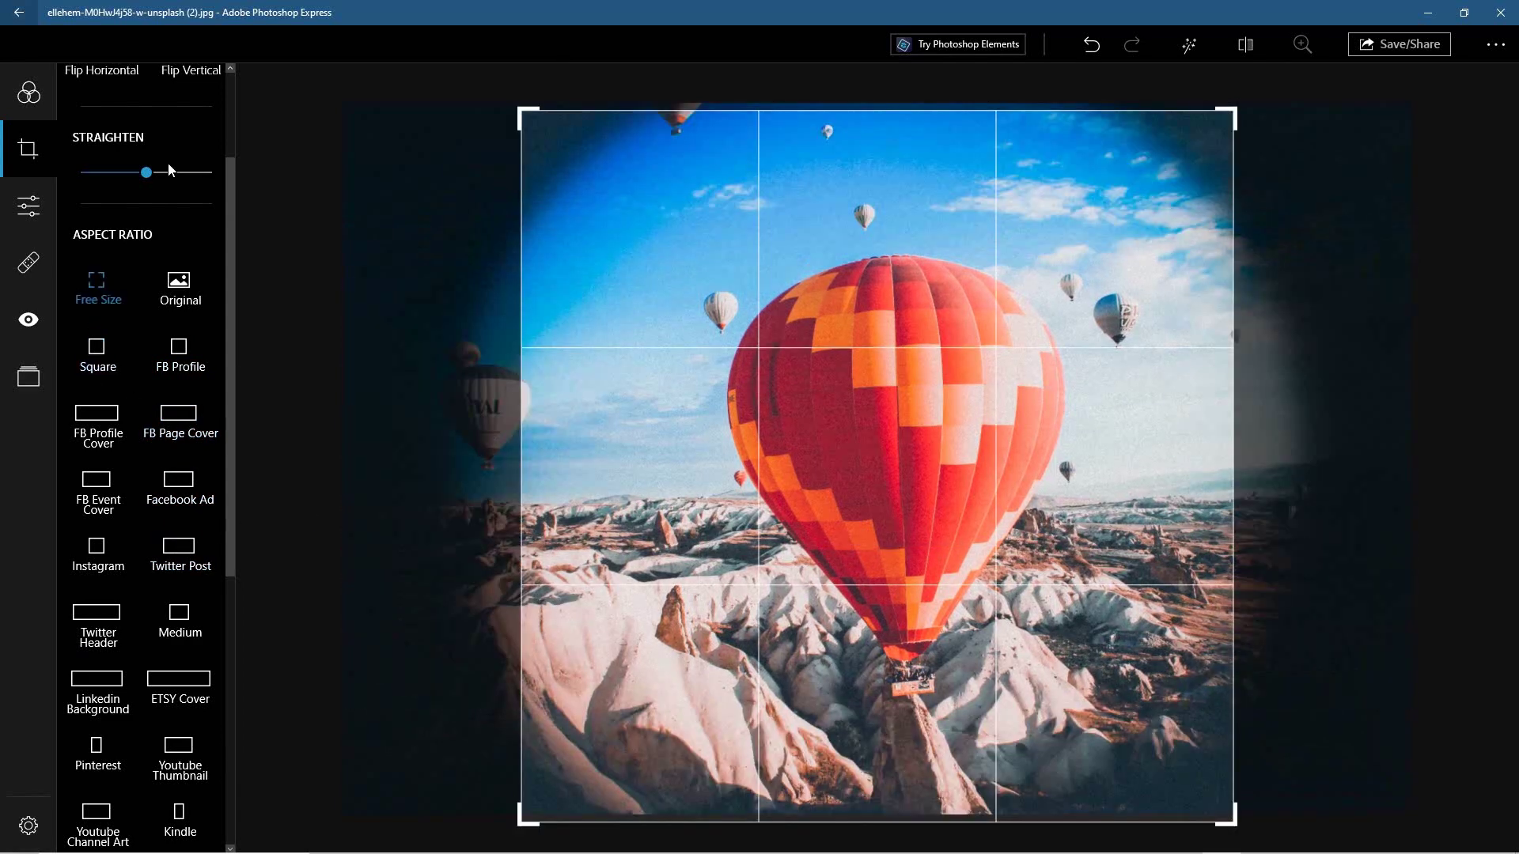
pyautogui.moveTo(146, 173); pyautogui.dragTo(122, 195)
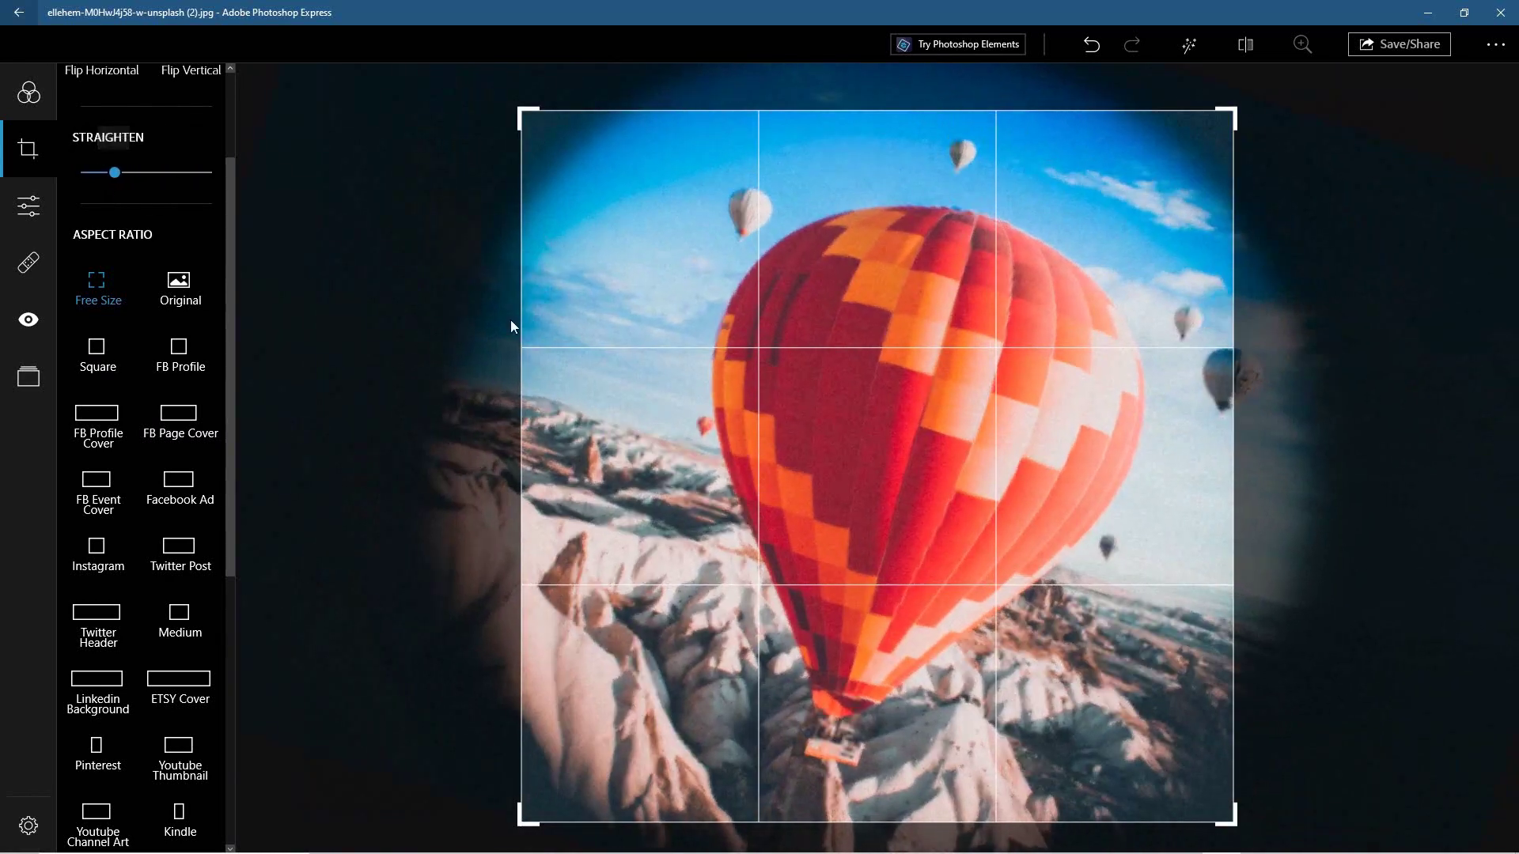
pyautogui.moveTo(978, 414); pyautogui.dragTo(993, 405)
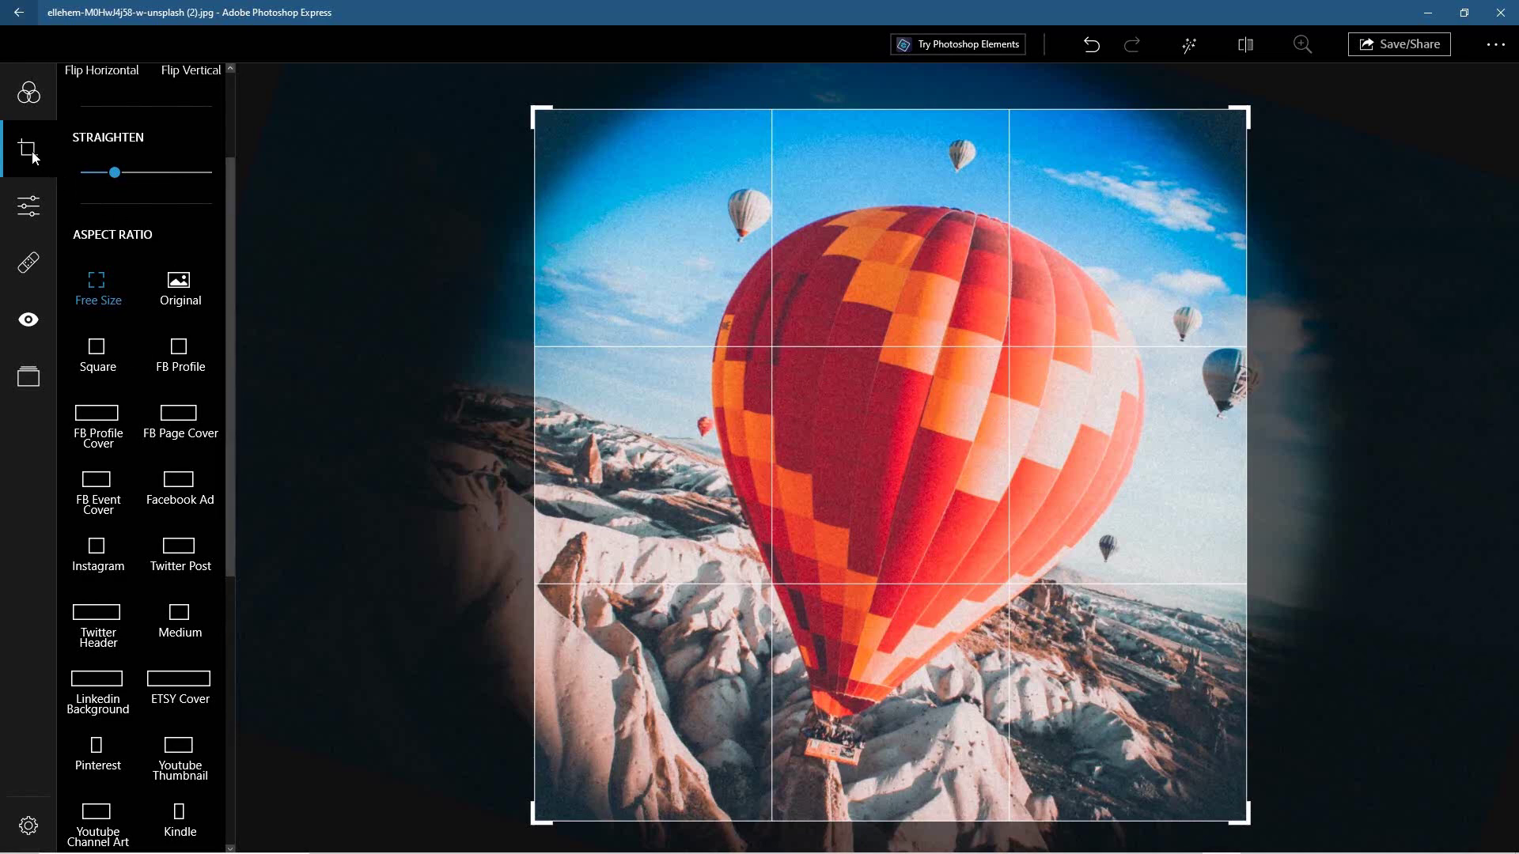
# Apply the crop and set the Spot Heal brush size to 31 px
pyautogui.click(39, 258)
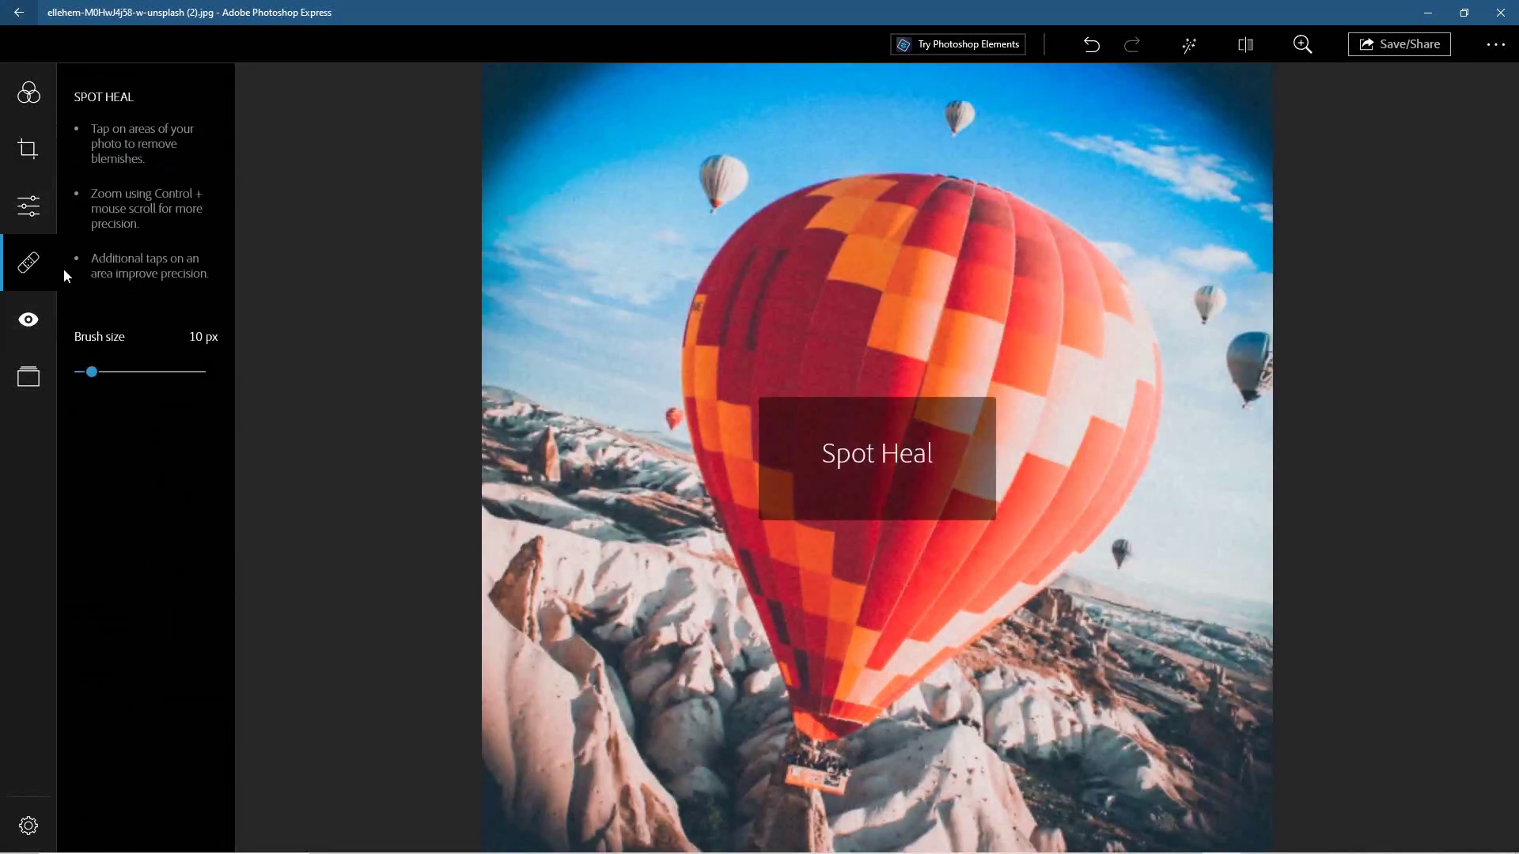
pyautogui.moveTo(93, 373); pyautogui.dragTo(127, 373)
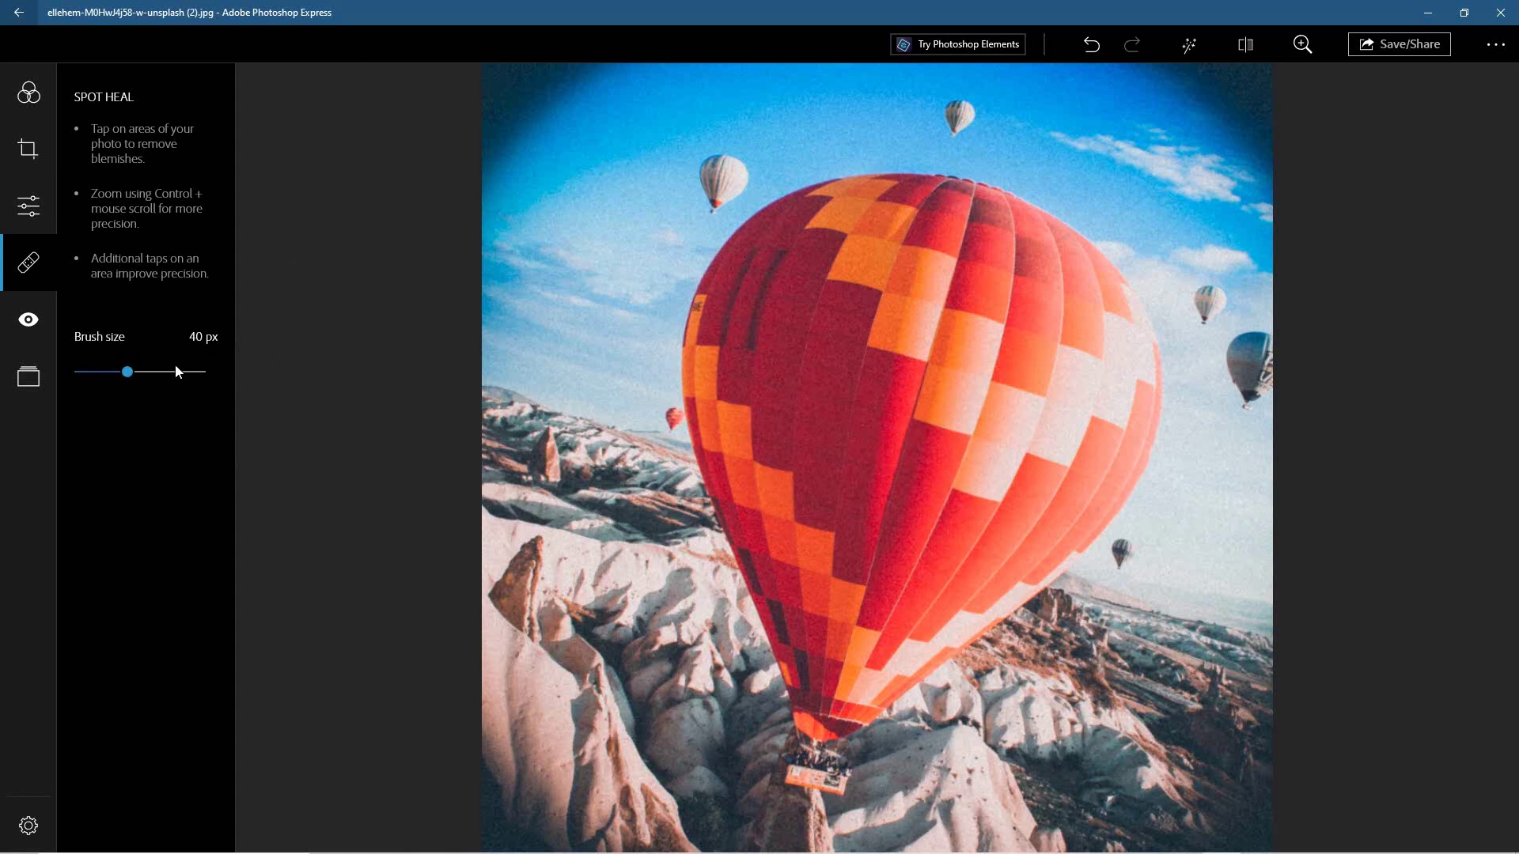
pyautogui.moveTo(126, 372)
pyautogui.mouseDown()
pyautogui.moveTo(103, 373)
pyautogui.moveTo(174, 389)
pyautogui.mouseUp()
pyautogui.click(28, 320)
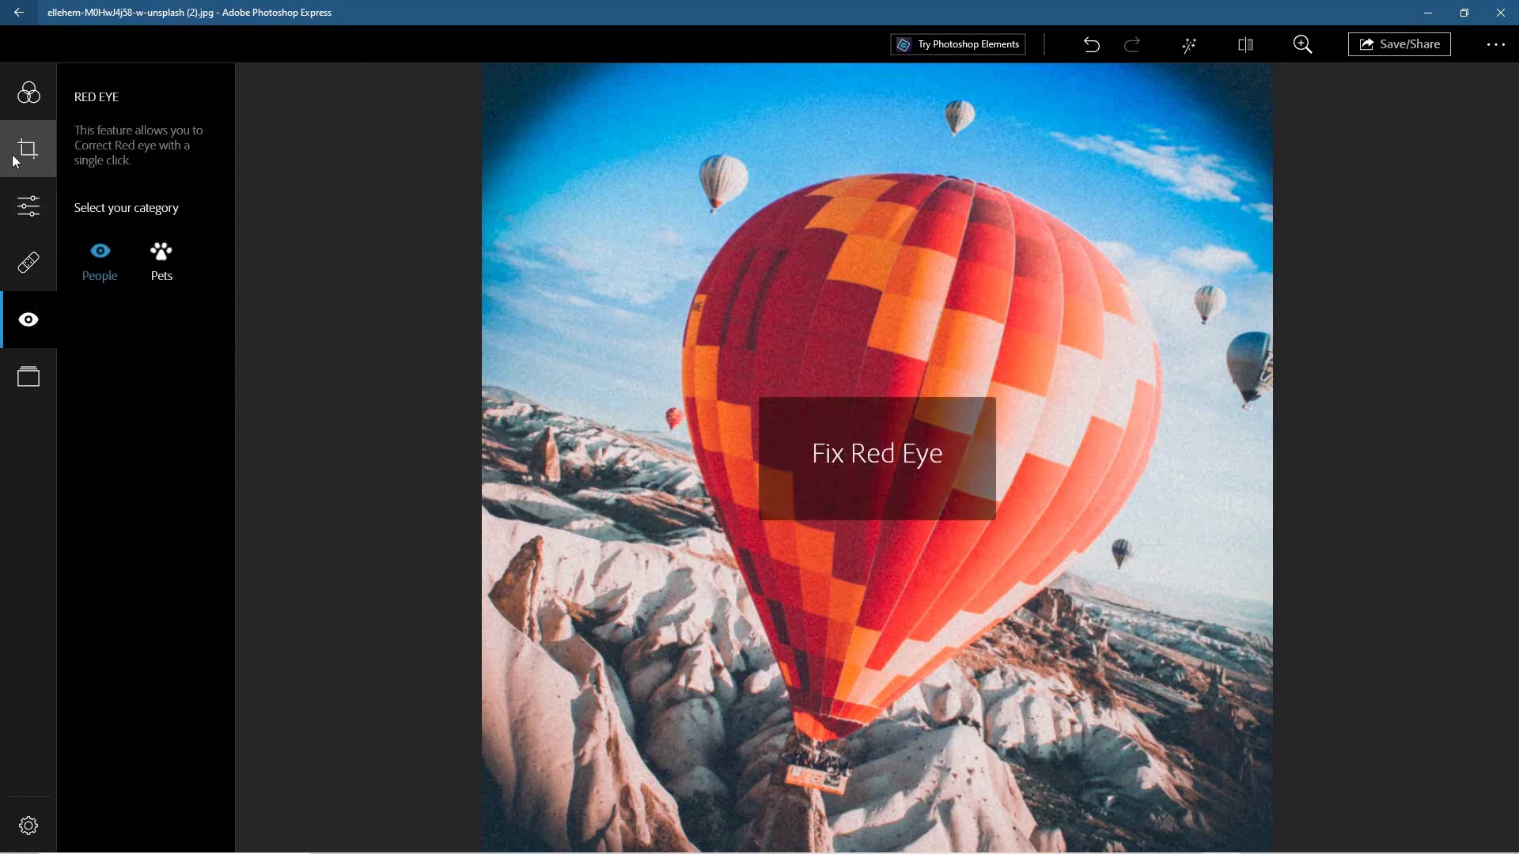
pyautogui.click(29, 149)
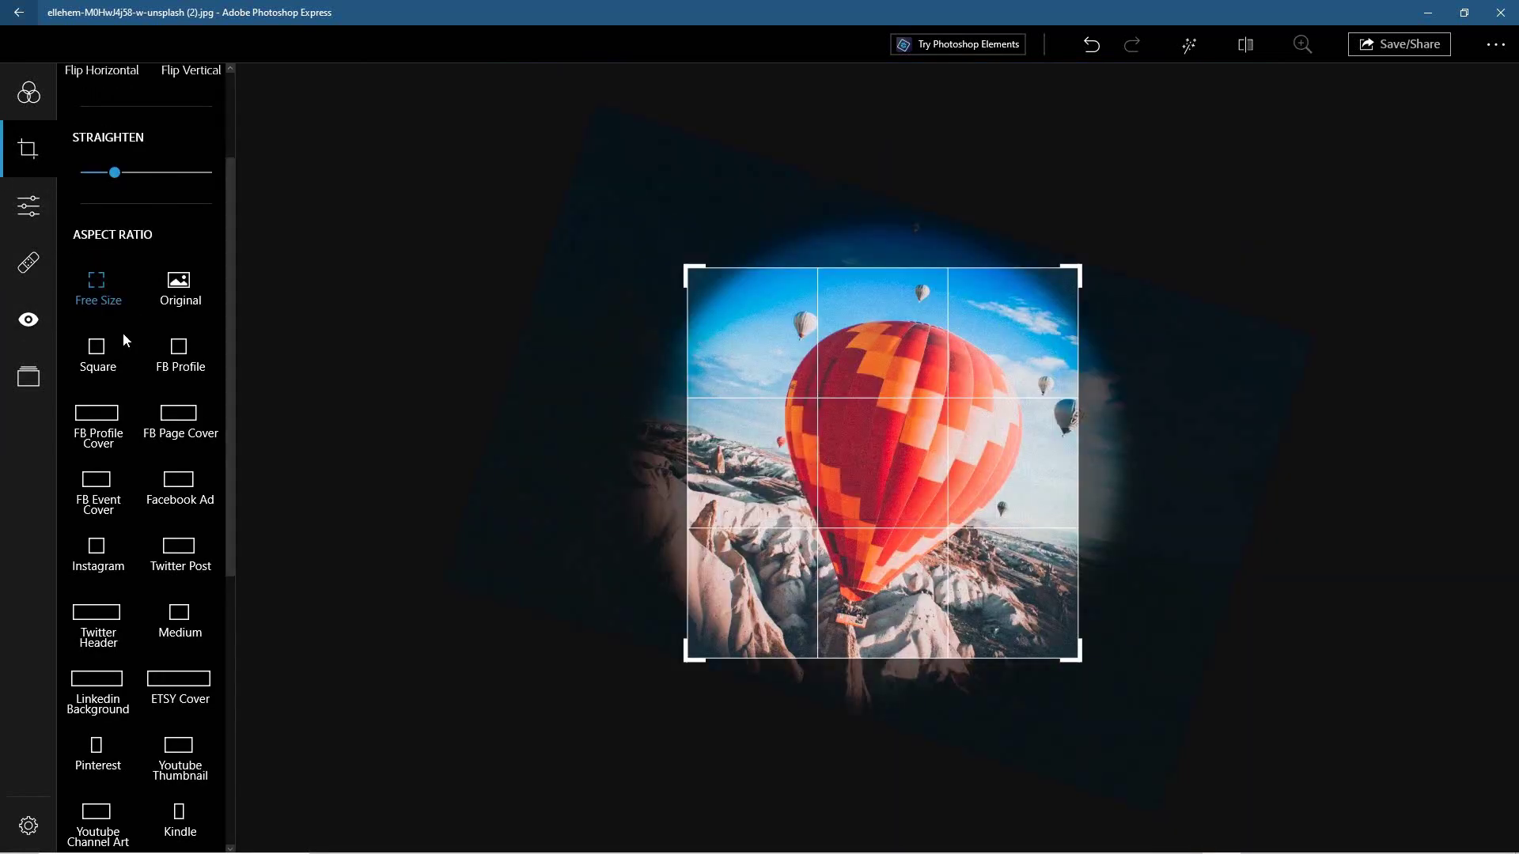
# Browse the Light adjustments and select Exposure
pyautogui.click(32, 220)
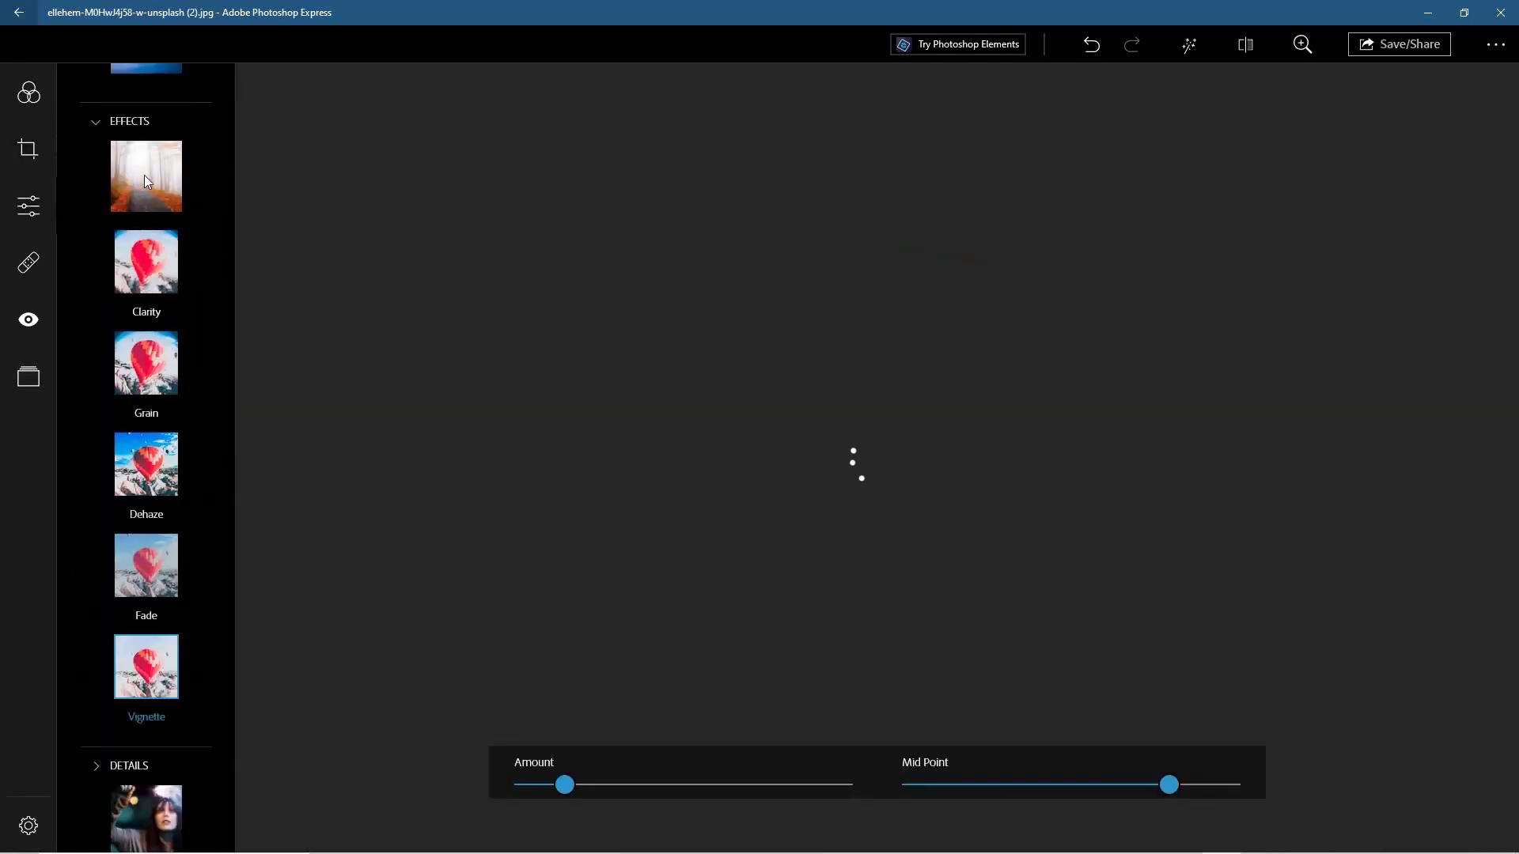
pyautogui.scroll(3, 140, 206)
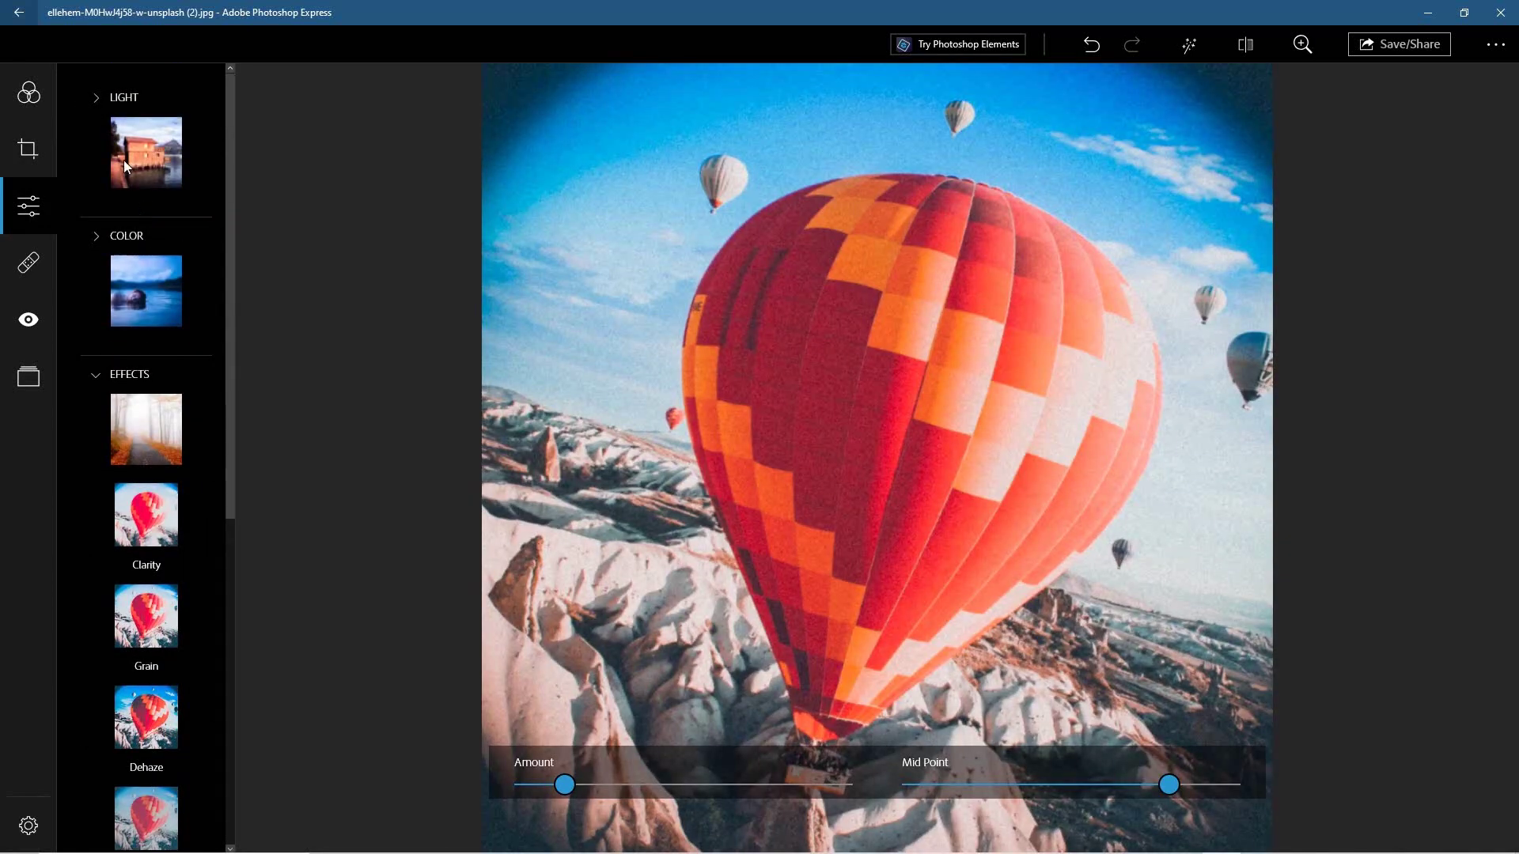
pyautogui.click(125, 159)
pyautogui.click(136, 245)
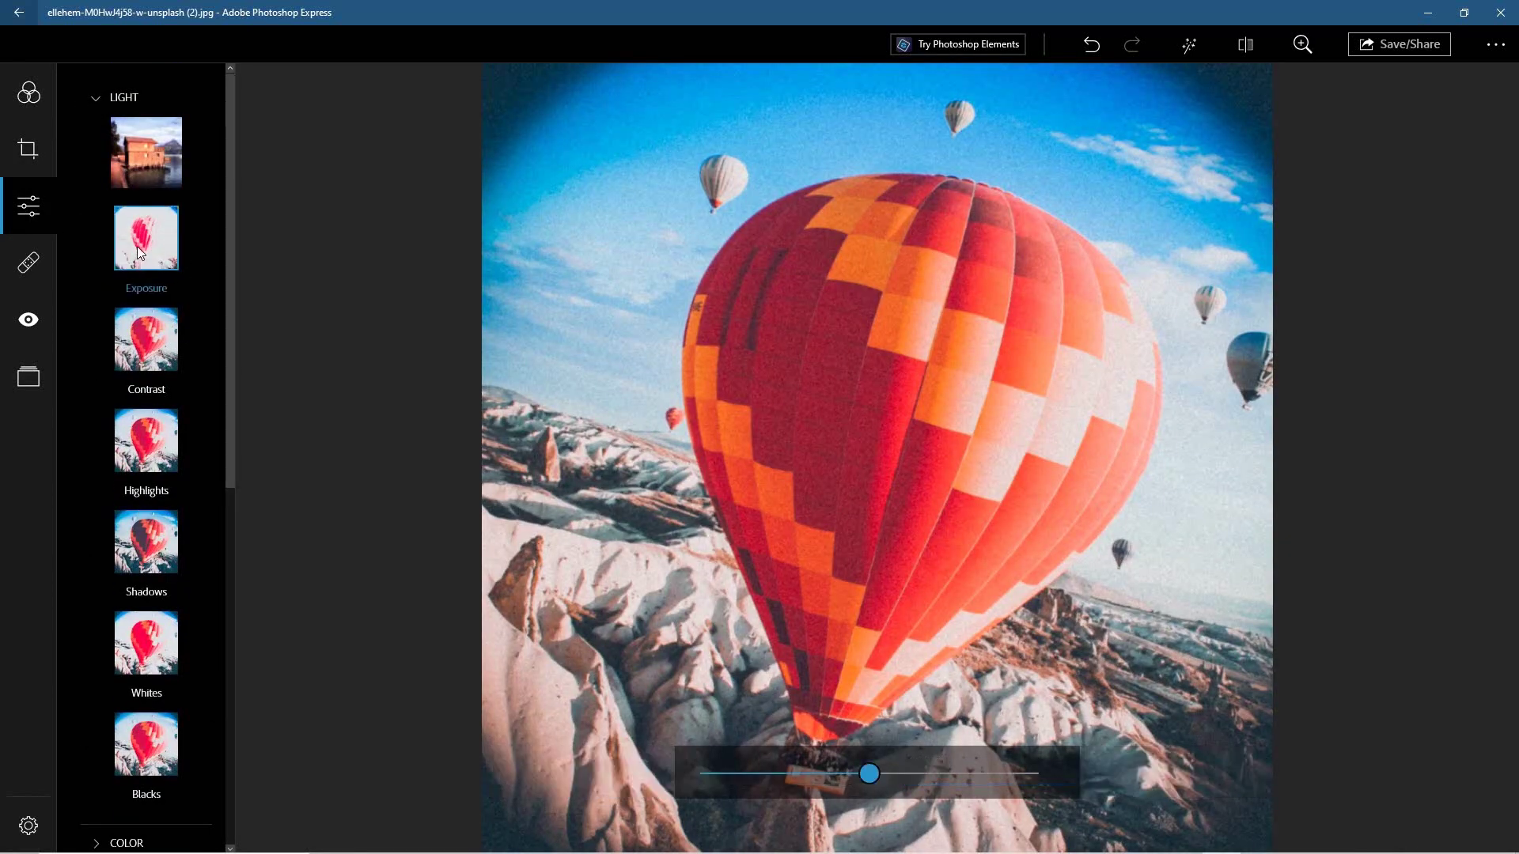
pyautogui.click(145, 167)
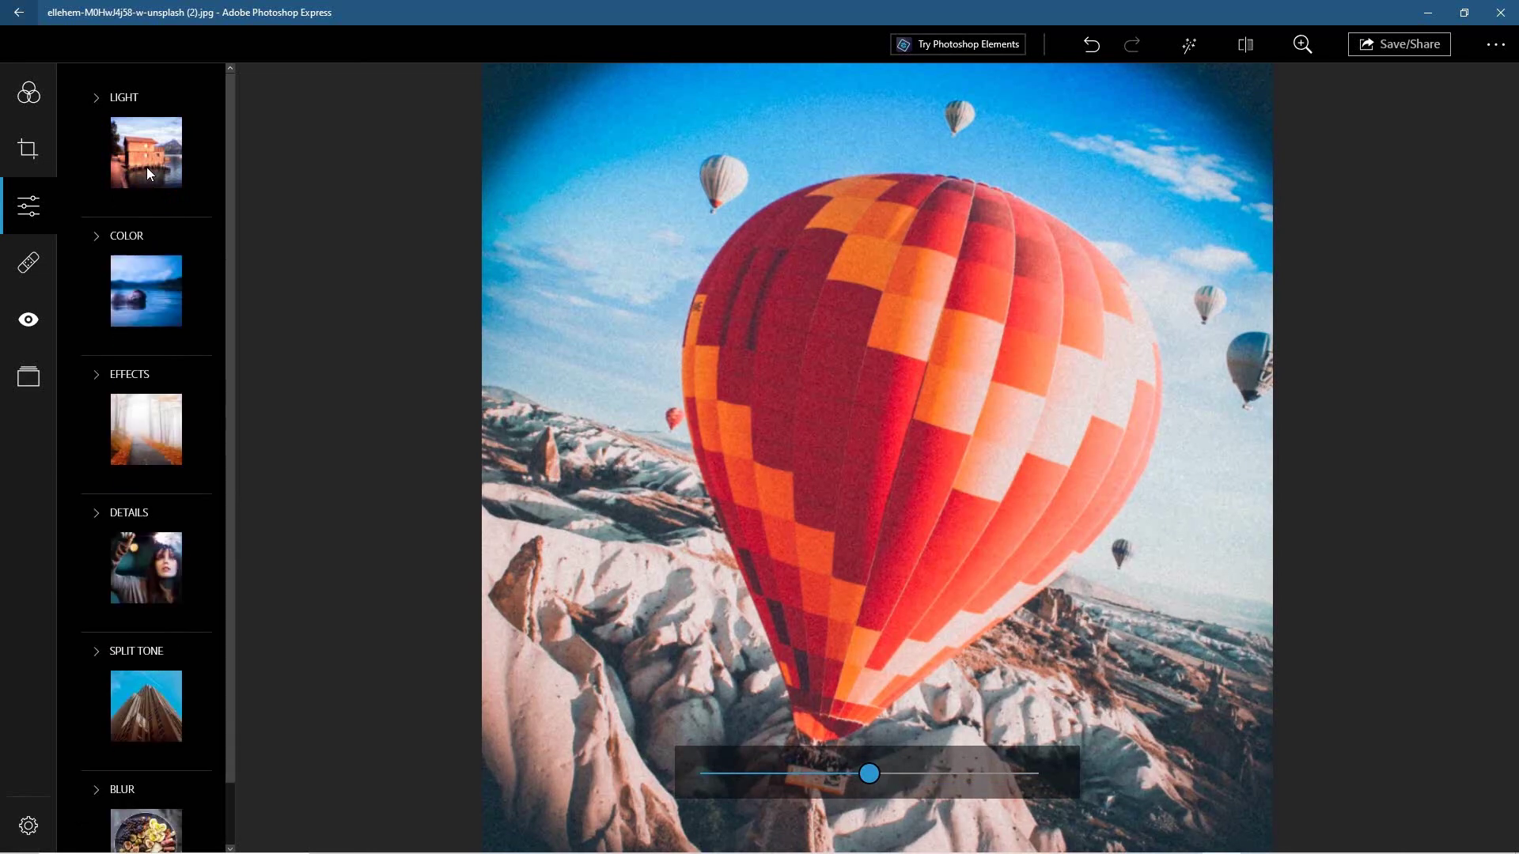
pyautogui.click(146, 168)
# Tint the split-tone Highlights by shifting their hue and raising saturation
pyautogui.scroll(-1, 145, 509)
pyautogui.scroll(-5, 145, 508)
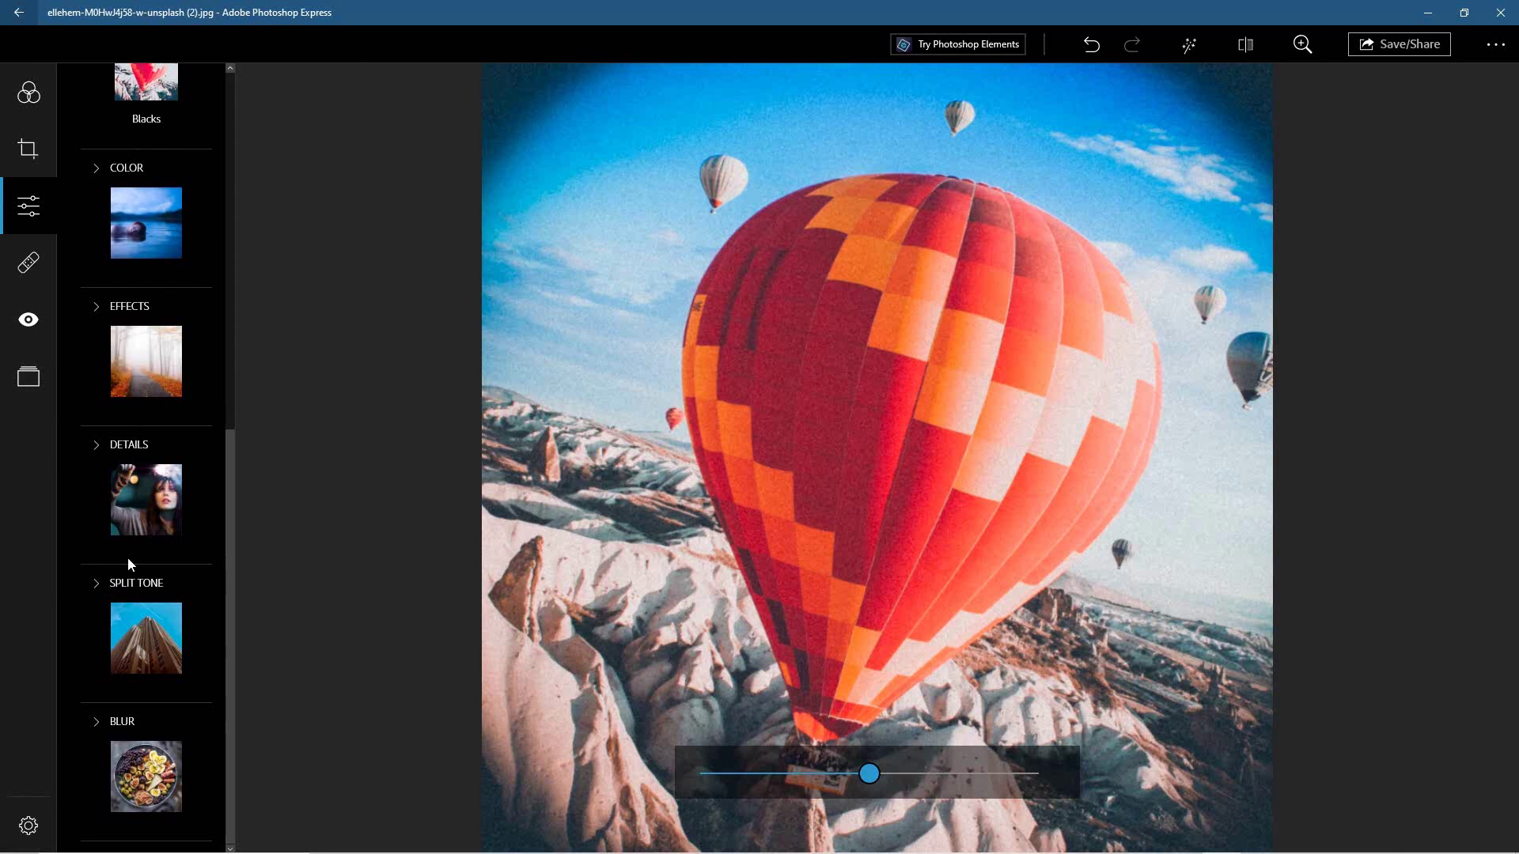
pyautogui.click(151, 650)
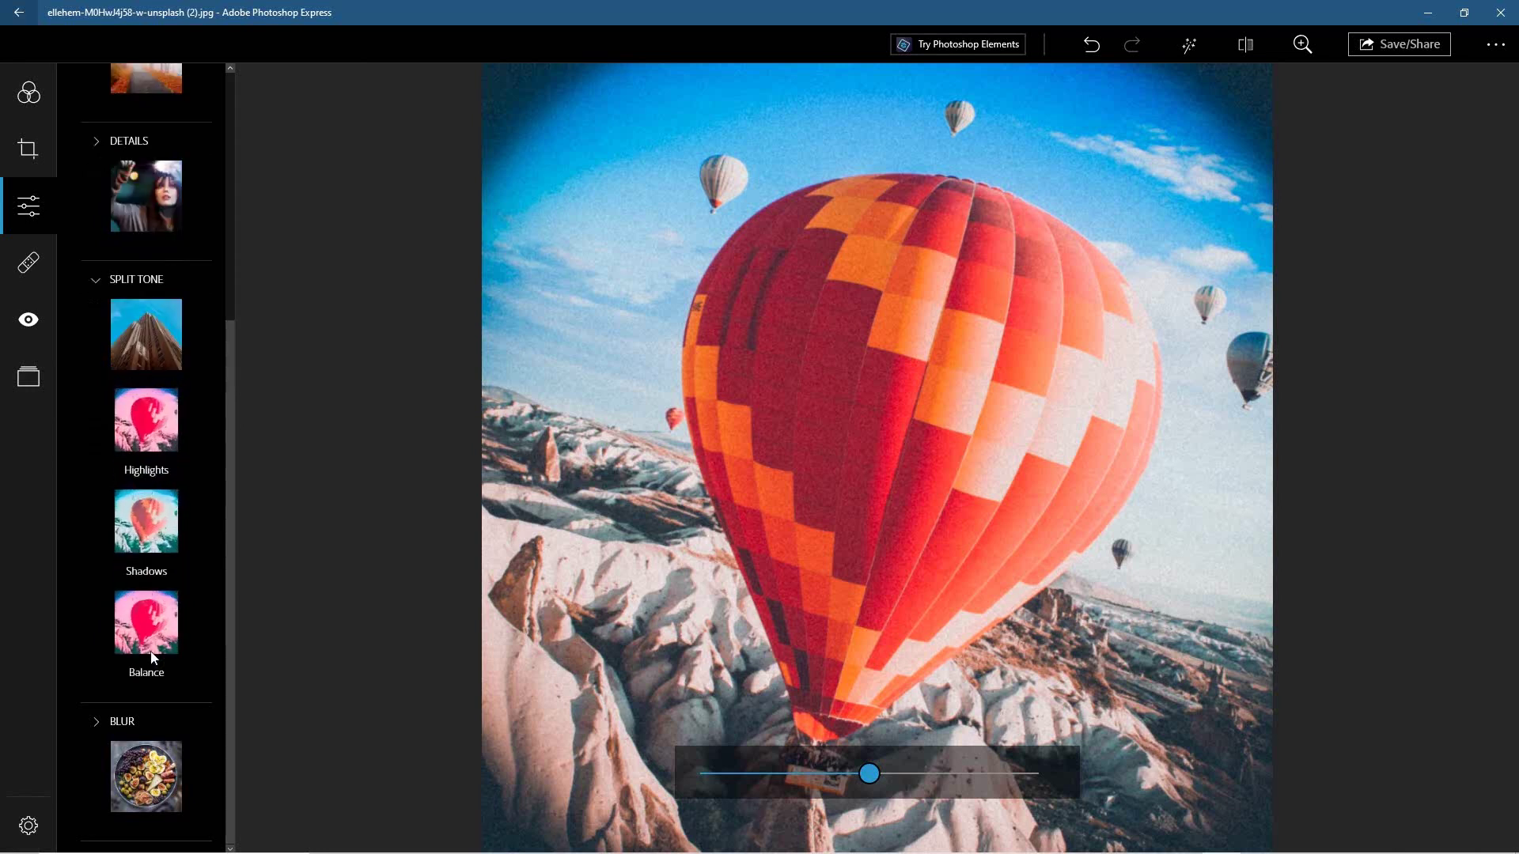
pyautogui.click(156, 418)
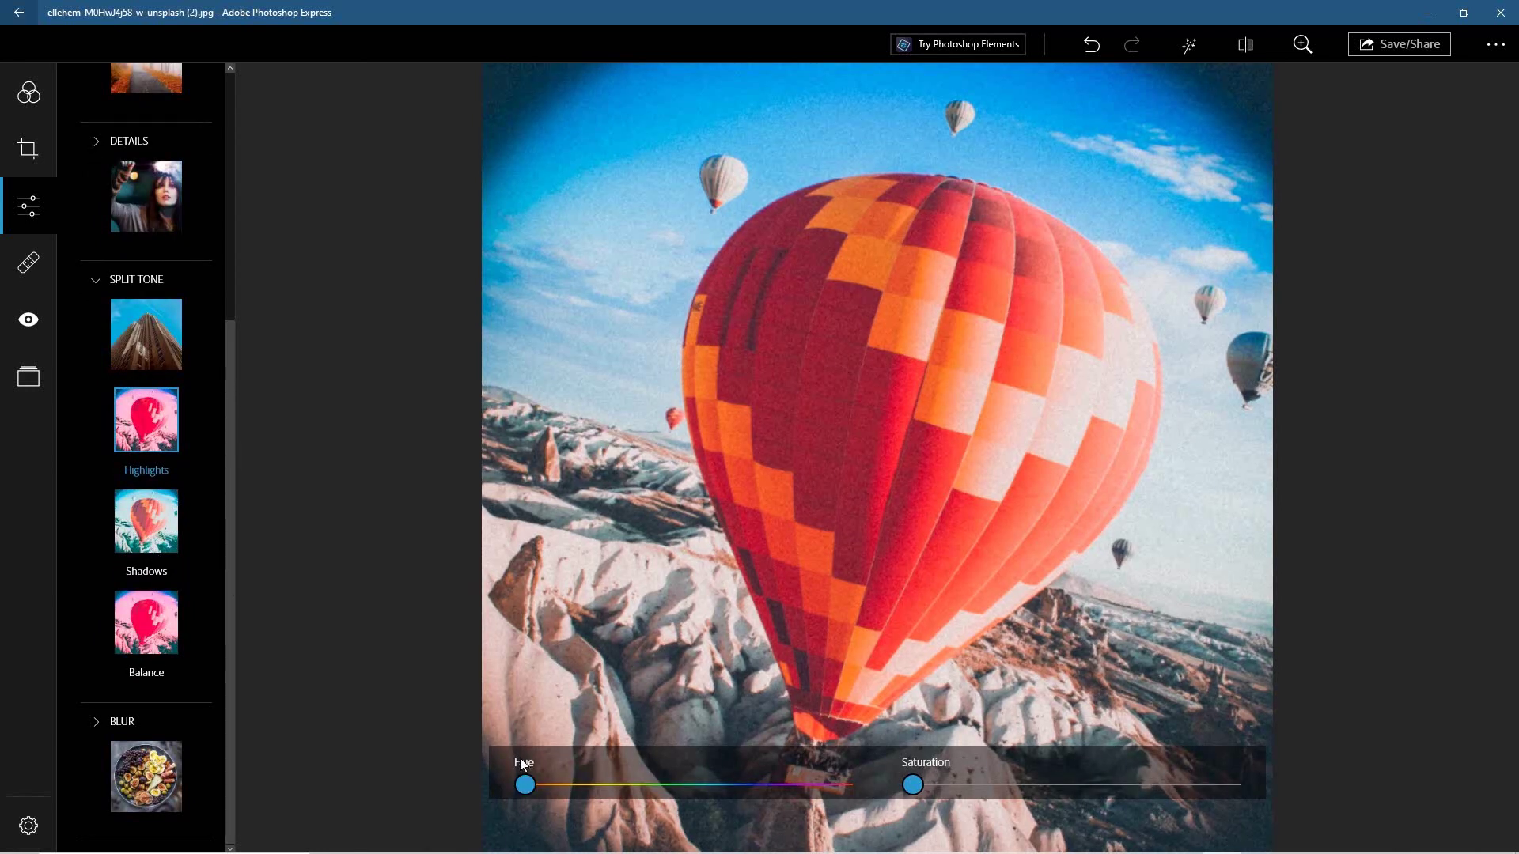
pyautogui.moveTo(525, 785); pyautogui.dragTo(717, 787)
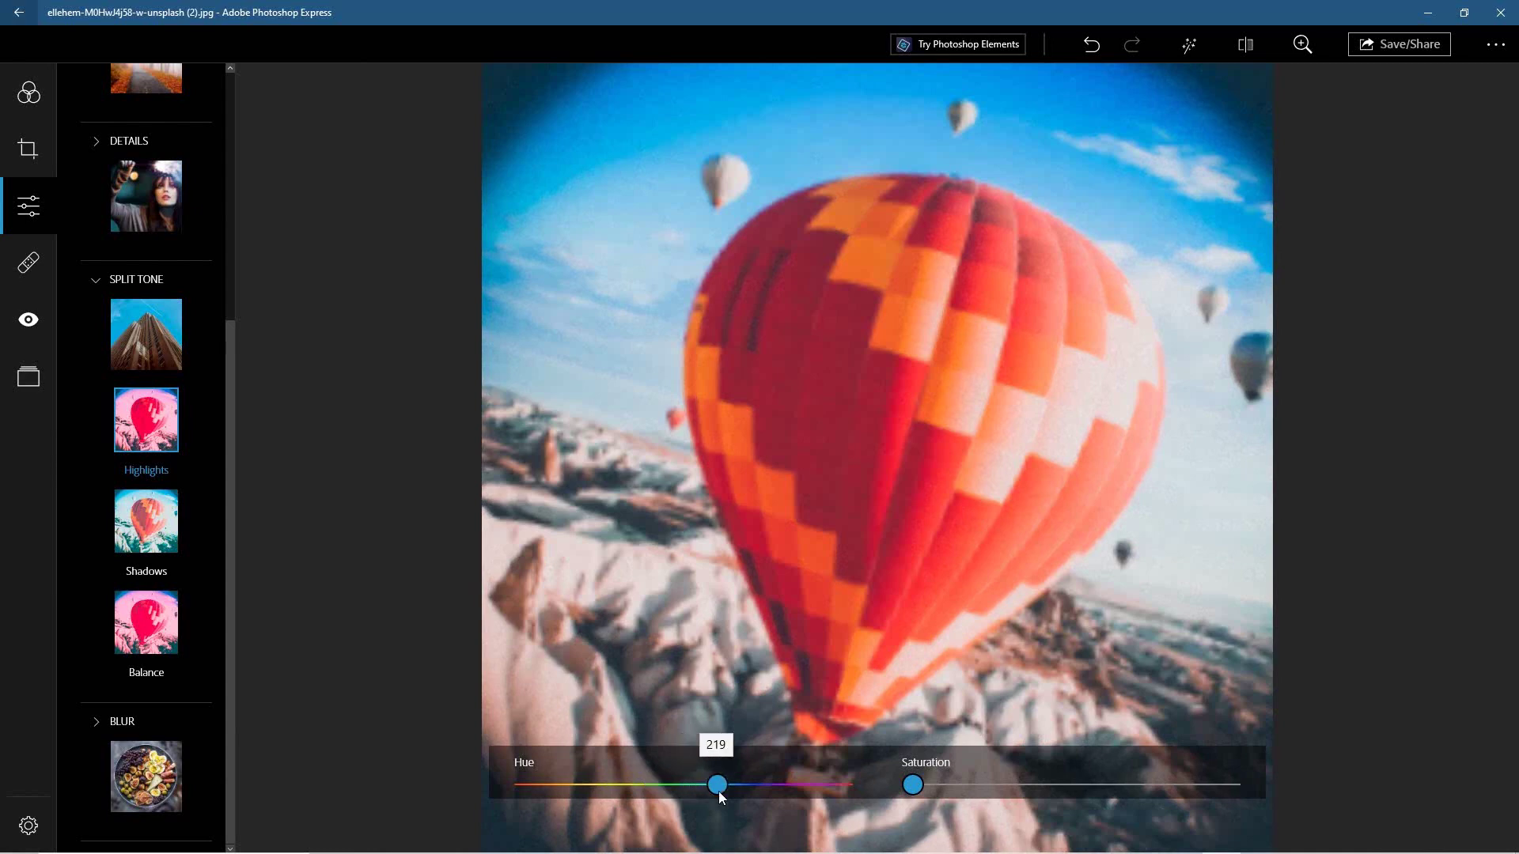
pyautogui.moveTo(912, 785); pyautogui.dragTo(1104, 799)
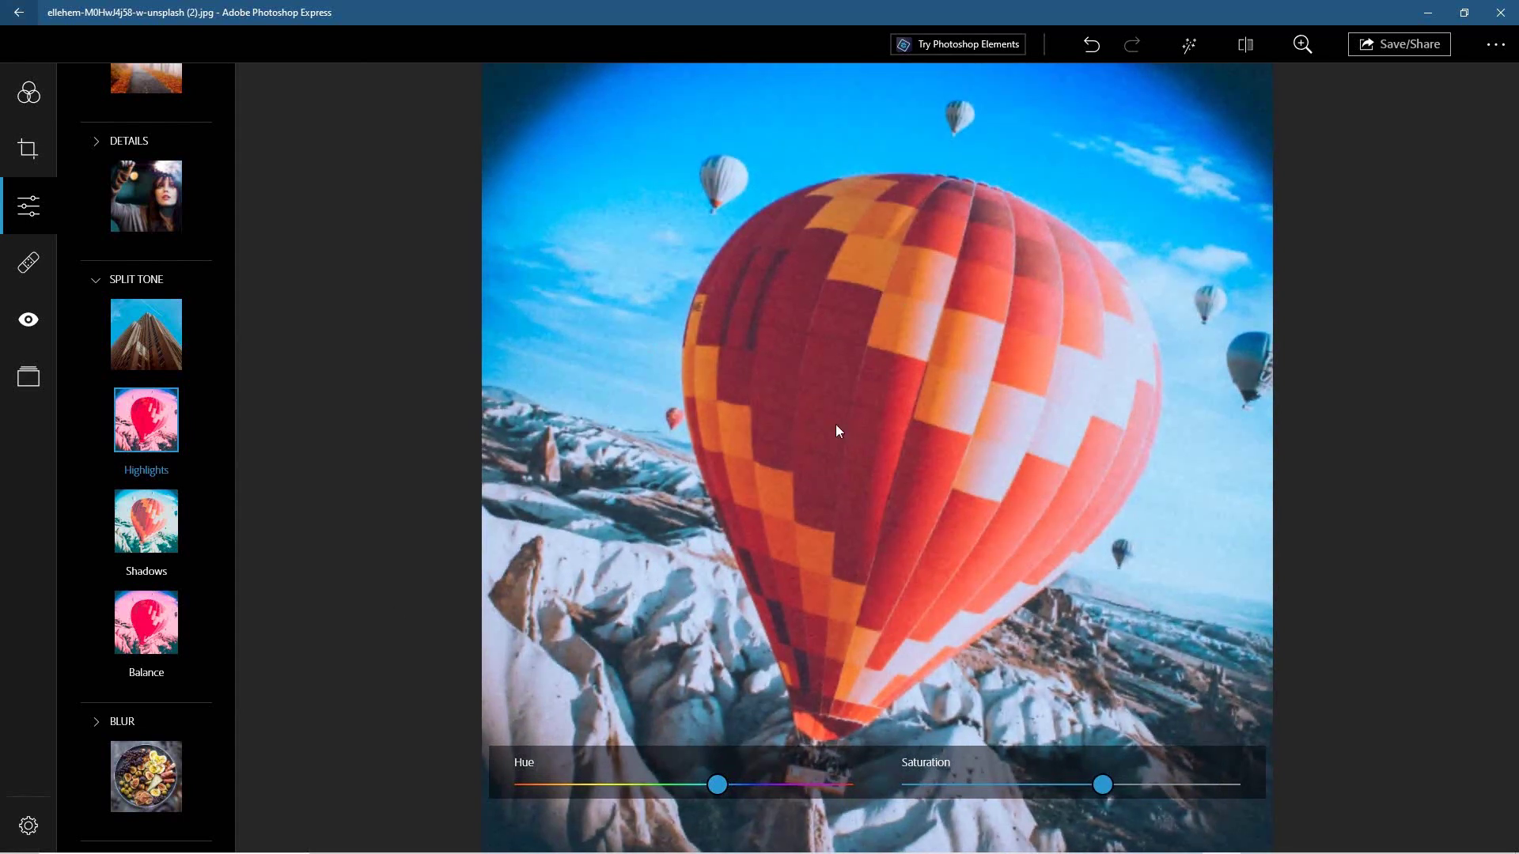
# Boost the photo's Vibrance to about 69 and return to the Looks presets
pyautogui.click(139, 773)
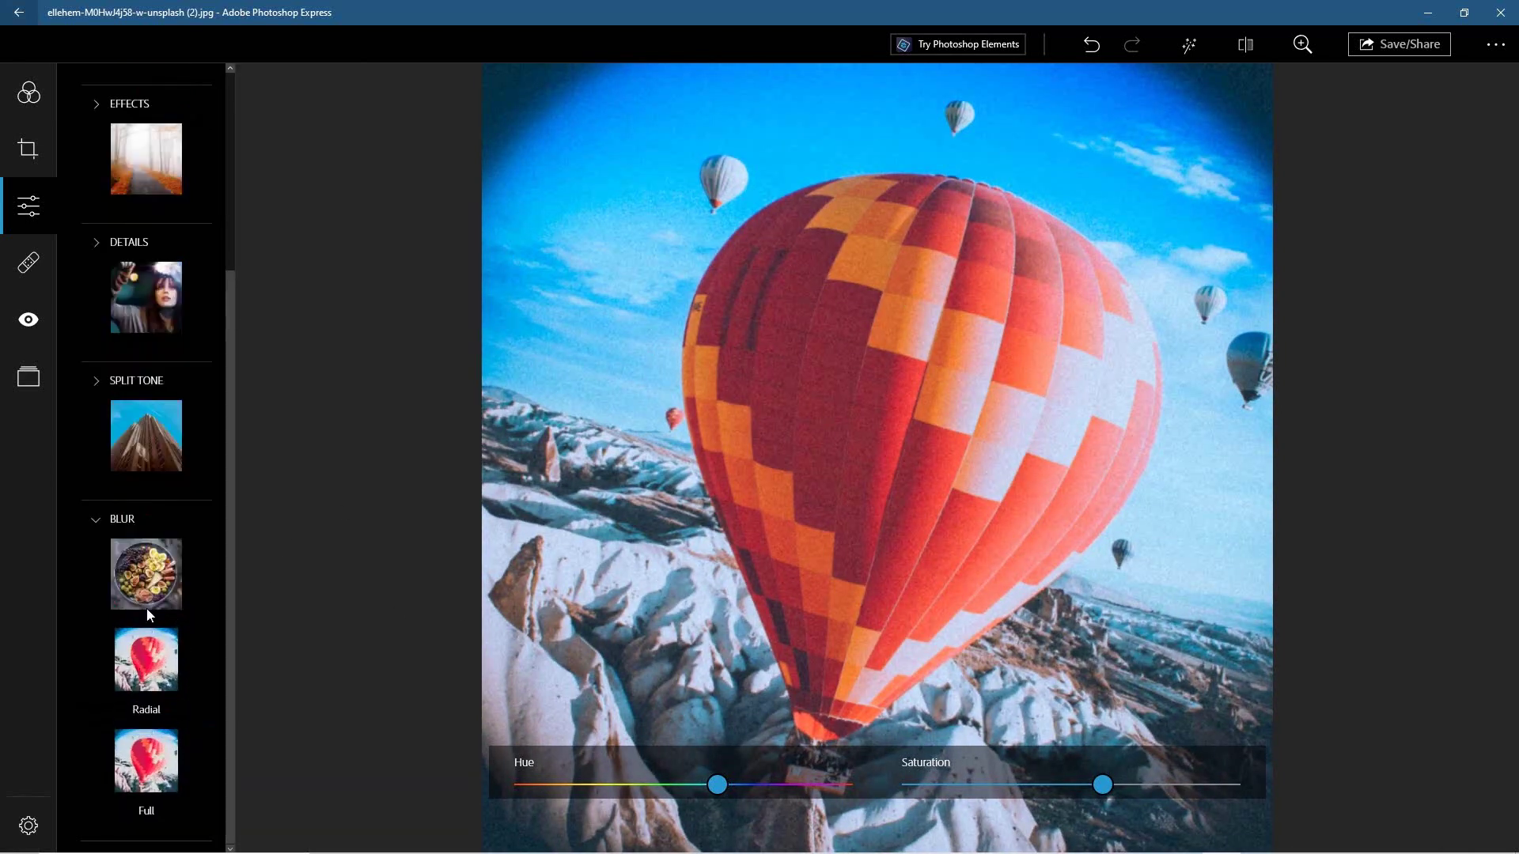
pyautogui.scroll(5, 147, 553)
pyautogui.click(154, 309)
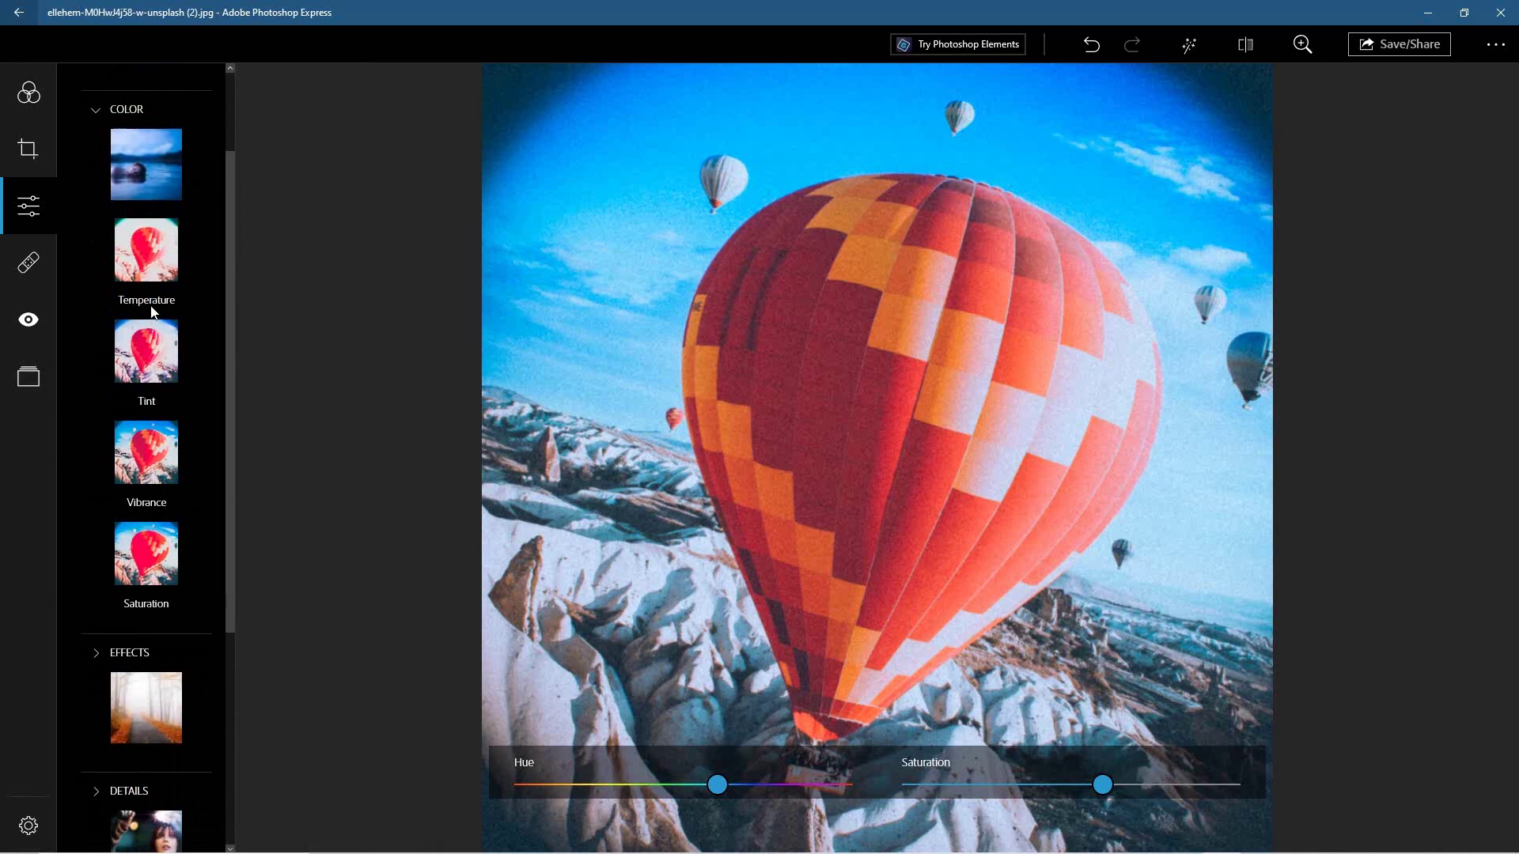
pyautogui.click(145, 470)
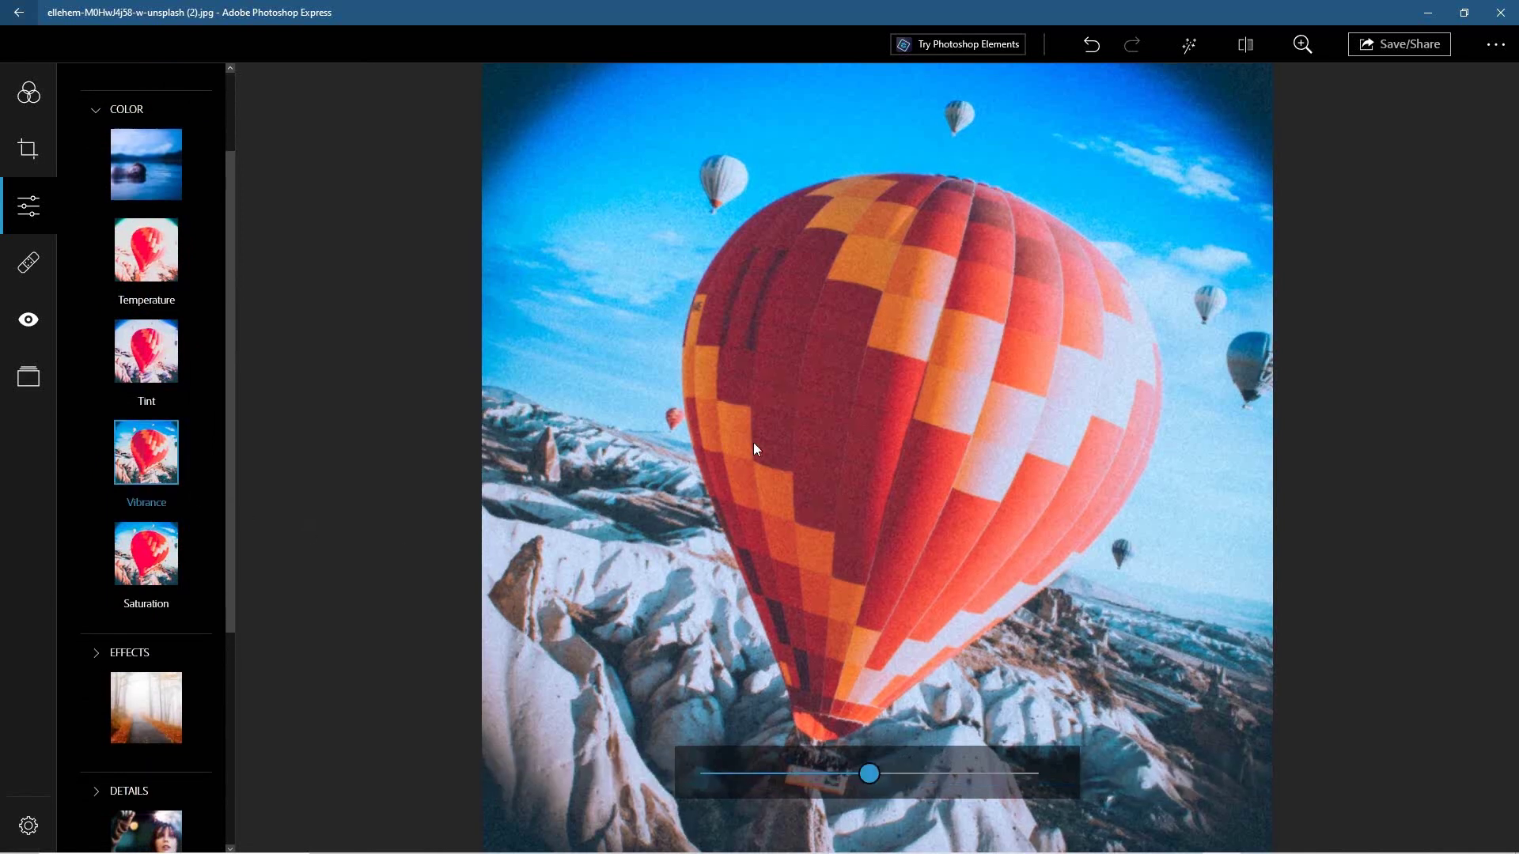
pyautogui.moveTo(870, 775); pyautogui.dragTo(999, 779)
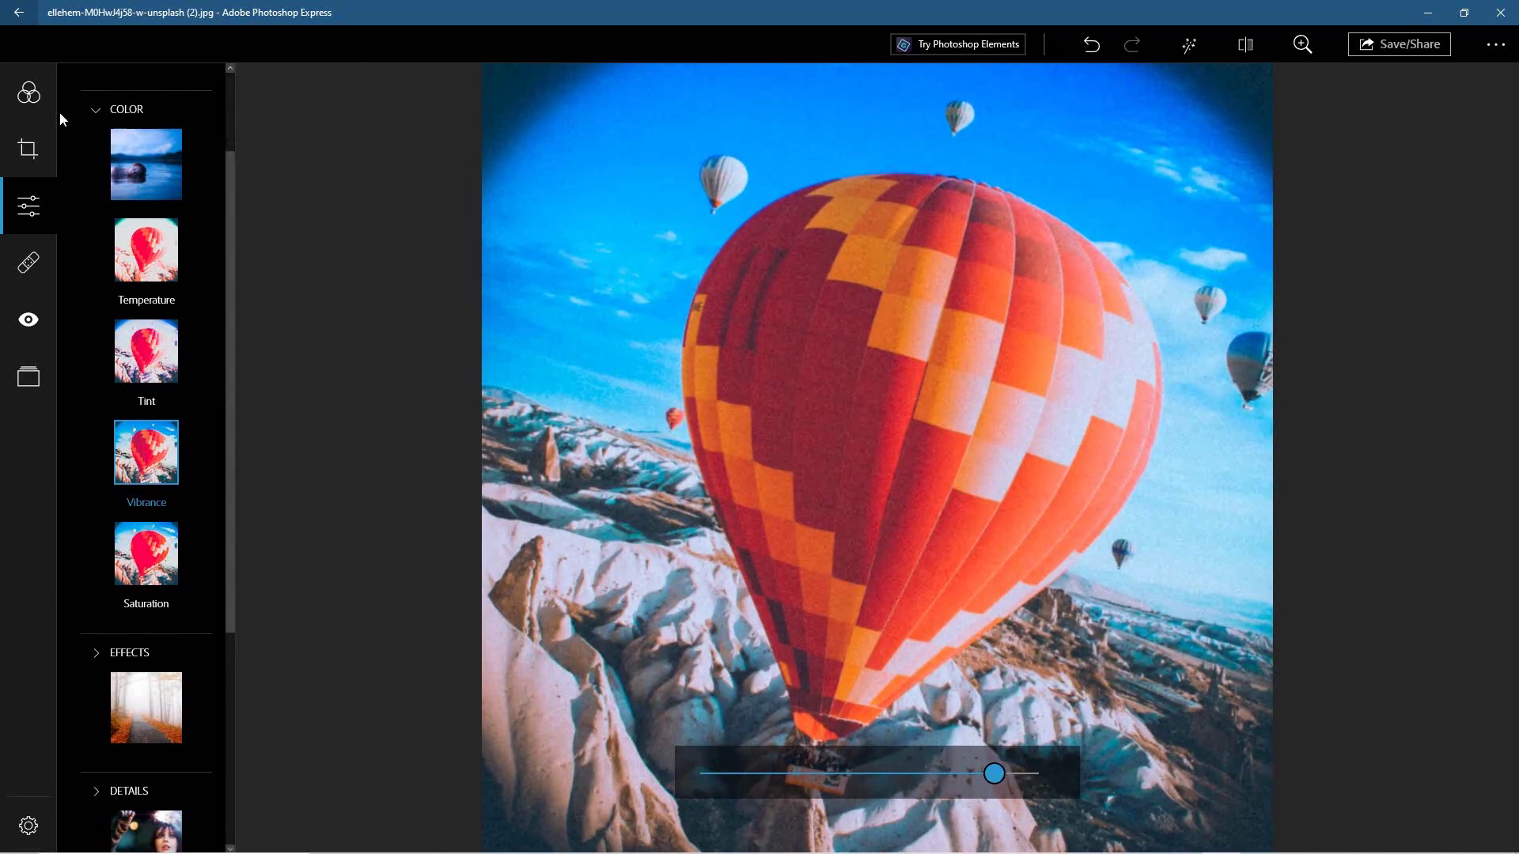
pyautogui.click(31, 95)
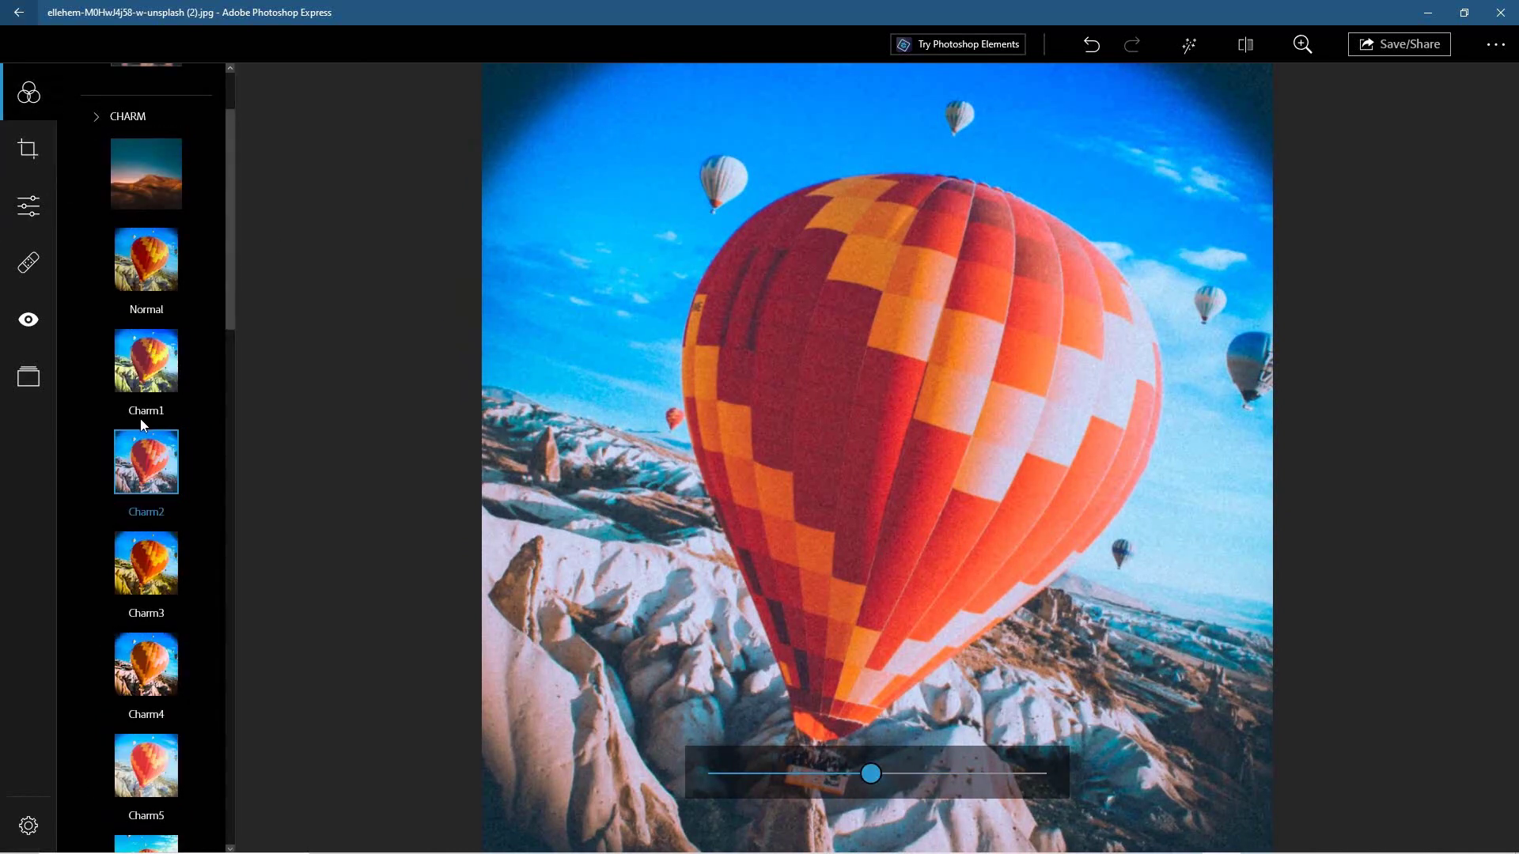
# Preview the Portrait looks Orton, VignetteGlow, Normal, VignetteBlue, VintageII and WarmVintage on the photo
pyautogui.click(144, 188)
pyautogui.click(125, 272)
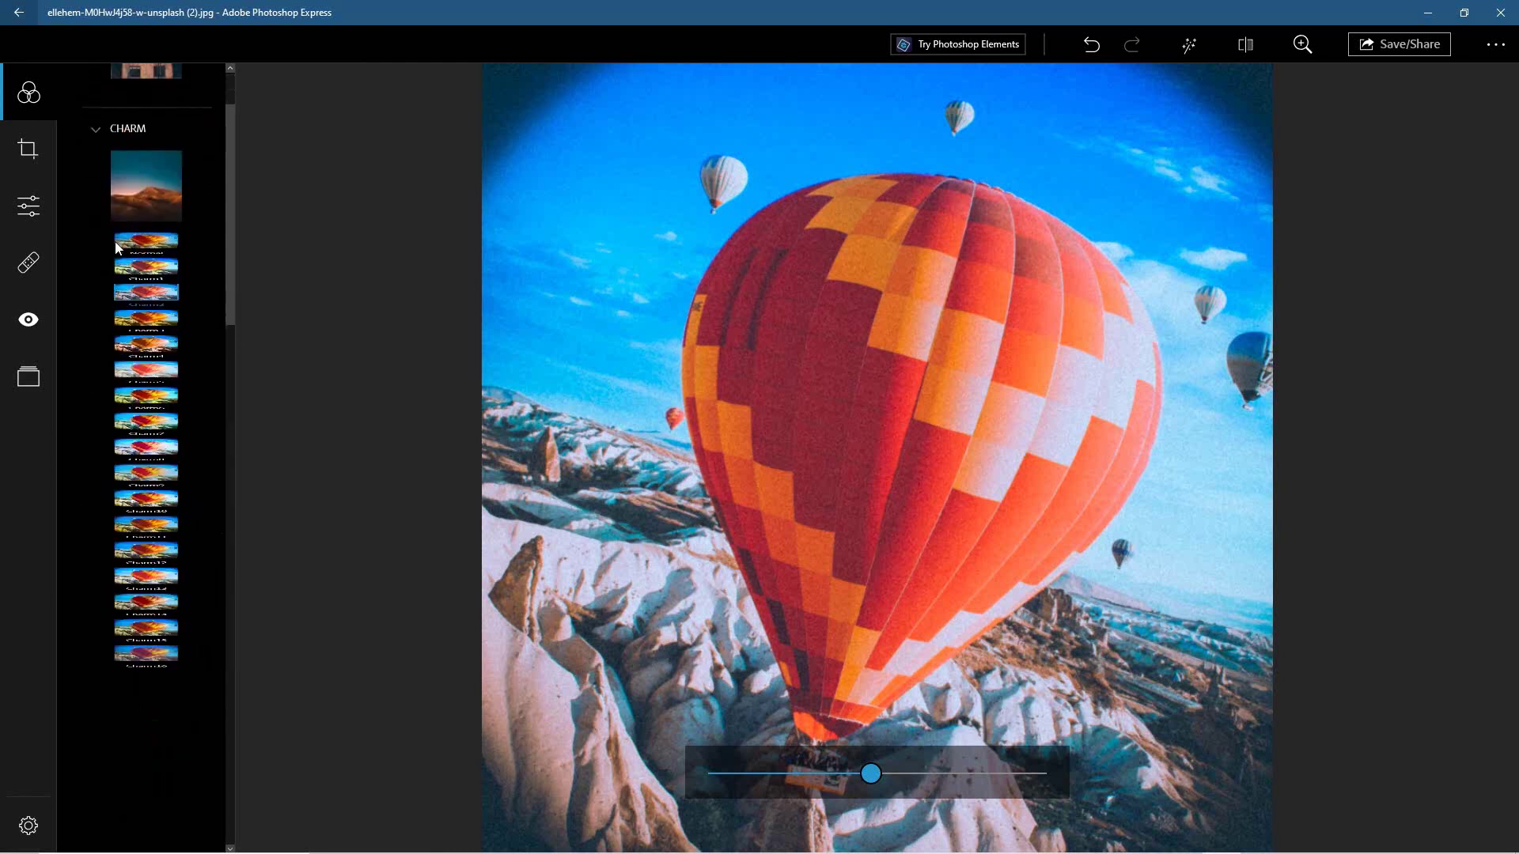
pyautogui.click(138, 257)
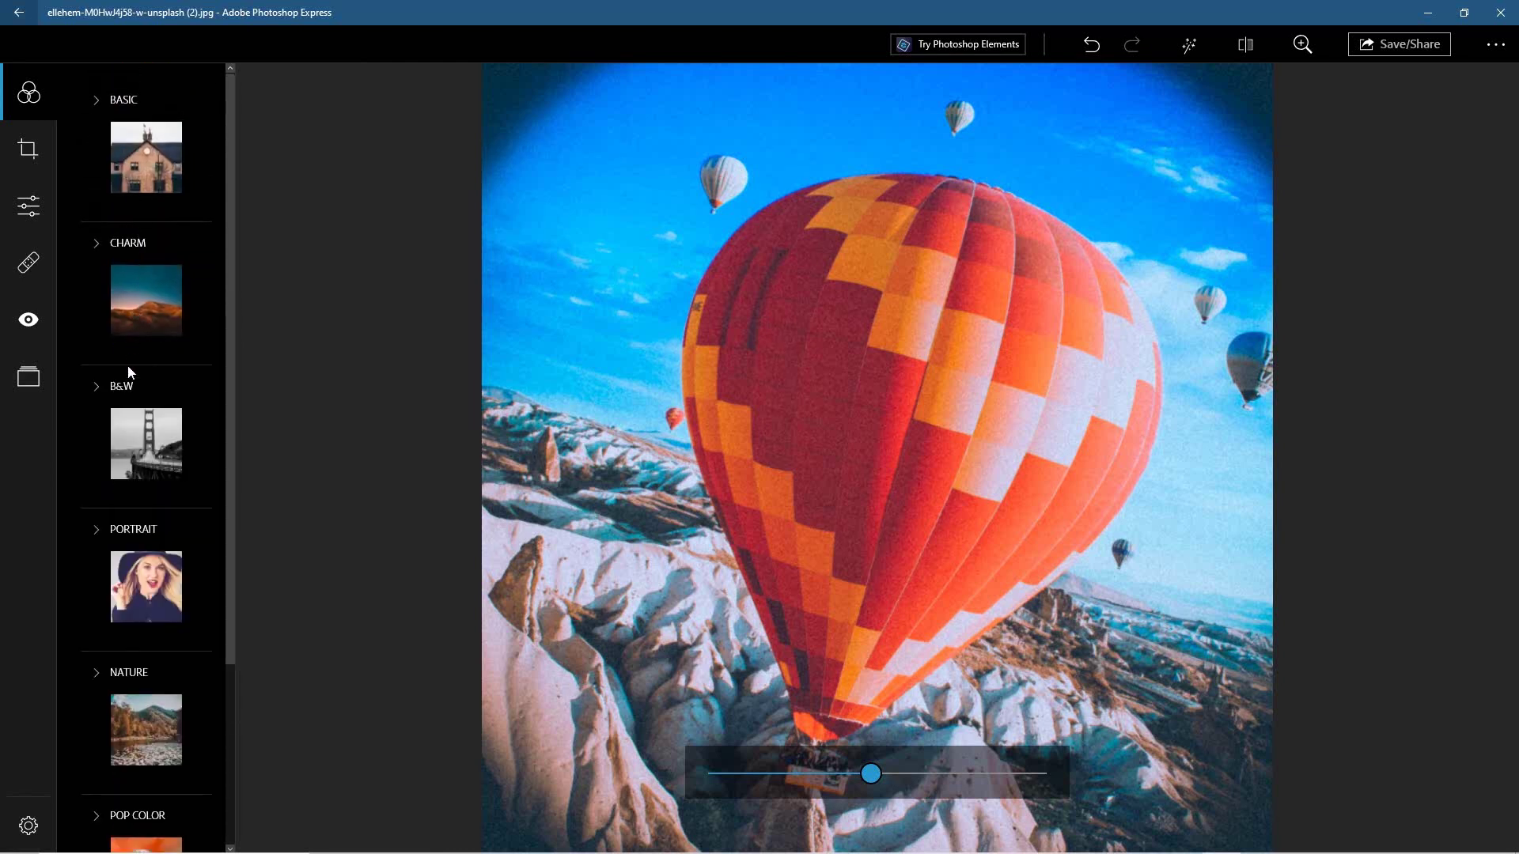
pyautogui.click(140, 538)
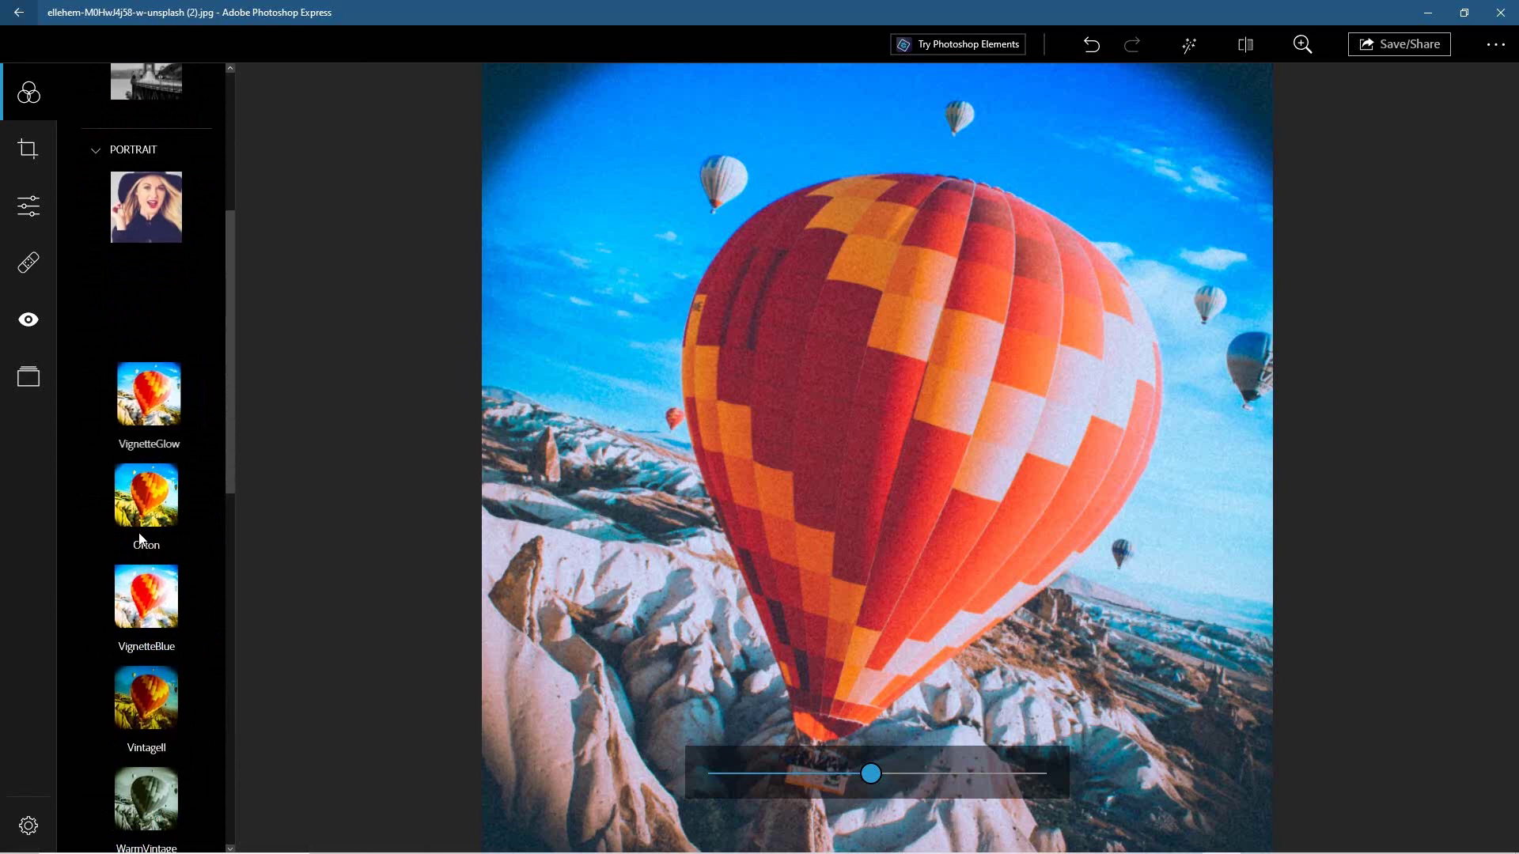
pyautogui.click(136, 512)
pyautogui.click(152, 403)
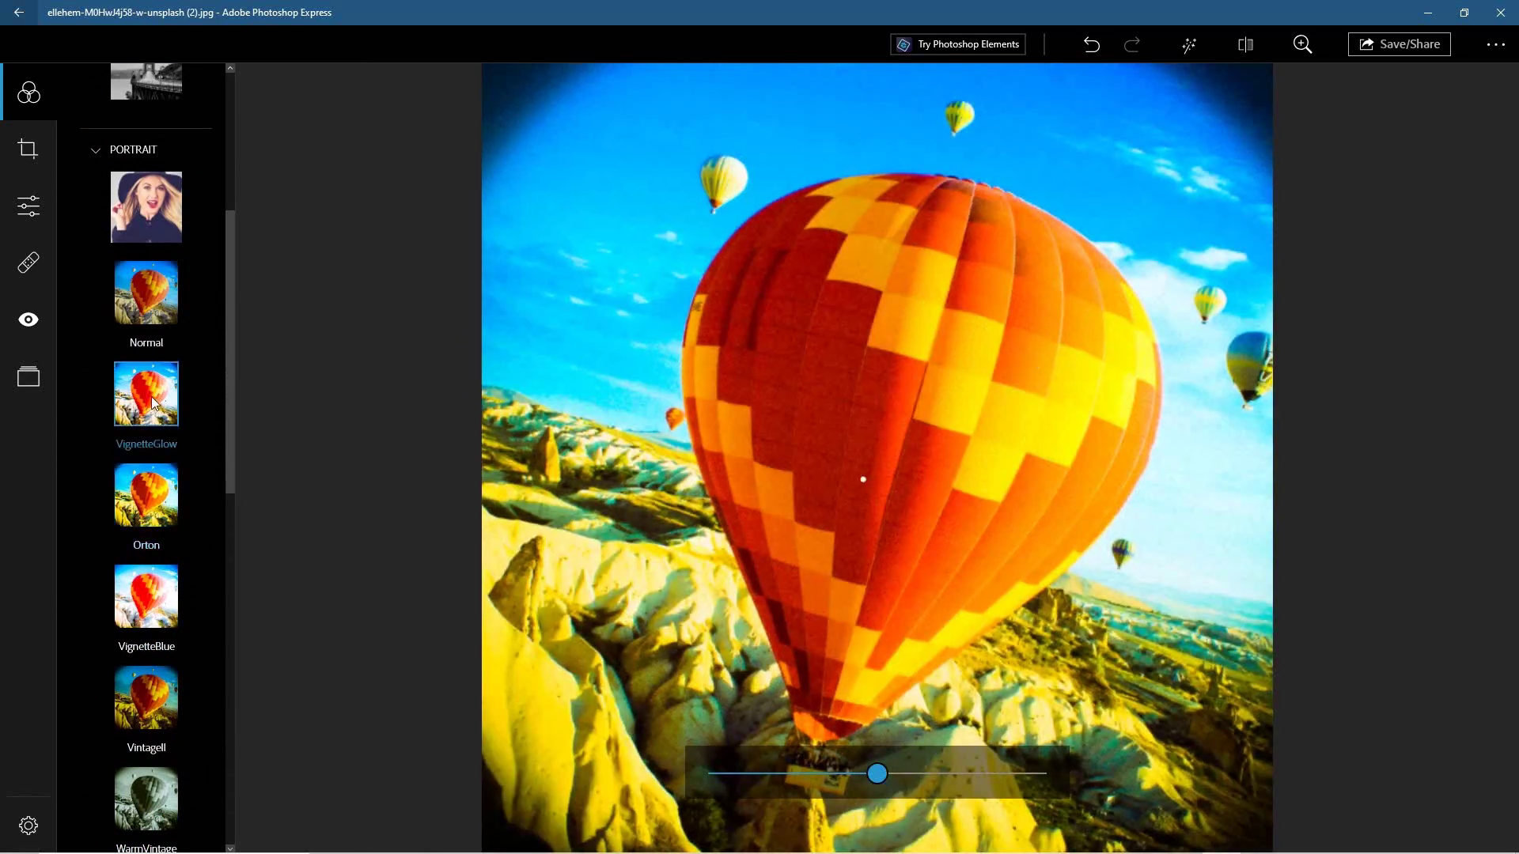
pyautogui.click(128, 303)
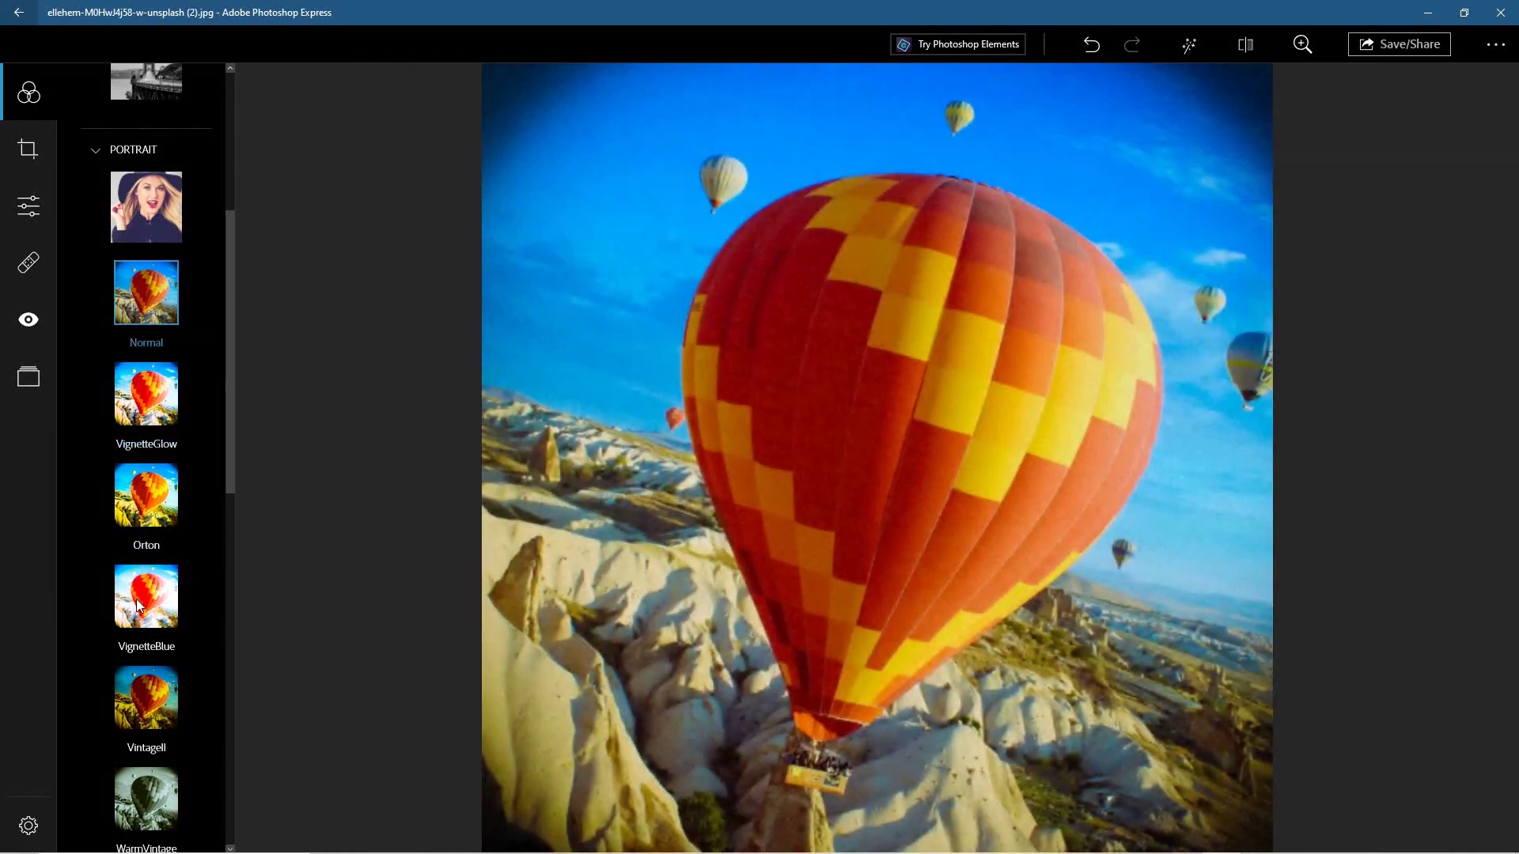
pyautogui.click(137, 606)
pyautogui.click(142, 694)
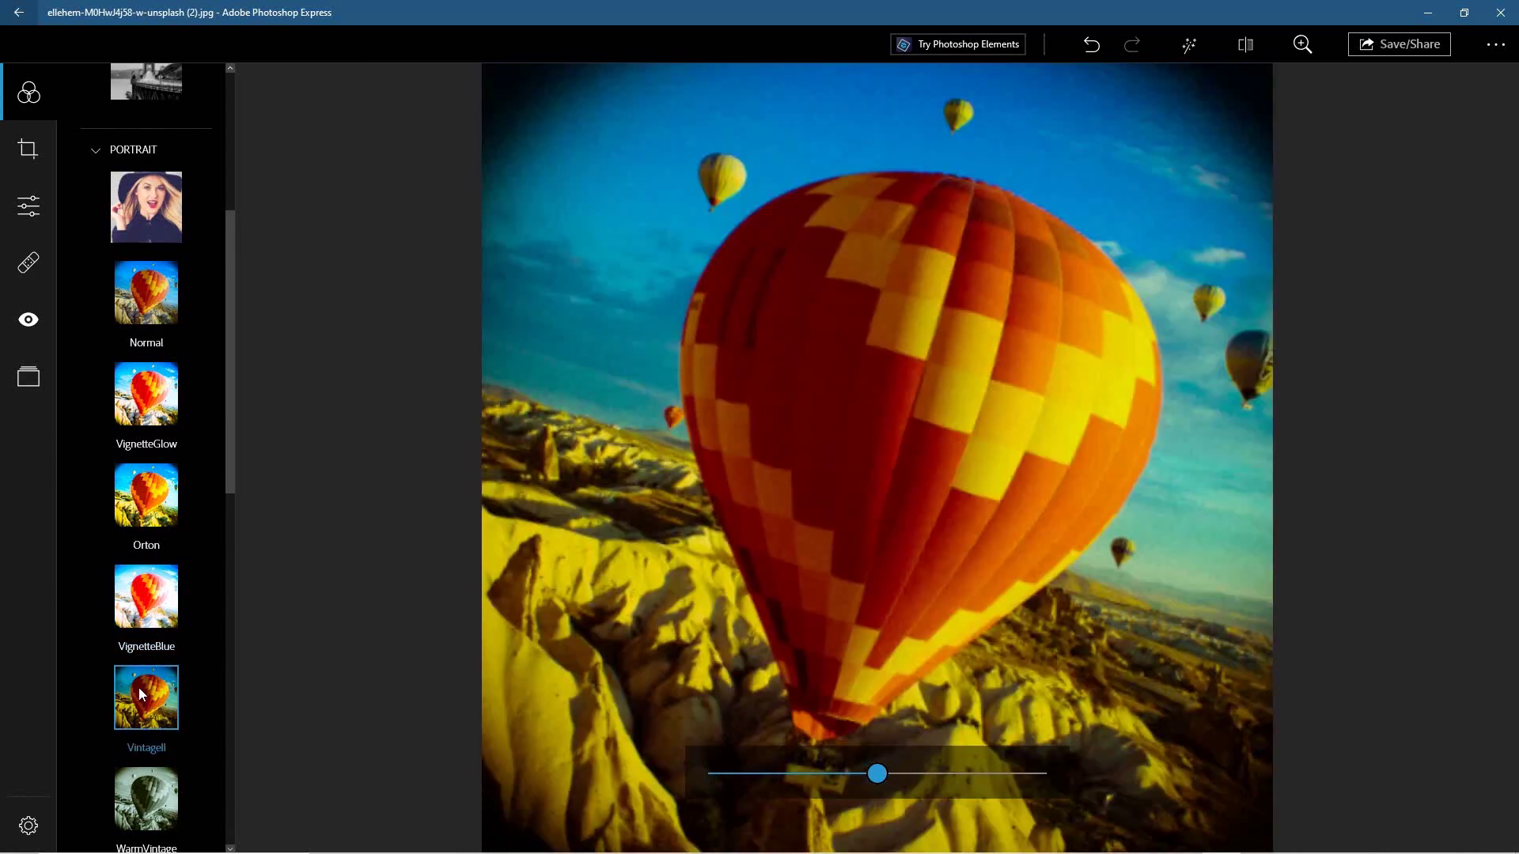
pyautogui.click(140, 783)
# Preview the further Portrait looks Grungify, Soft and Nostalgic
pyautogui.scroll(-2, 158, 712)
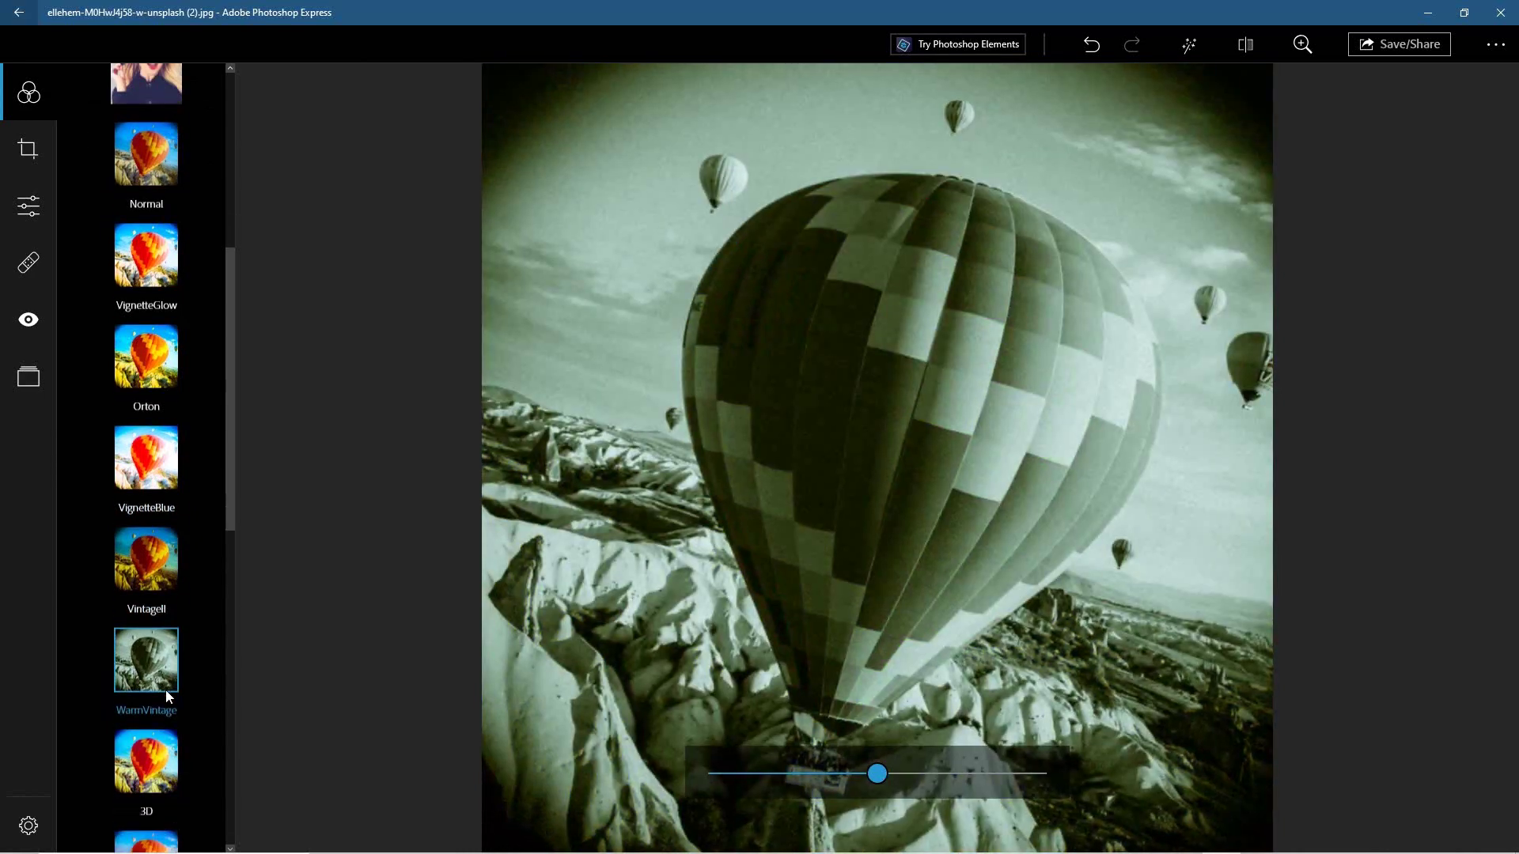
pyautogui.scroll(-8, 158, 641)
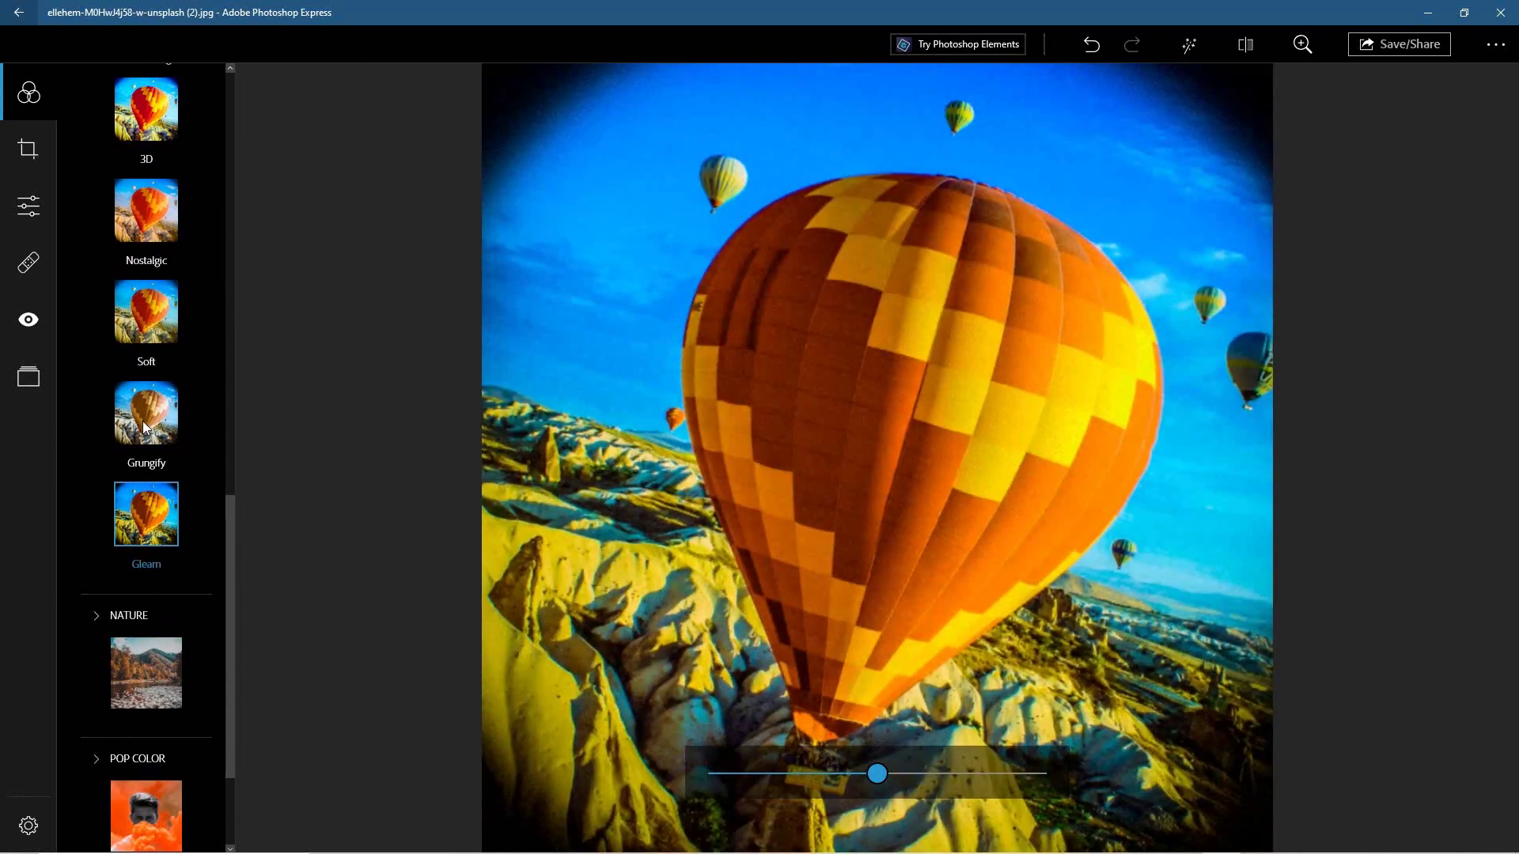
pyautogui.click(147, 426)
pyautogui.click(130, 346)
pyautogui.click(147, 208)
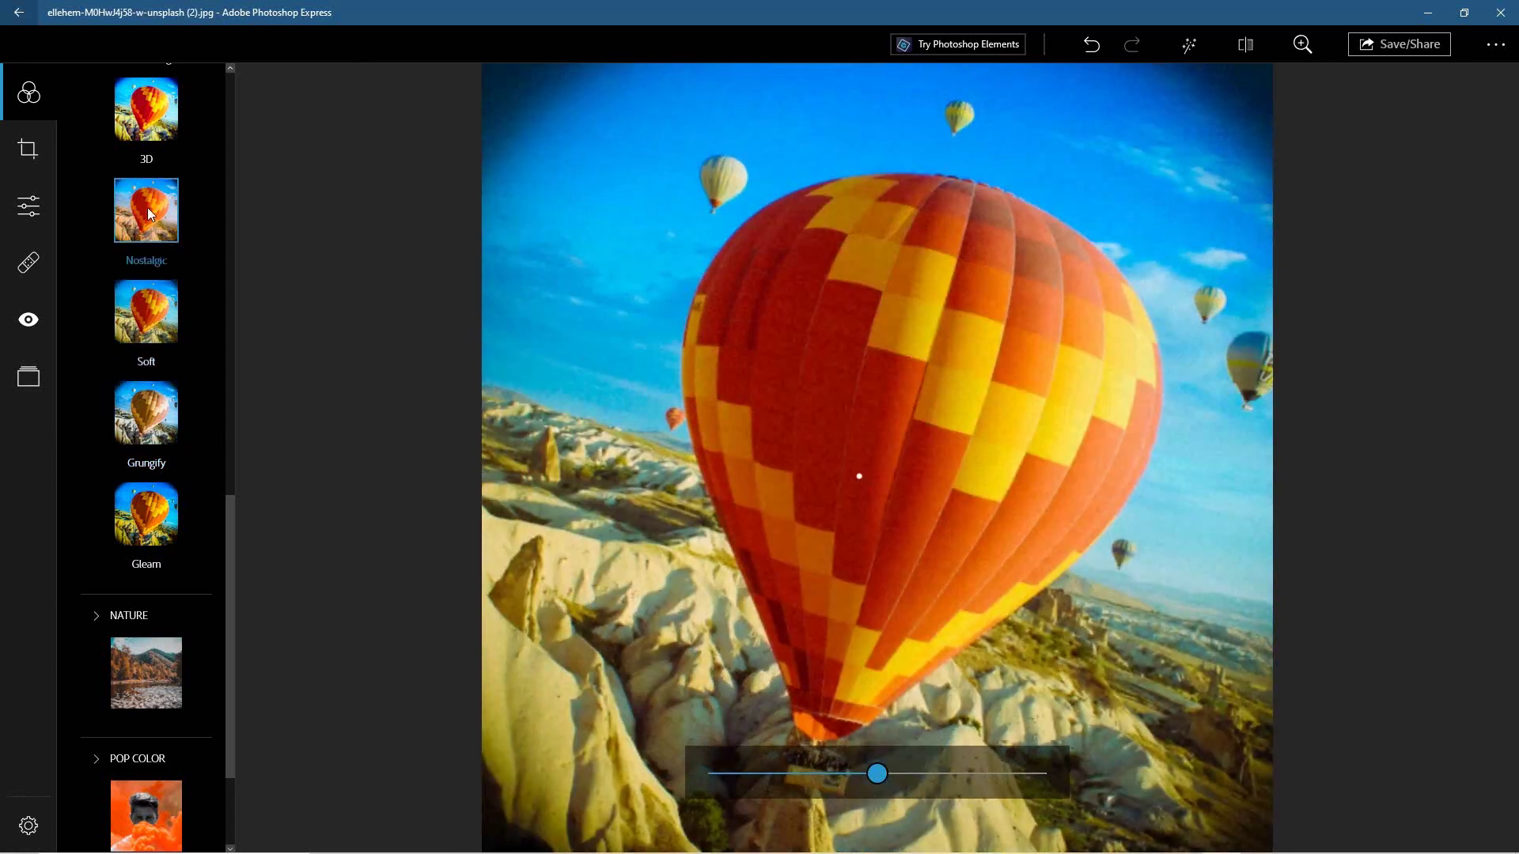
pyautogui.scroll(10, 160, 401)
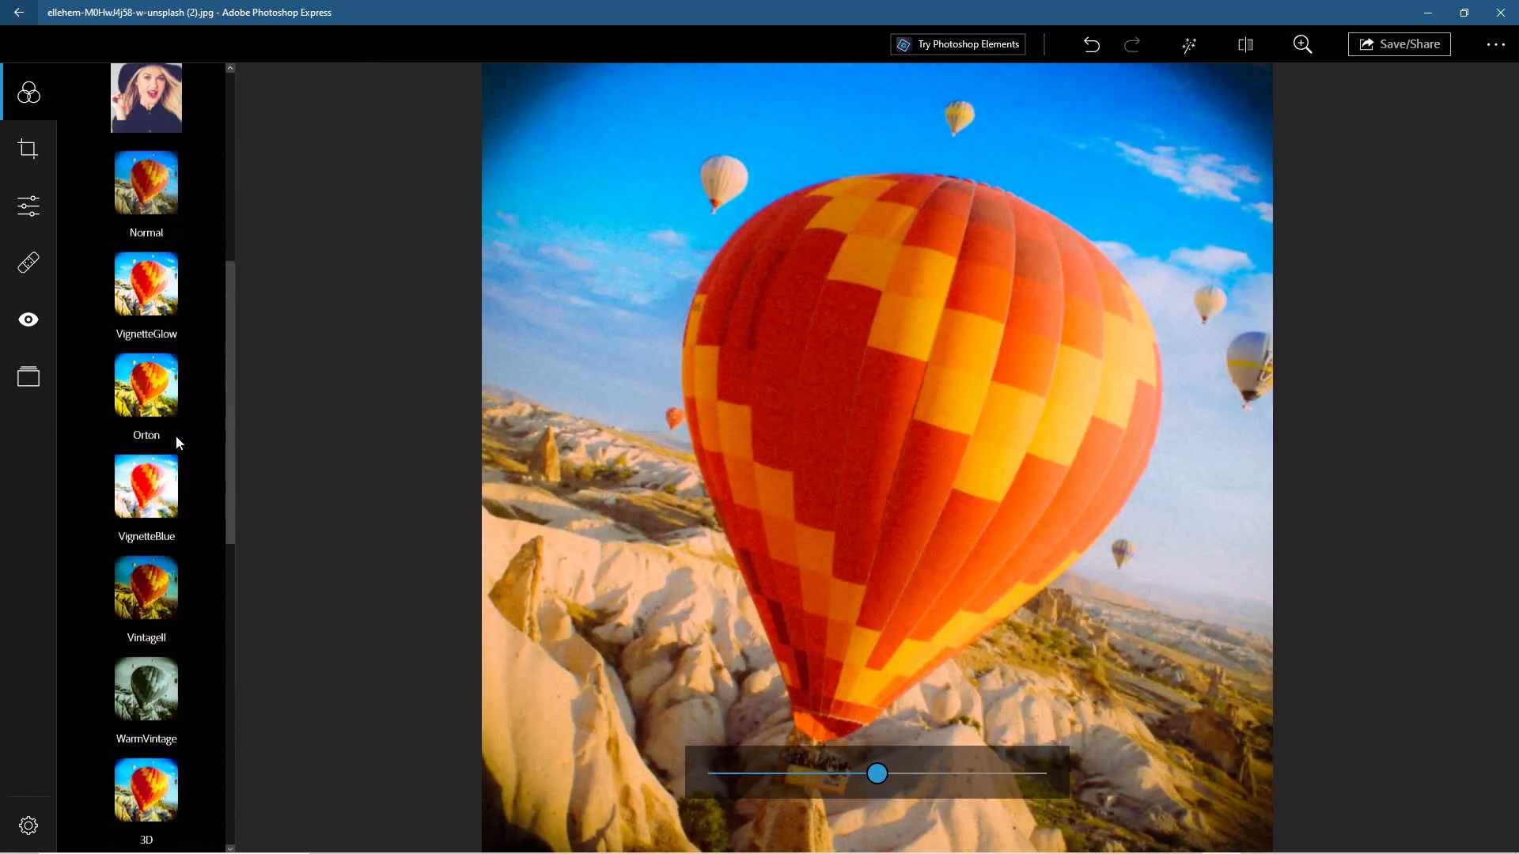
# Collapse Portrait and apply the Basic Normal look to the balloon photo
pyautogui.click(153, 603)
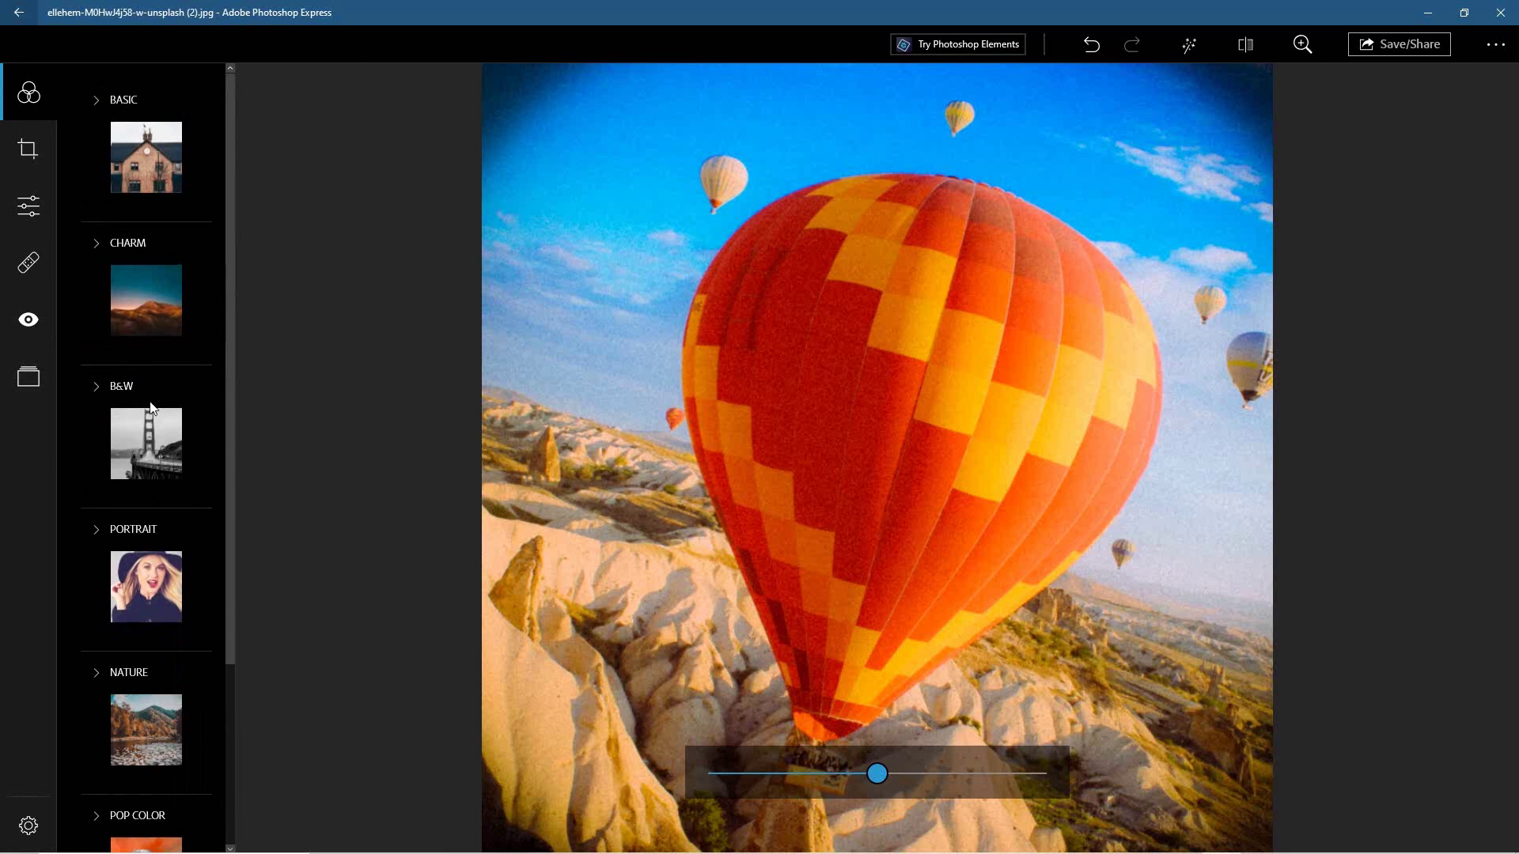
pyautogui.click(139, 151)
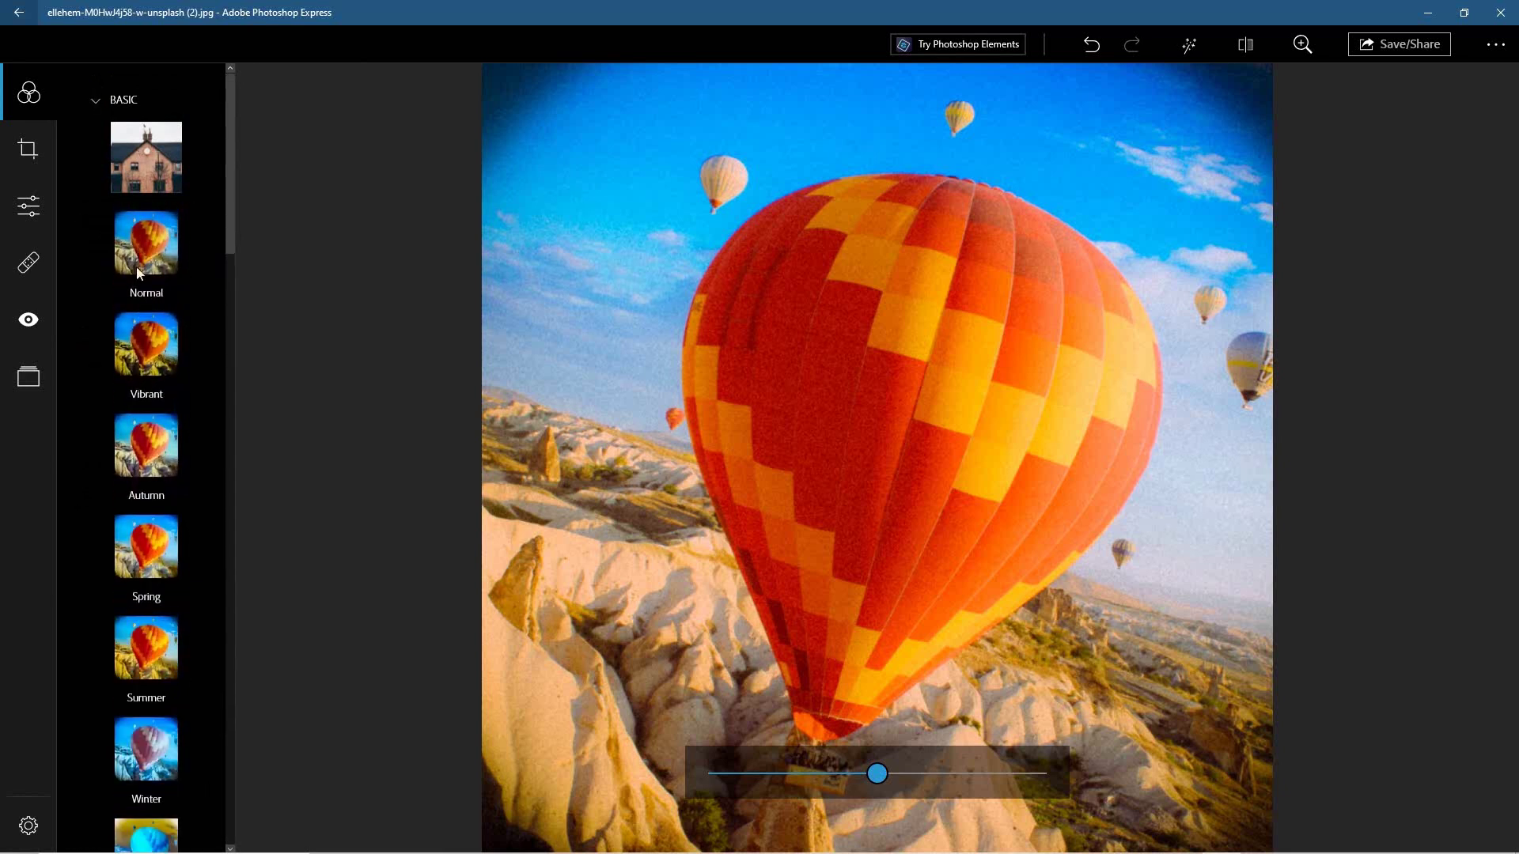
pyautogui.click(148, 261)
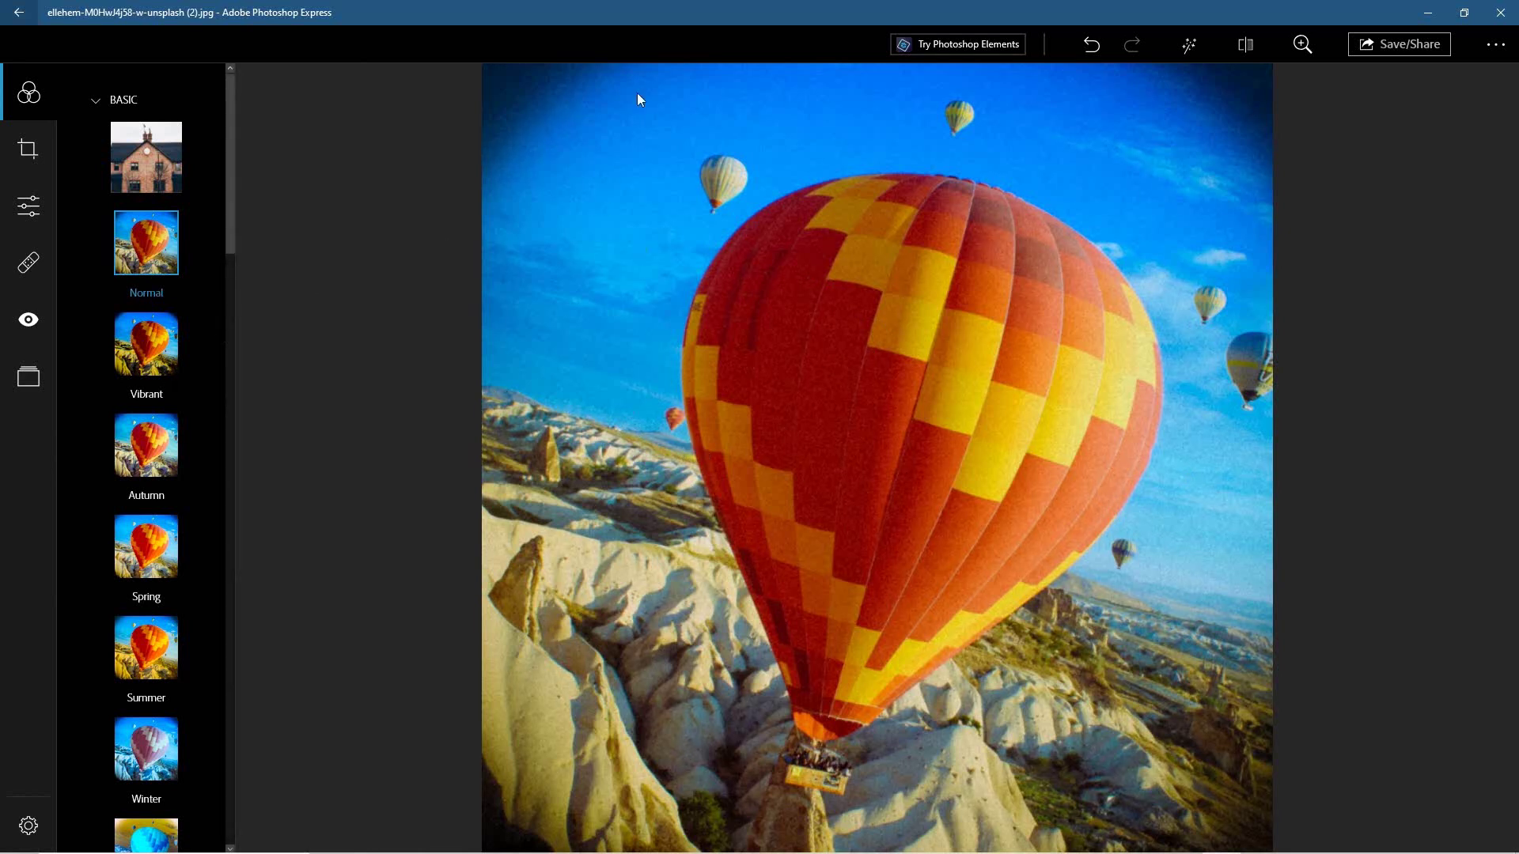
pyautogui.click(1412, 42)
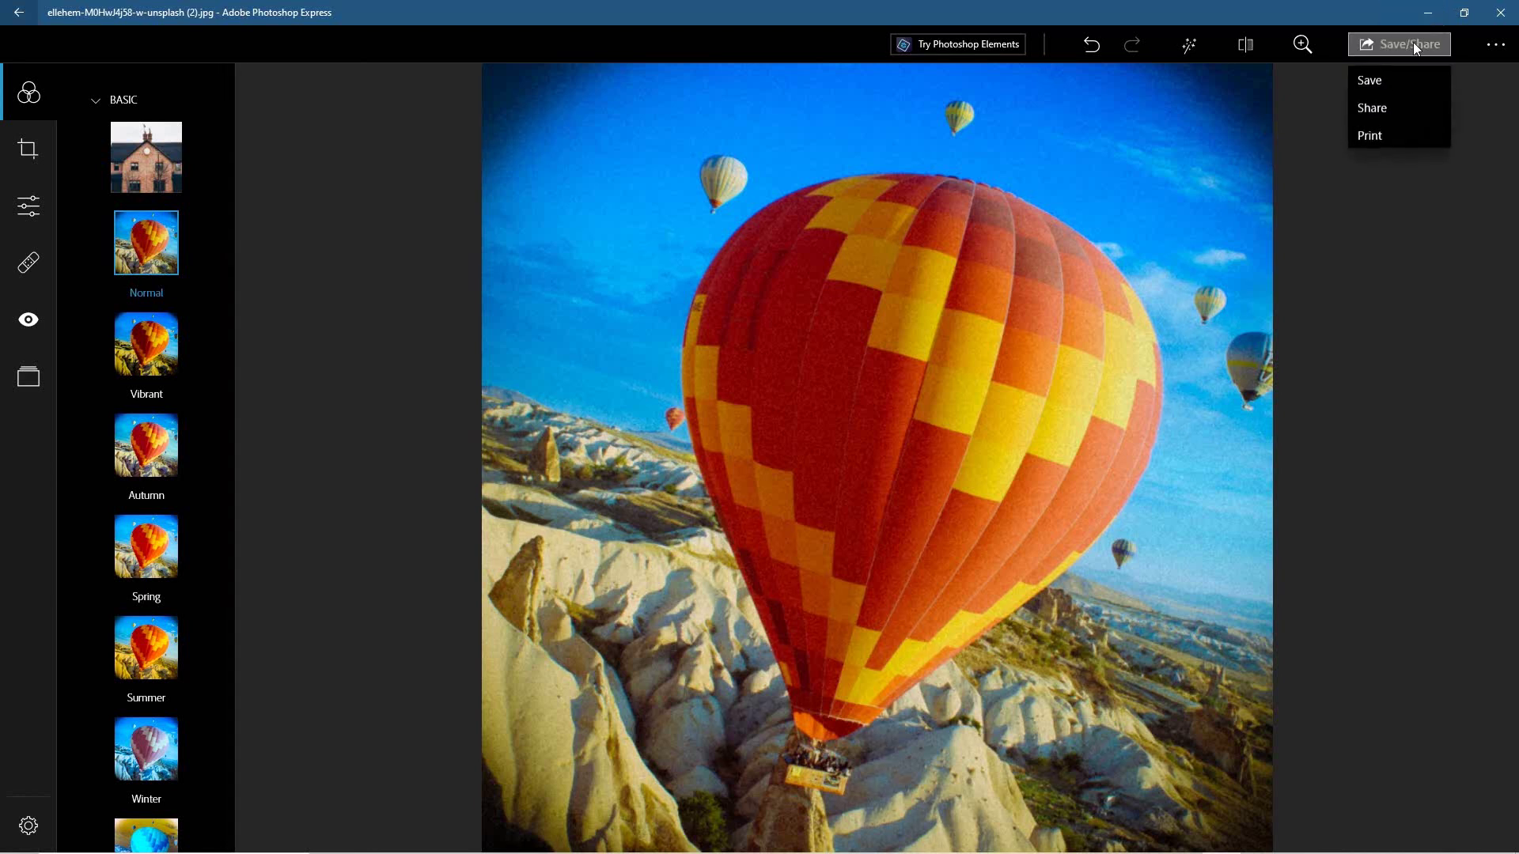
# Save the photo as _edited.jpg in the Desktop's Photoshop Express tutorial folder
pyautogui.click(1406, 87)
pyautogui.click(54, 174)
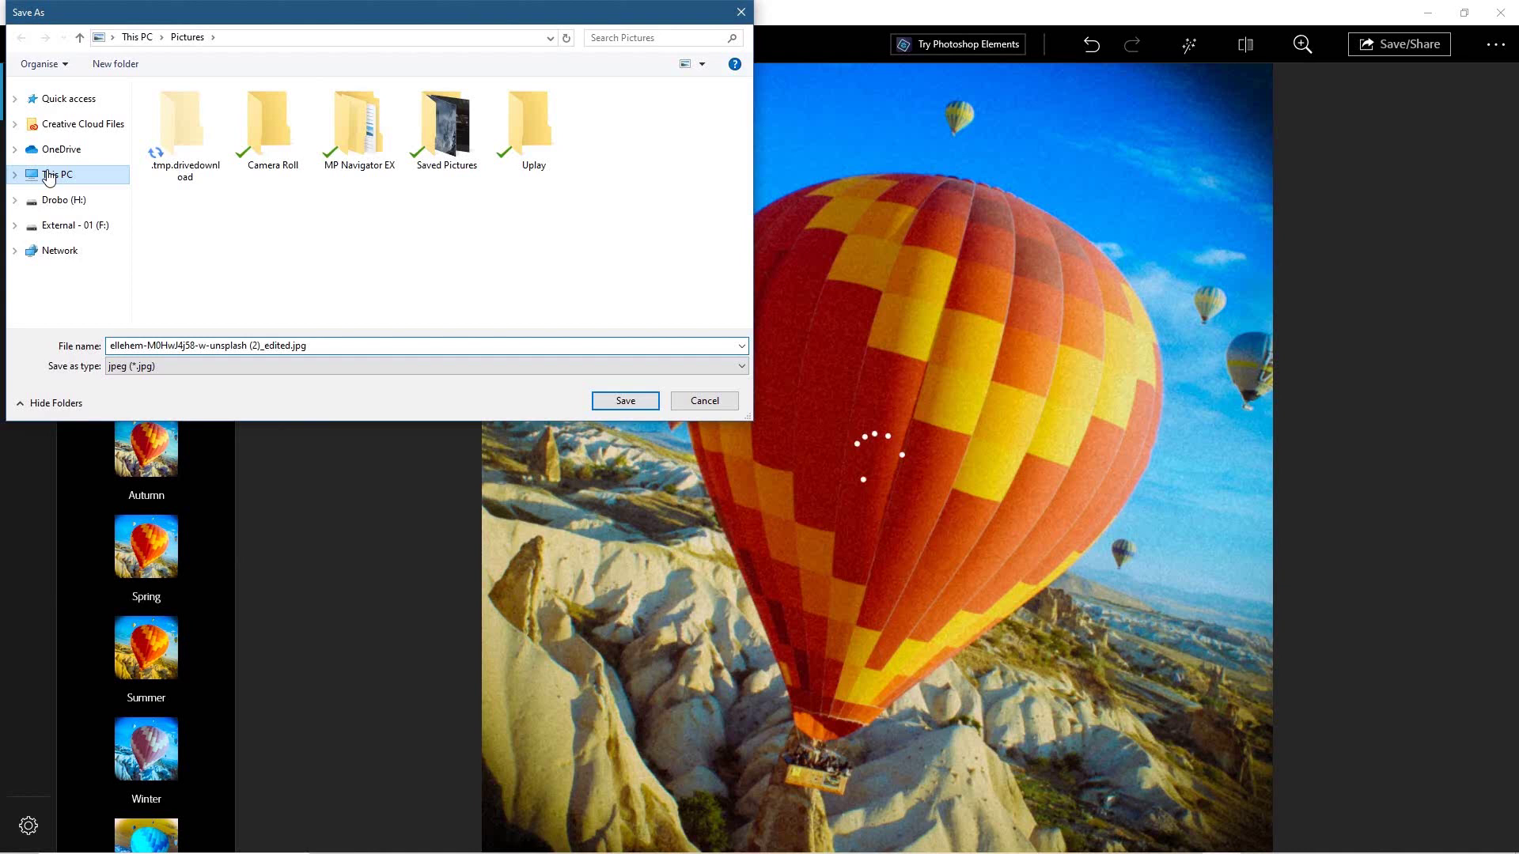
pyautogui.doubleClick(403, 124)
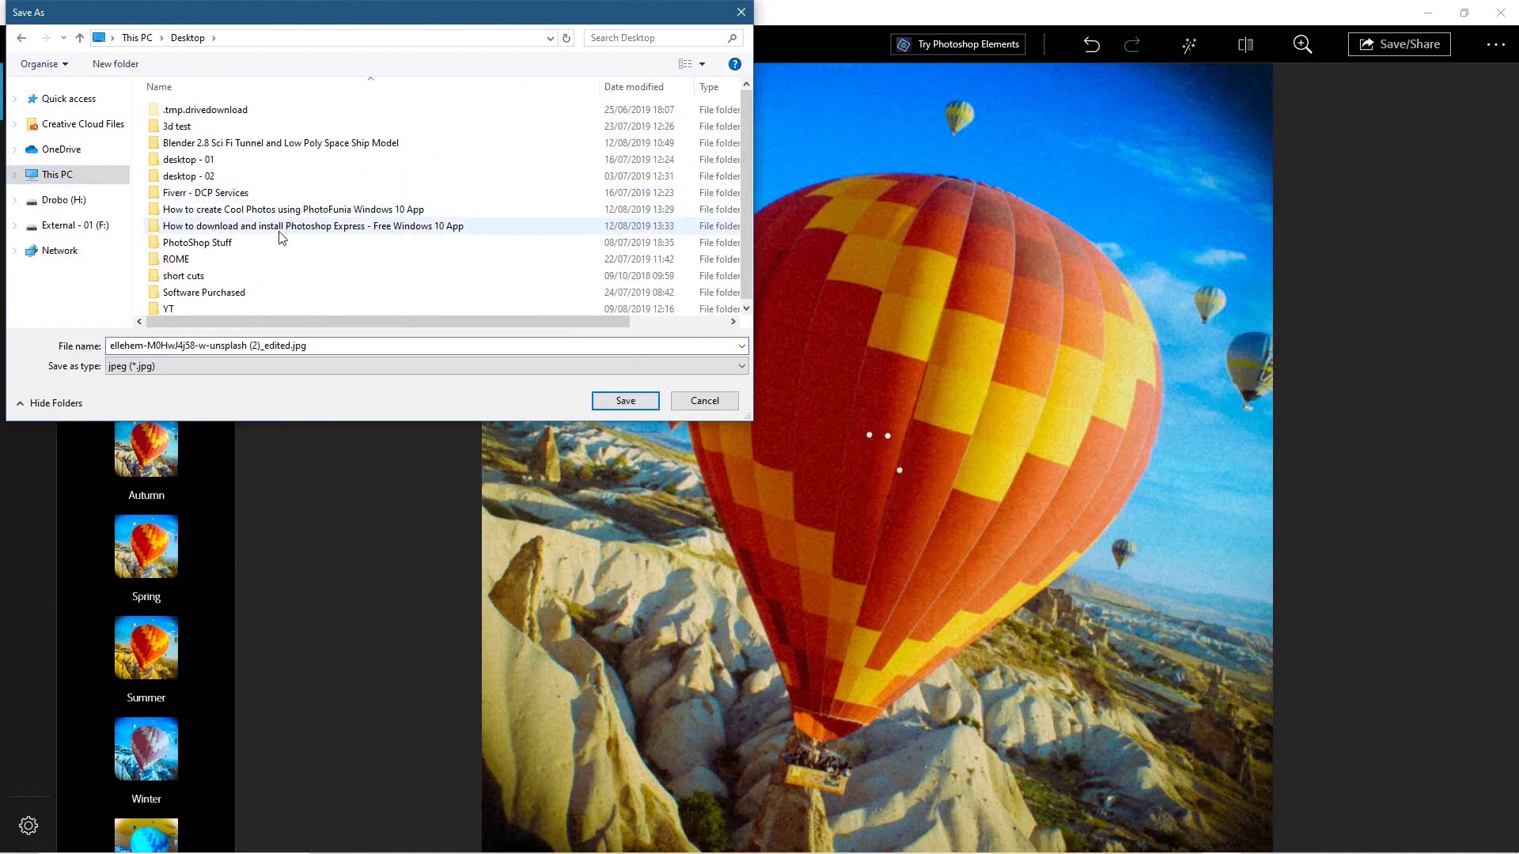
pyautogui.doubleClick(284, 236)
pyautogui.click(297, 347)
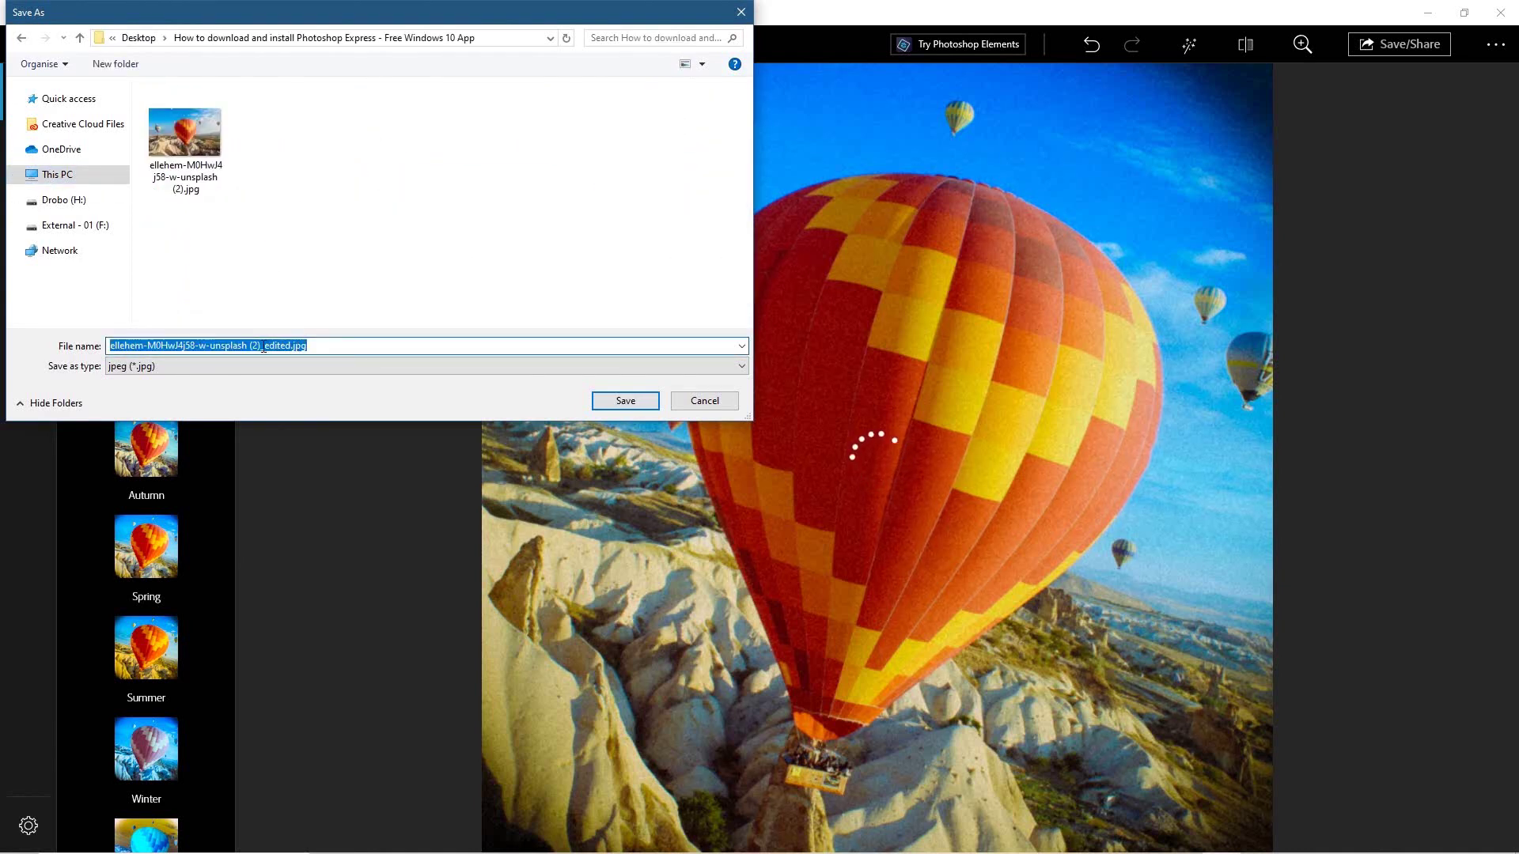
pyautogui.click(626, 403)
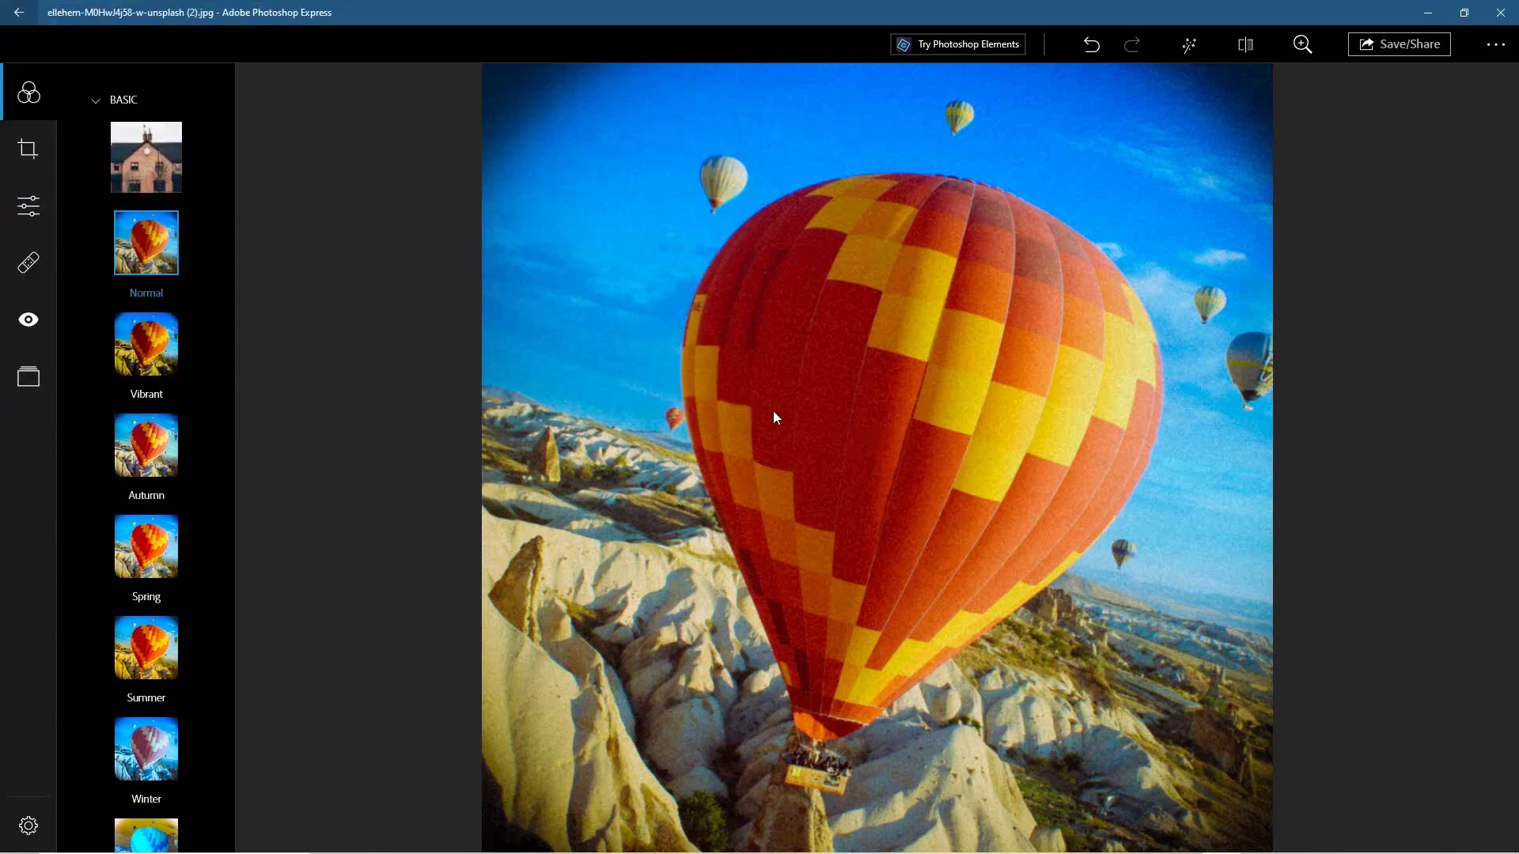
# Close Photoshop Express and open the original balloon photo from the tutorial folder in Photos
pyautogui.click(1500, 14)
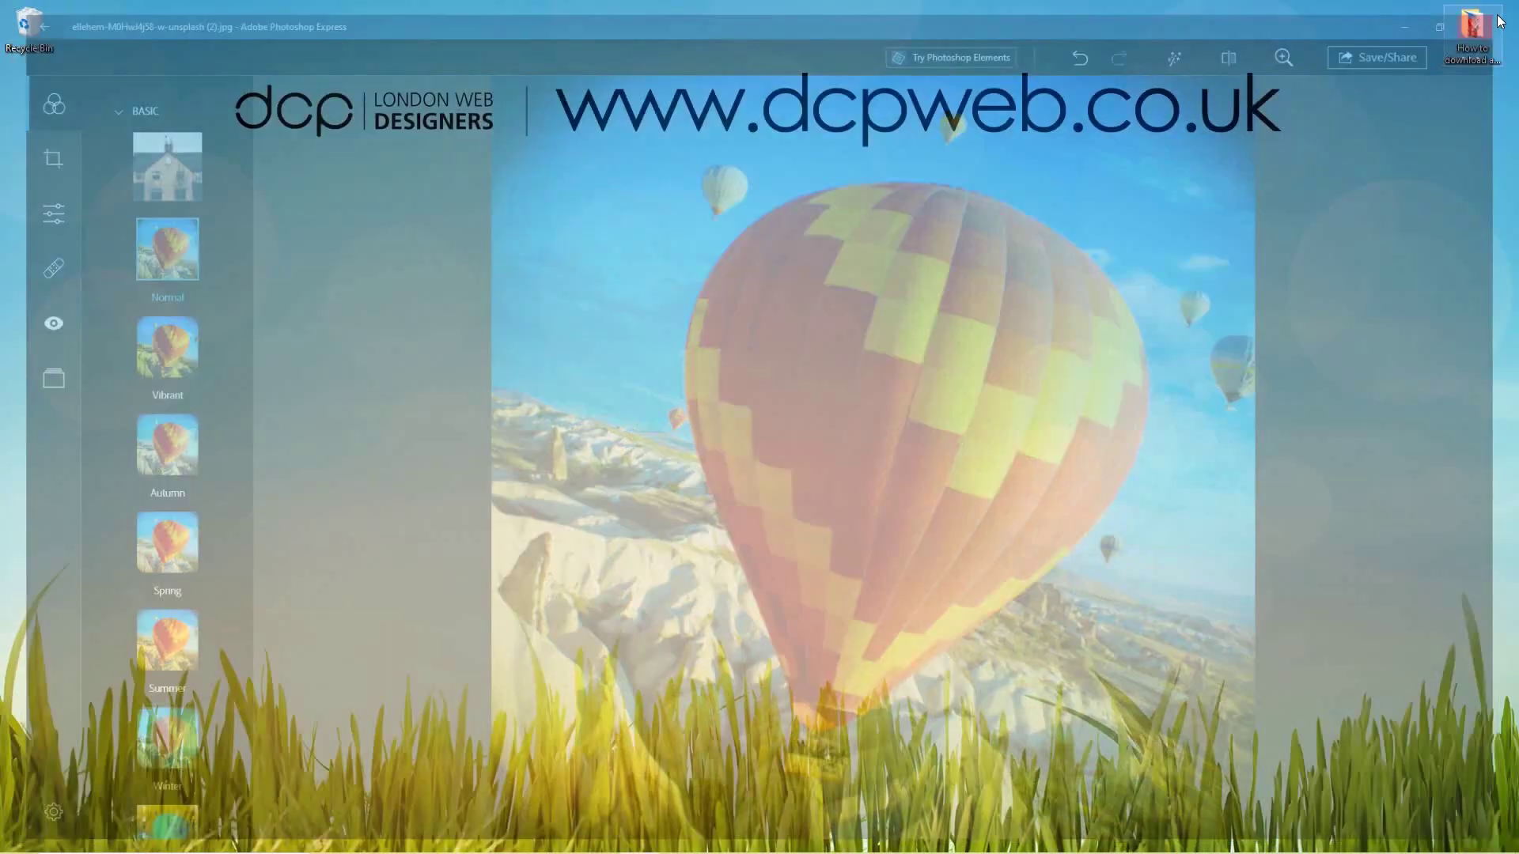
pyautogui.doubleClick(1464, 76)
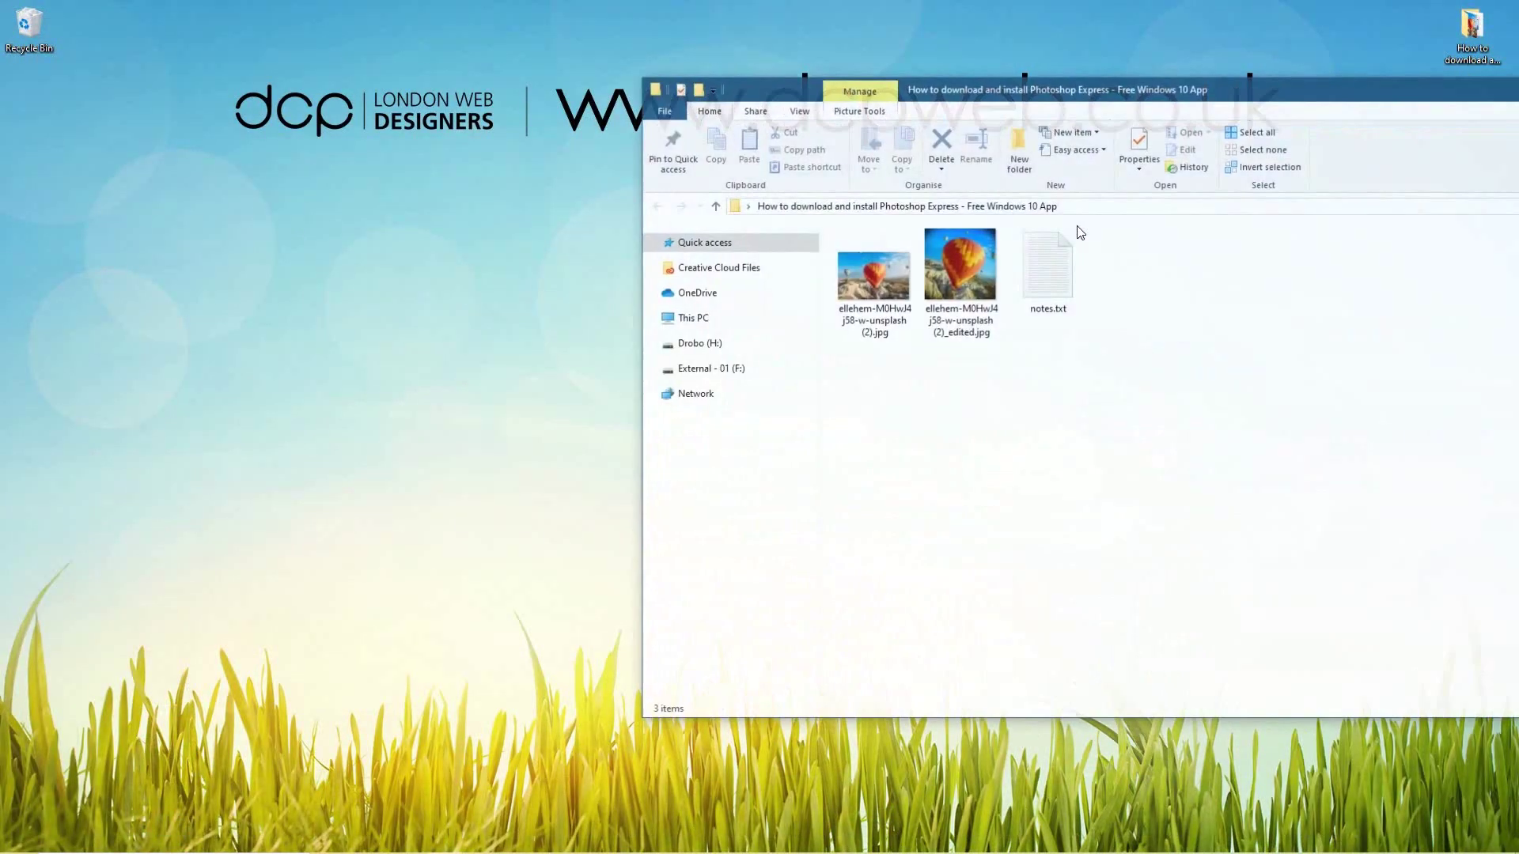
pyautogui.click(862, 294)
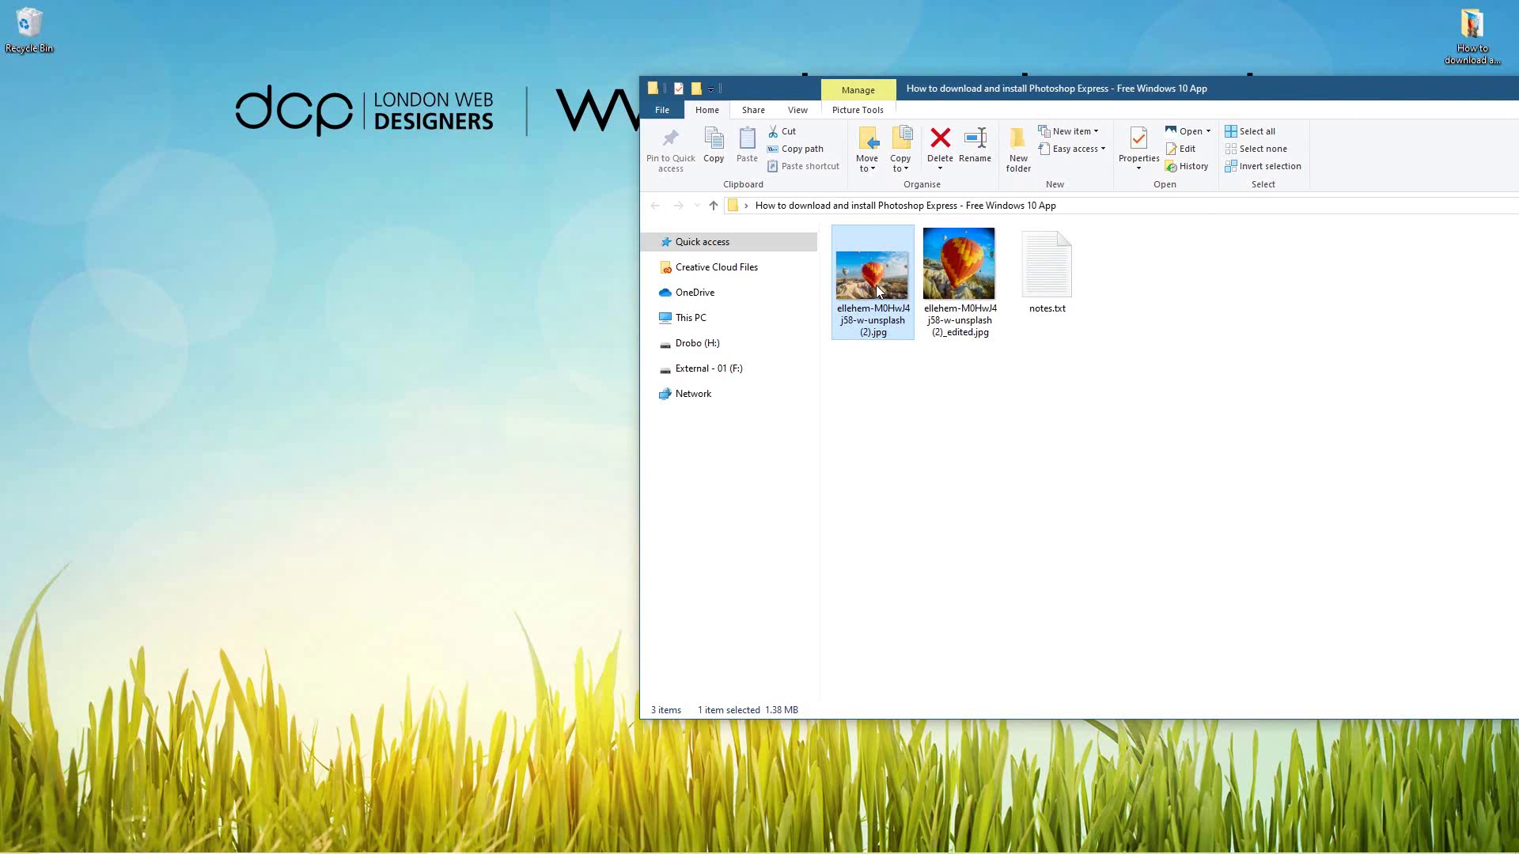
pyautogui.doubleClick(863, 294)
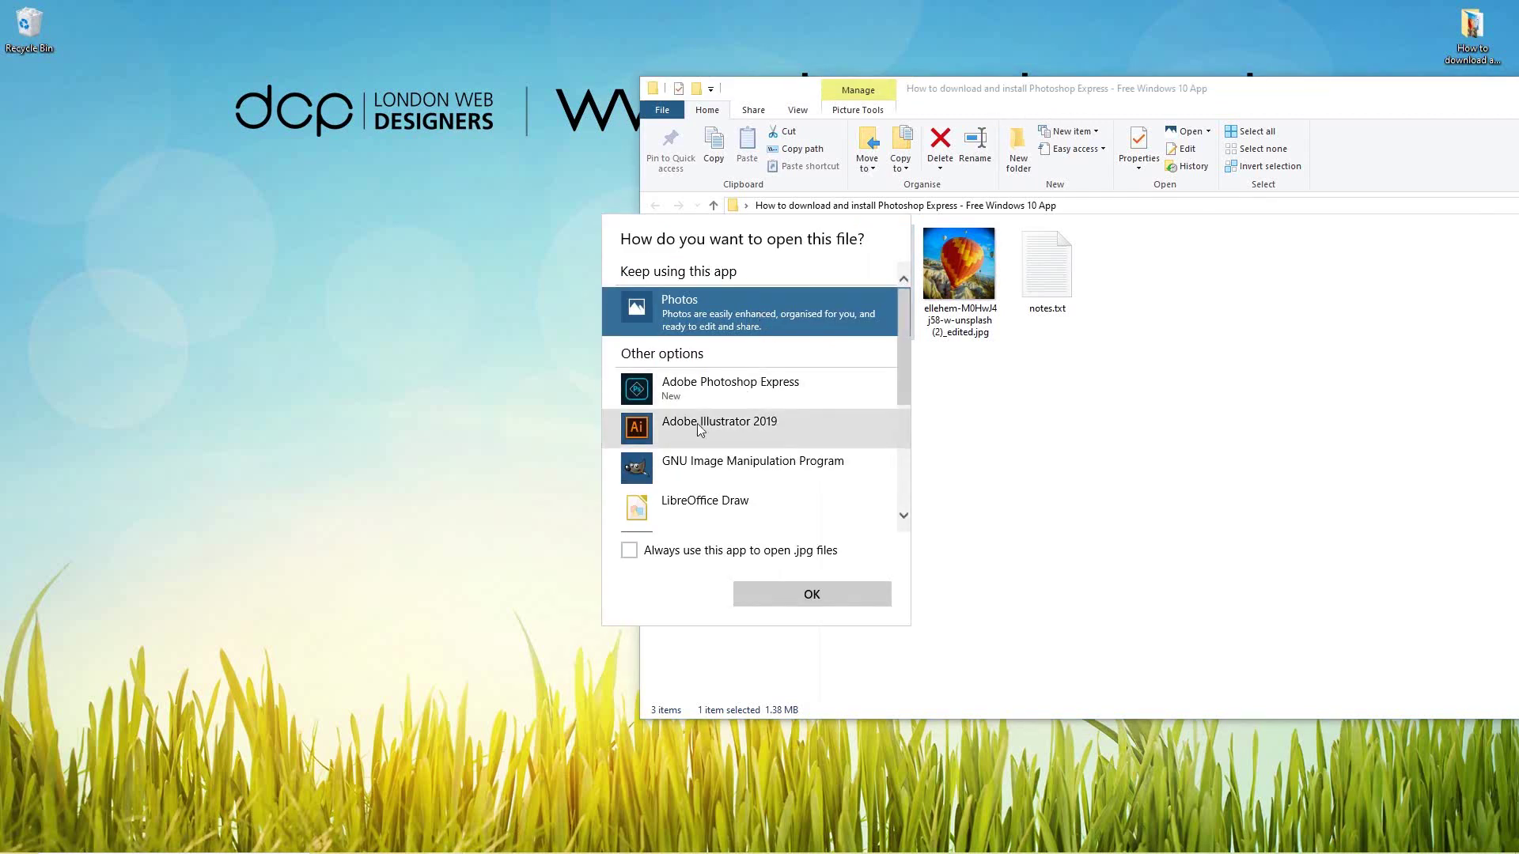
pyautogui.doubleClick(734, 320)
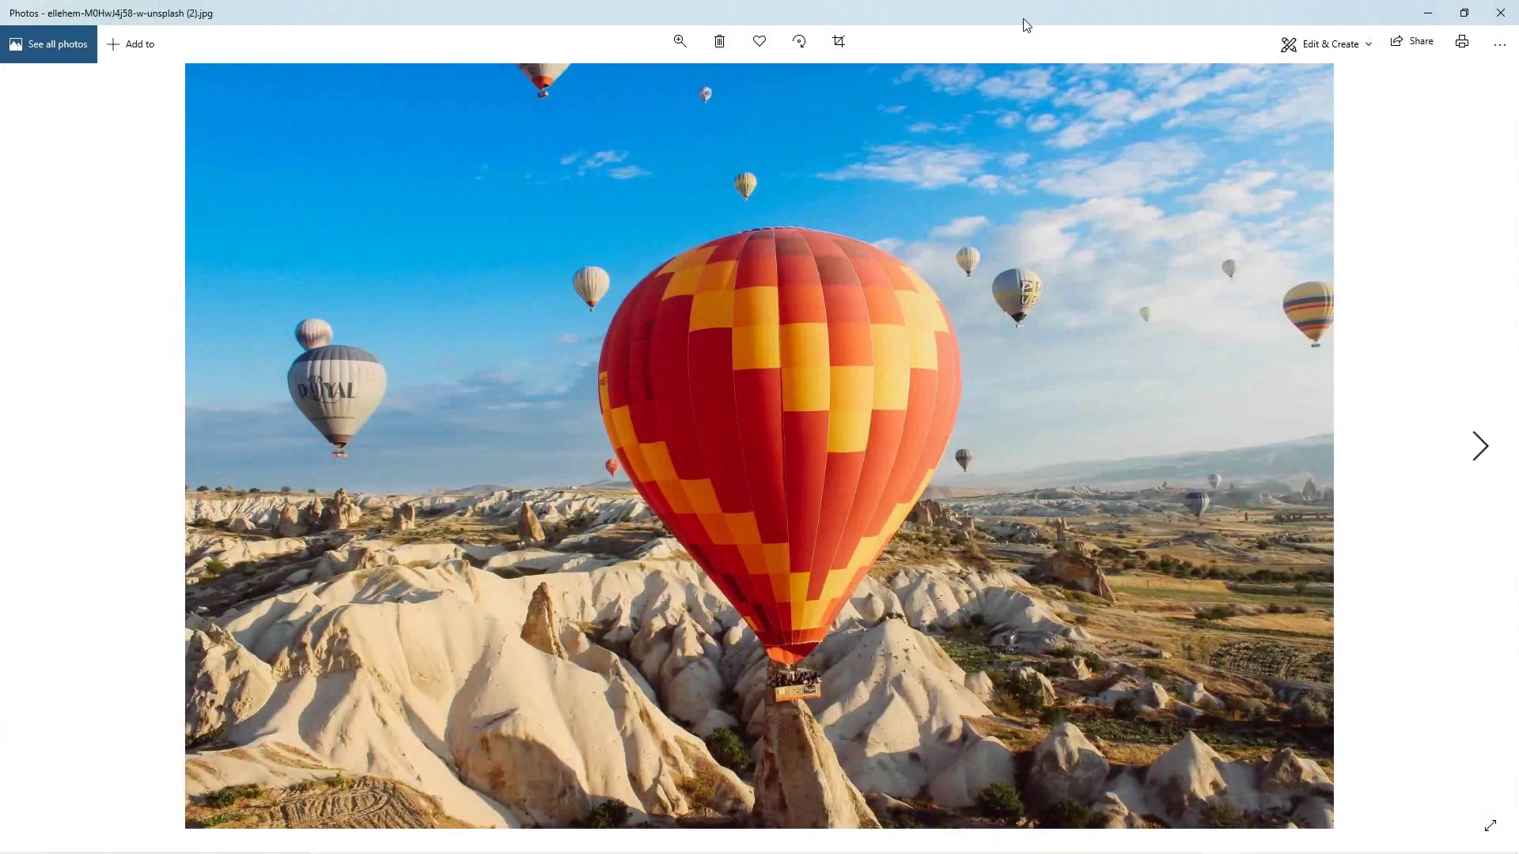
# Snap the original photo to the left half, with the tutorial folder filling the right half
pyautogui.moveTo(1020, 24); pyautogui.dragTo(0, 317)
pyautogui.click(967, 252)
pyautogui.doubleClick(1086, 202)
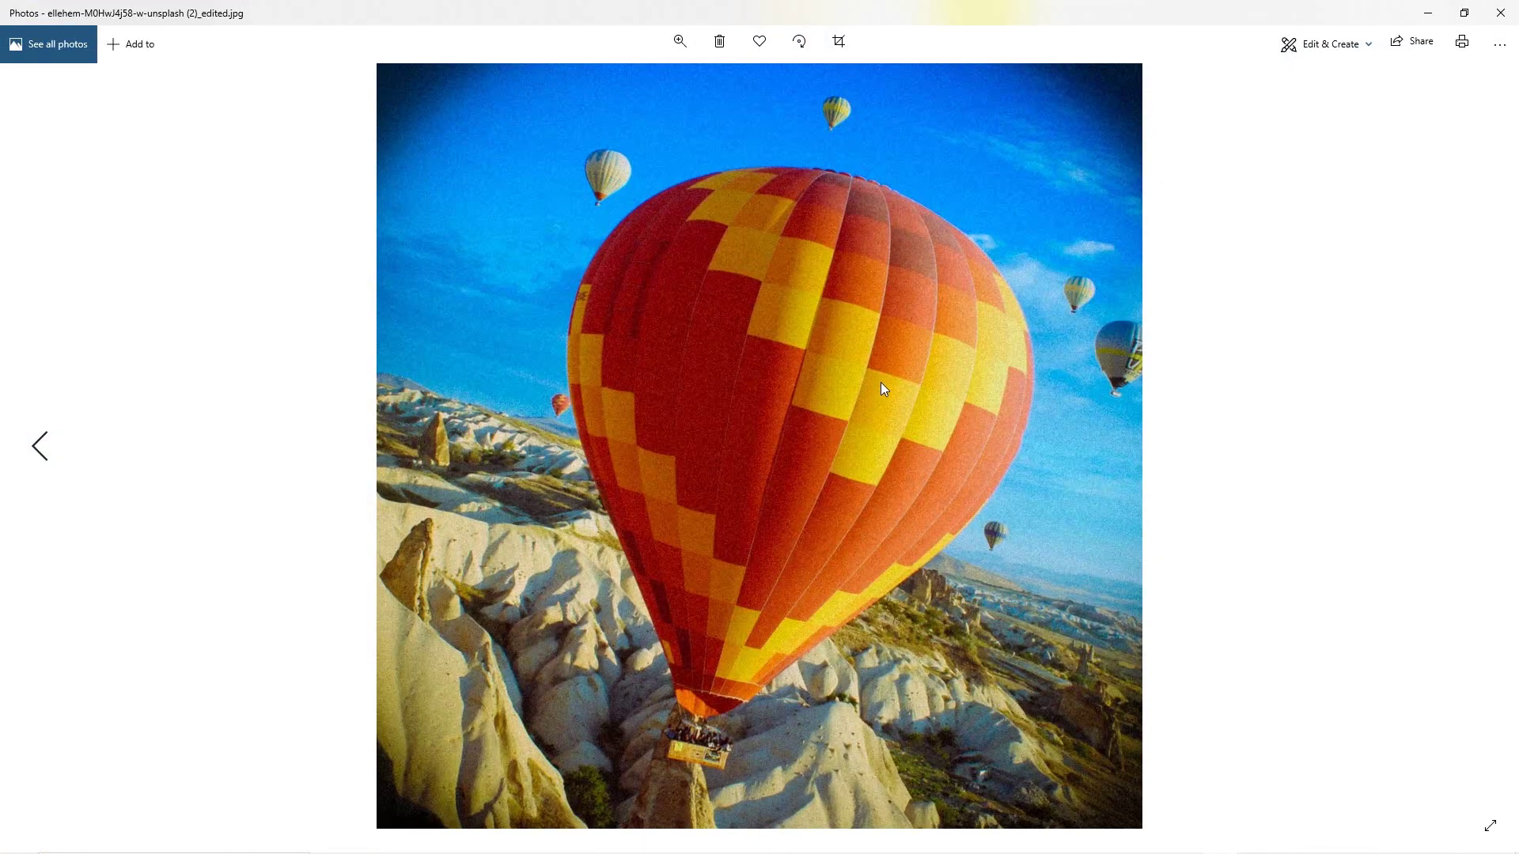
# Snap the edited photo beside the original, compare them, then close the original's window
pyautogui.press('super+Right')
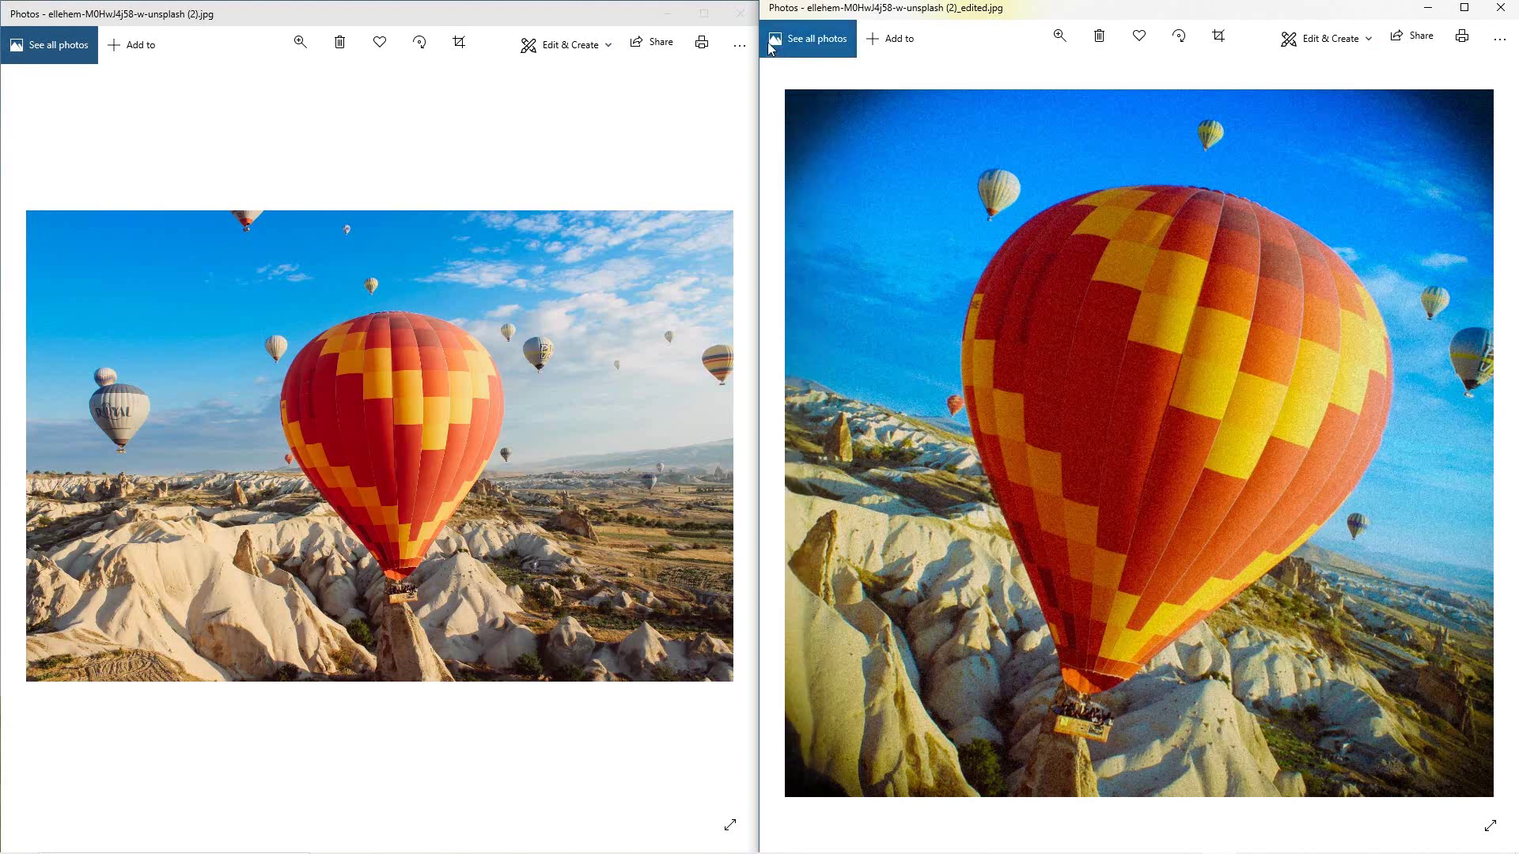
pyautogui.click(740, 14)
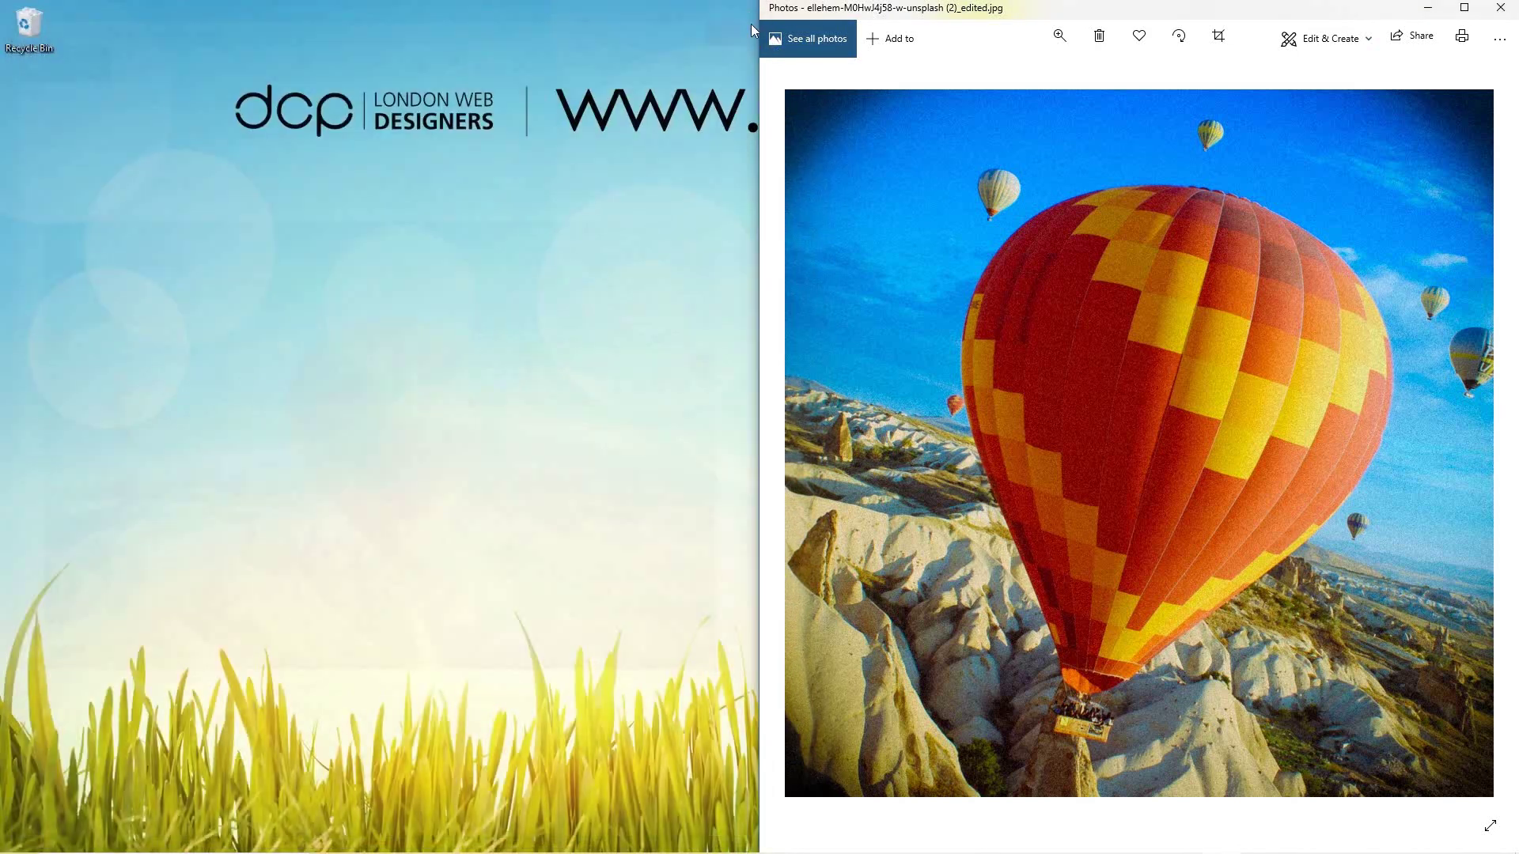
# Close the edited photo's Photos window to reveal the tutorial folder in File Explorer
pyautogui.click(1490, 10)
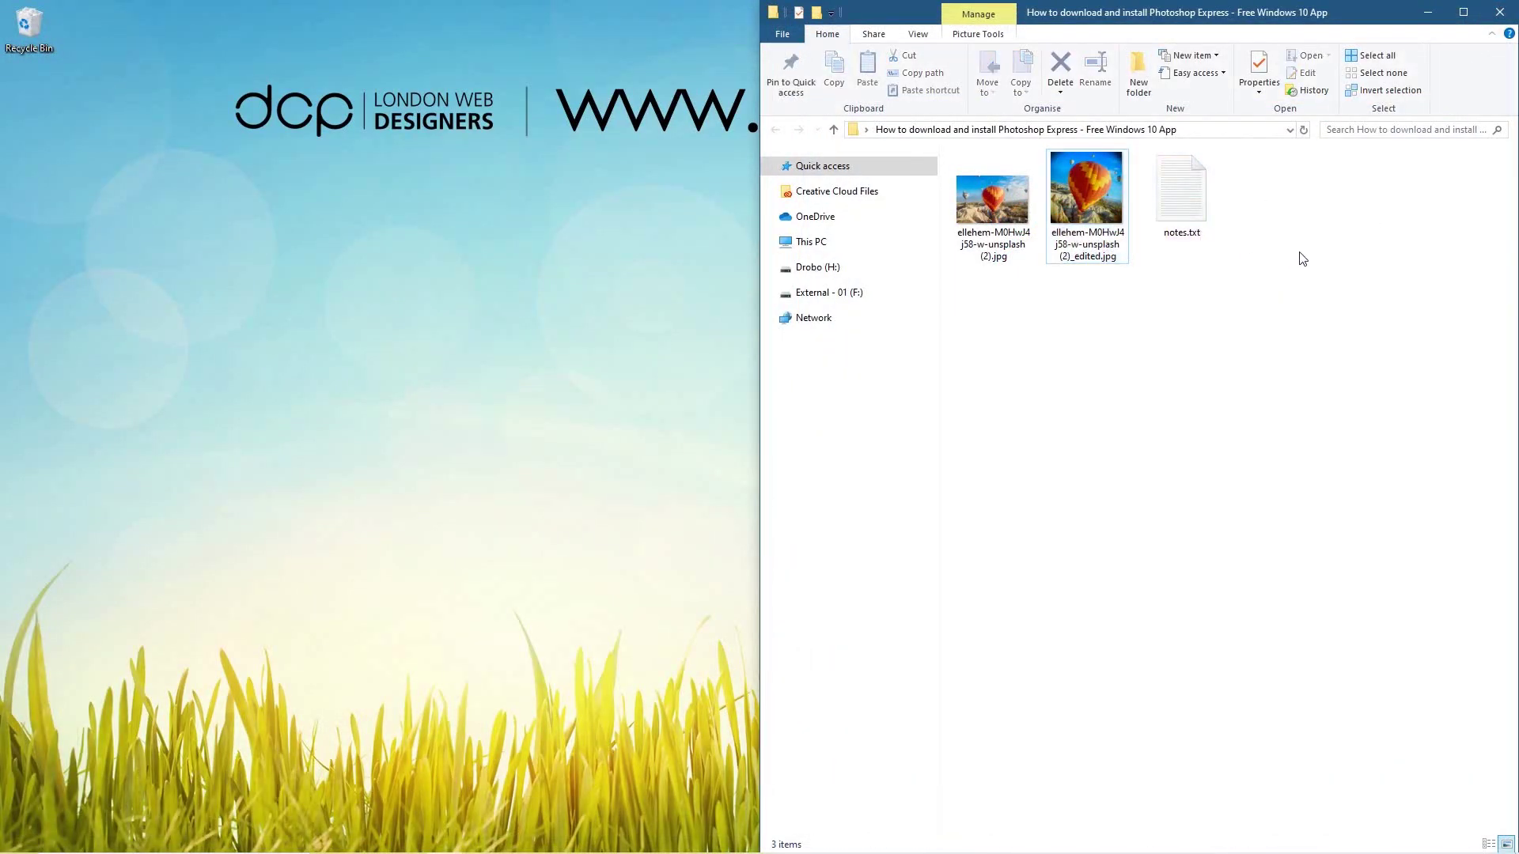